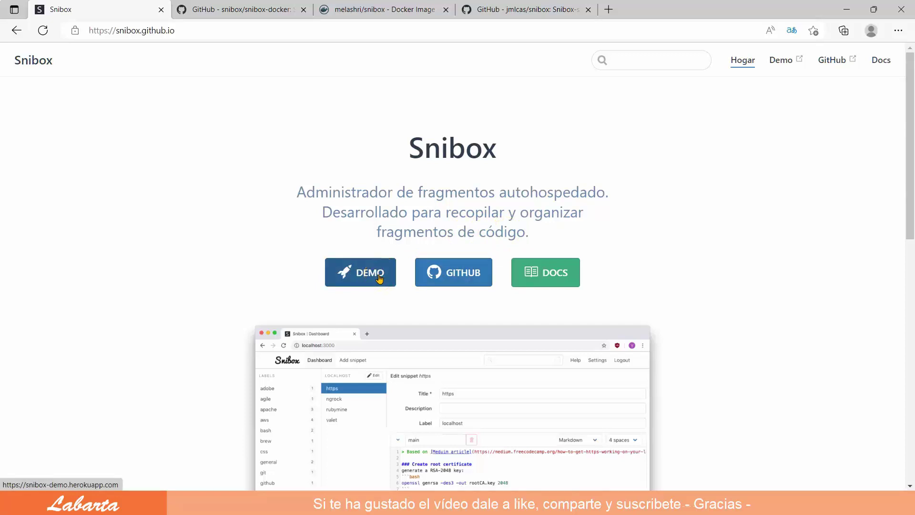
# Open the DEMO and DOCS links each in a new browser tab
pyautogui.rightClick(379, 279)
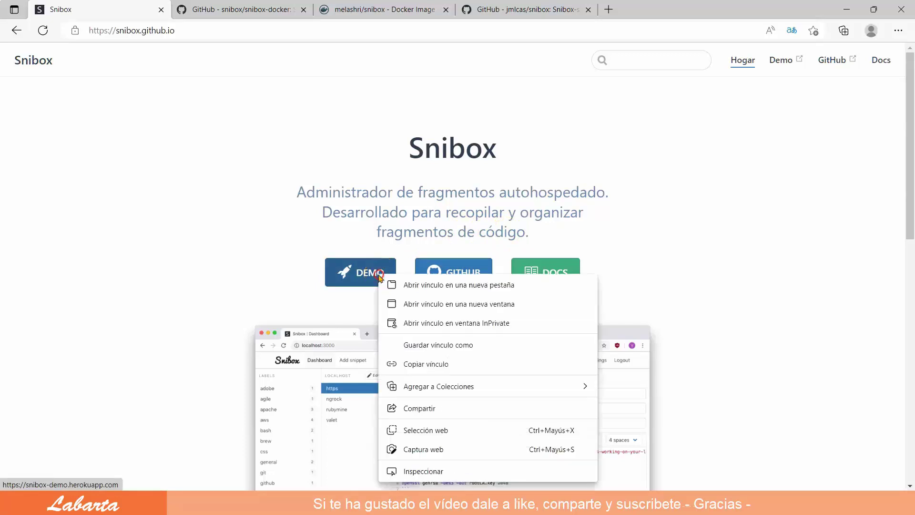
pyautogui.click(404, 285)
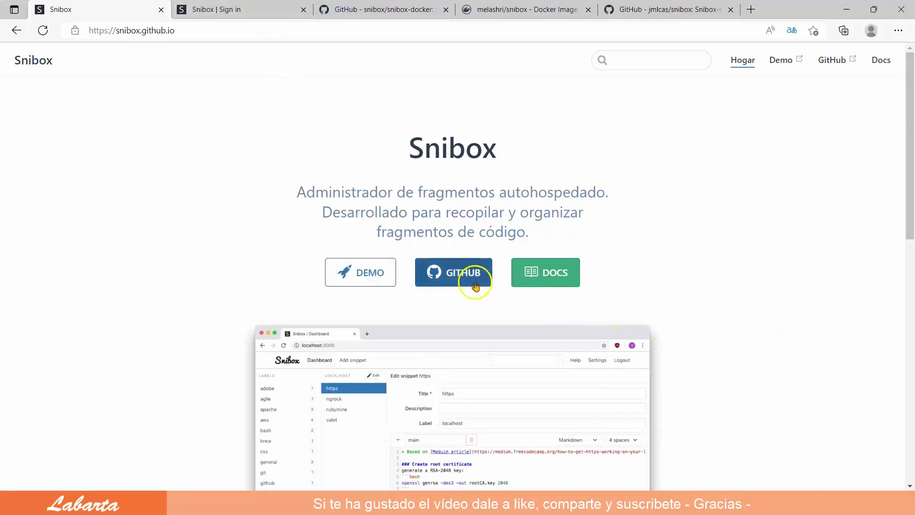
pyautogui.rightClick(553, 279)
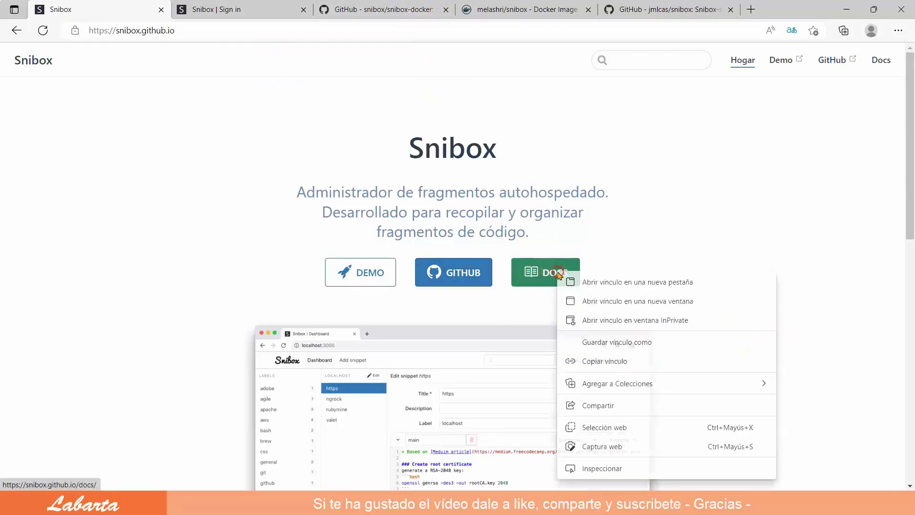
pyautogui.click(587, 283)
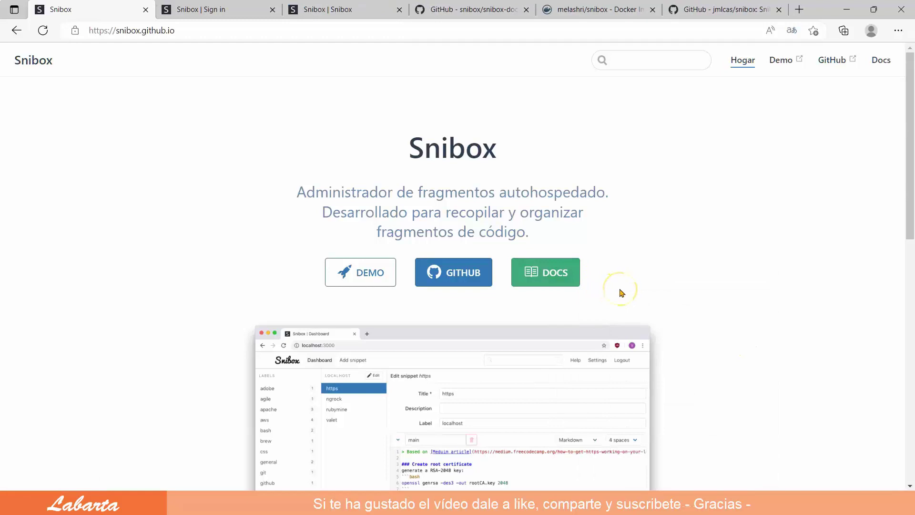
# Scroll through the Snibox home page's features and tech stack, then back up
pyautogui.scroll(-4, 621, 300)
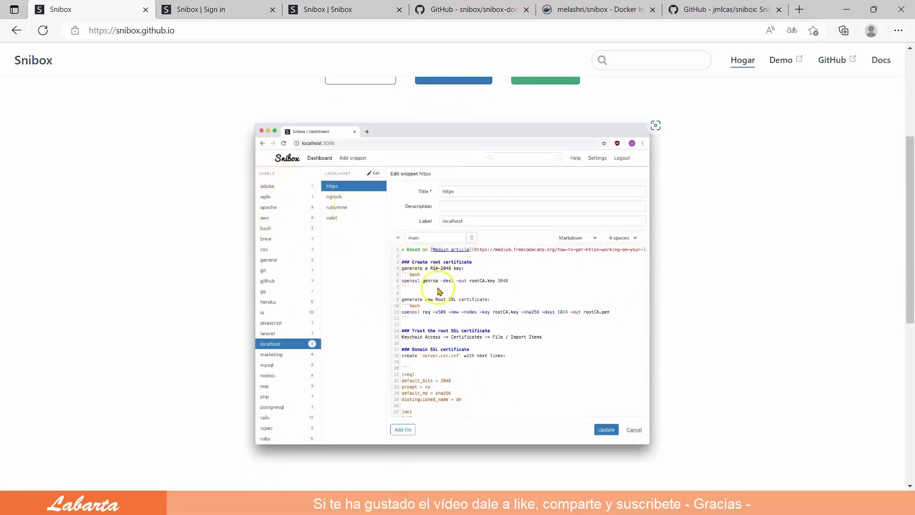
pyautogui.scroll(-1, 452, 385)
pyautogui.scroll(-2, 451, 385)
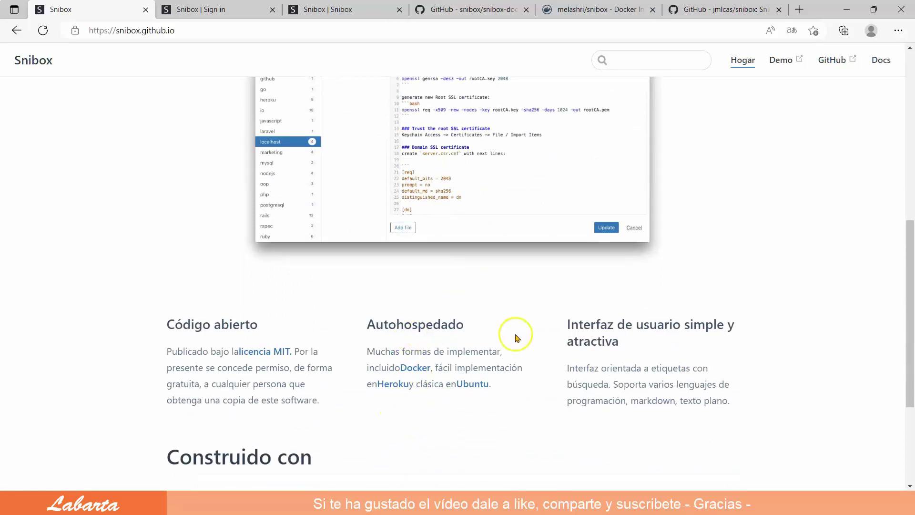
pyautogui.scroll(-2, 580, 362)
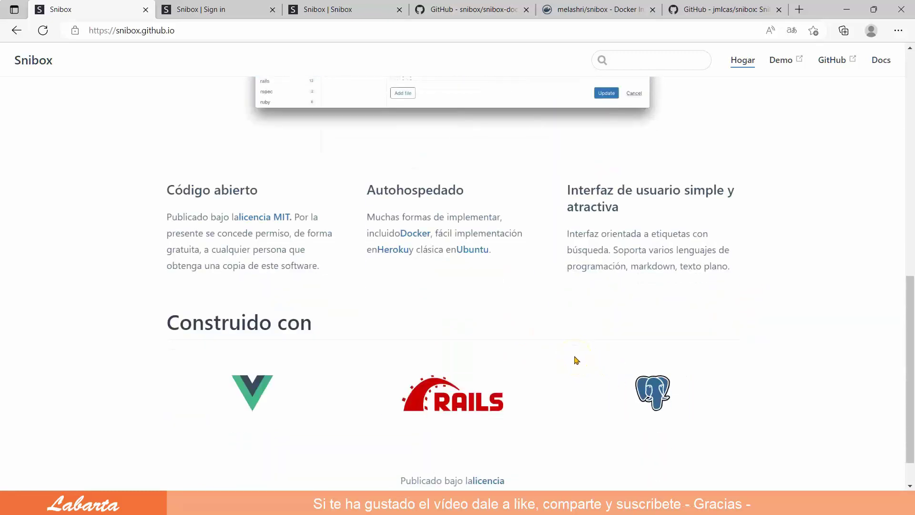
pyautogui.scroll(-1, 576, 361)
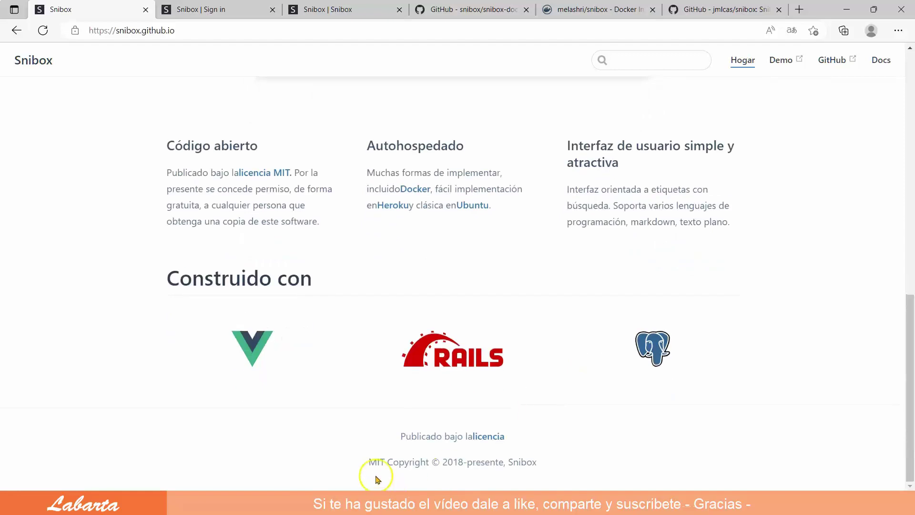
pyautogui.scroll(10, 542, 470)
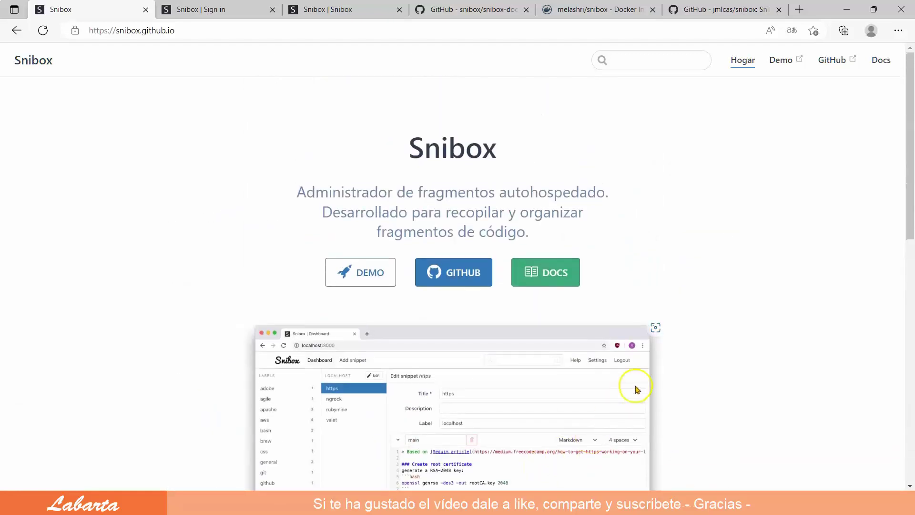
# On the 'Snibox | Sign in' tab, copy the shown demo email into the Email field
pyautogui.click(203, 8)
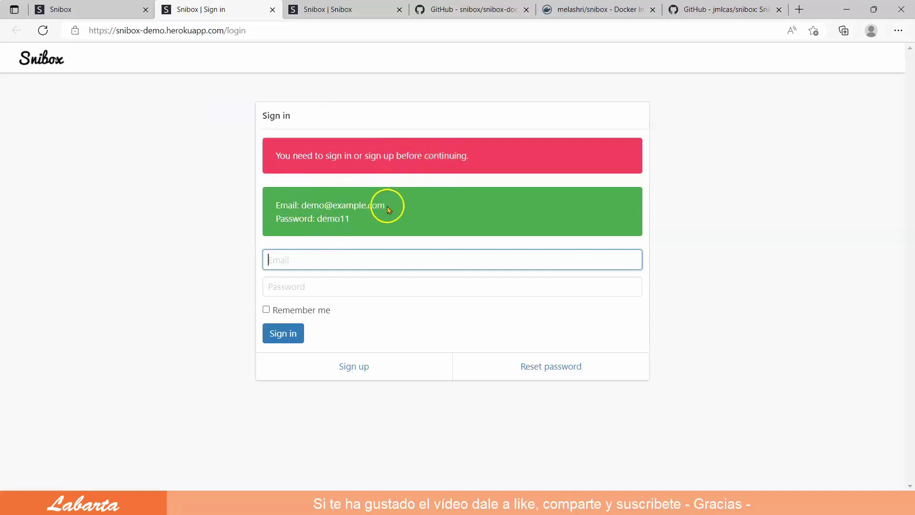
pyautogui.moveTo(386, 208); pyautogui.dragTo(310, 205)
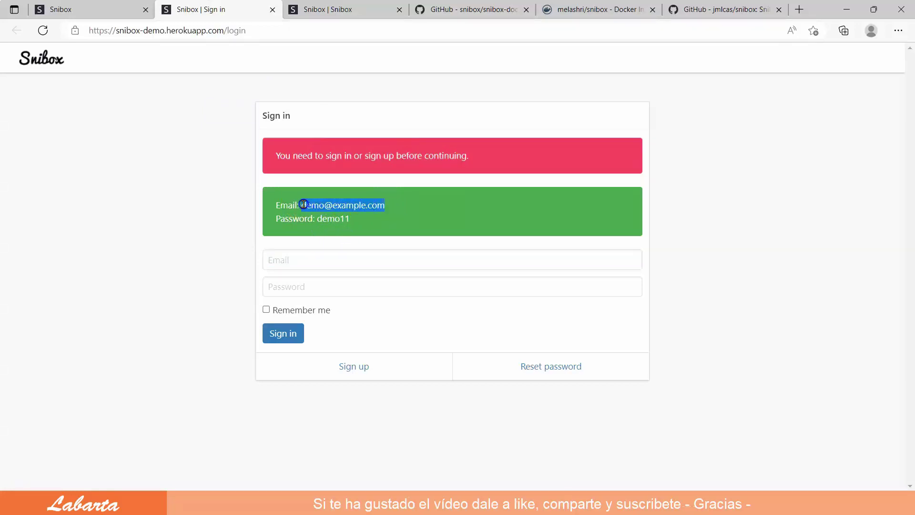
pyautogui.rightClick(320, 202)
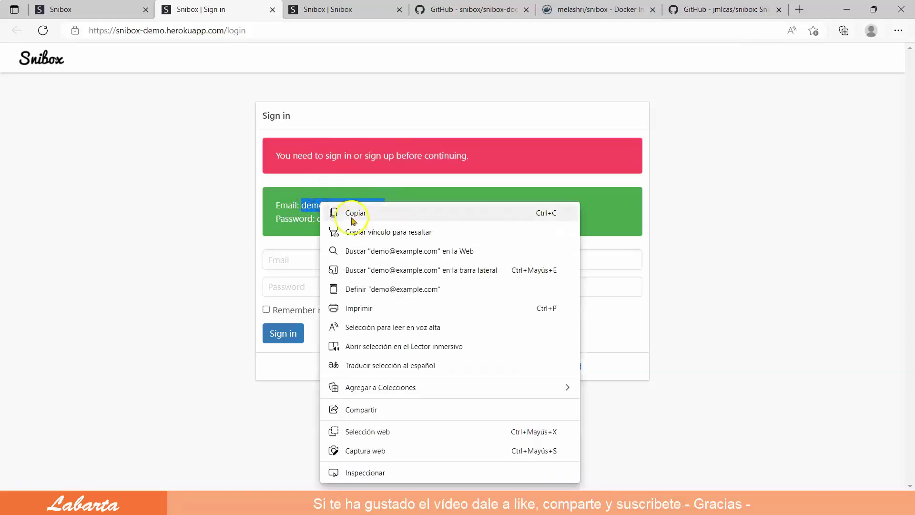
pyautogui.click(351, 210)
pyautogui.rightClick(288, 260)
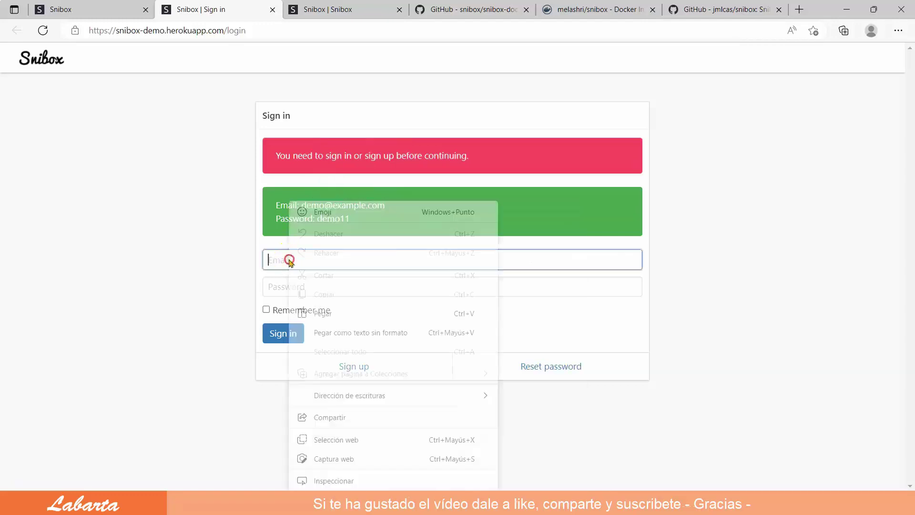
pyautogui.click(323, 314)
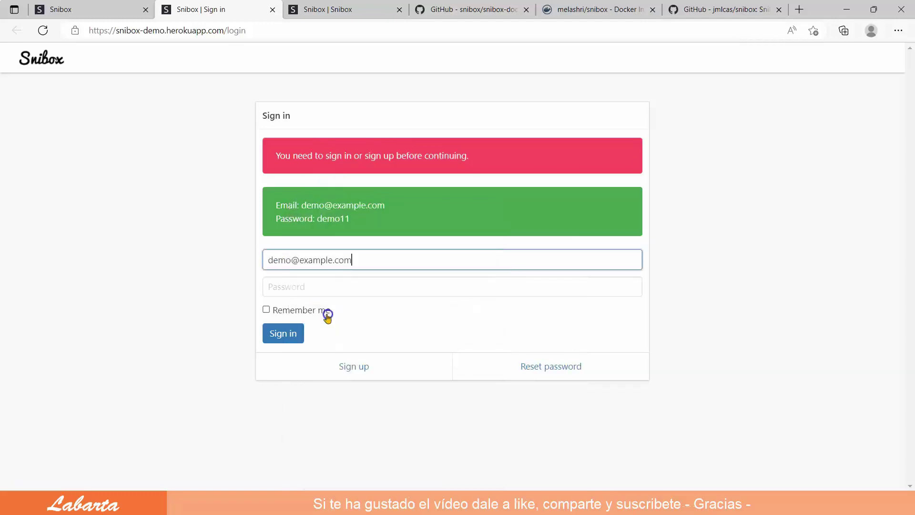
# Enter the demo password and submit the sign-in form
pyautogui.click(286, 288)
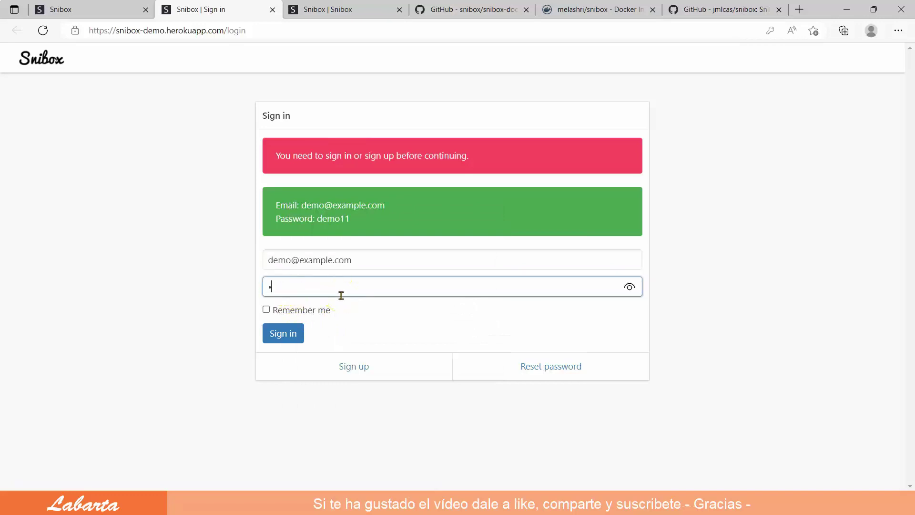
pyautogui.write('demo11')
pyautogui.press('Return')
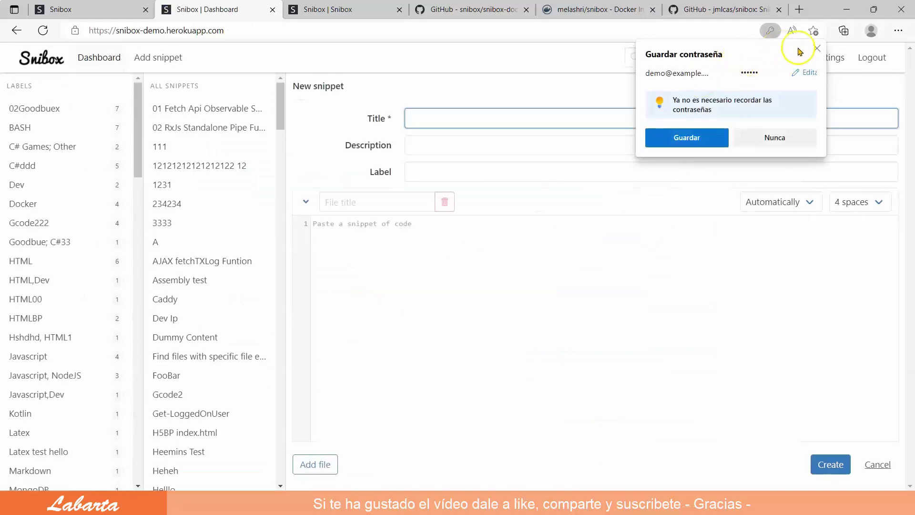
# Dismiss the save-password offer and enter the snippet title 'Redirección'
pyautogui.click(818, 48)
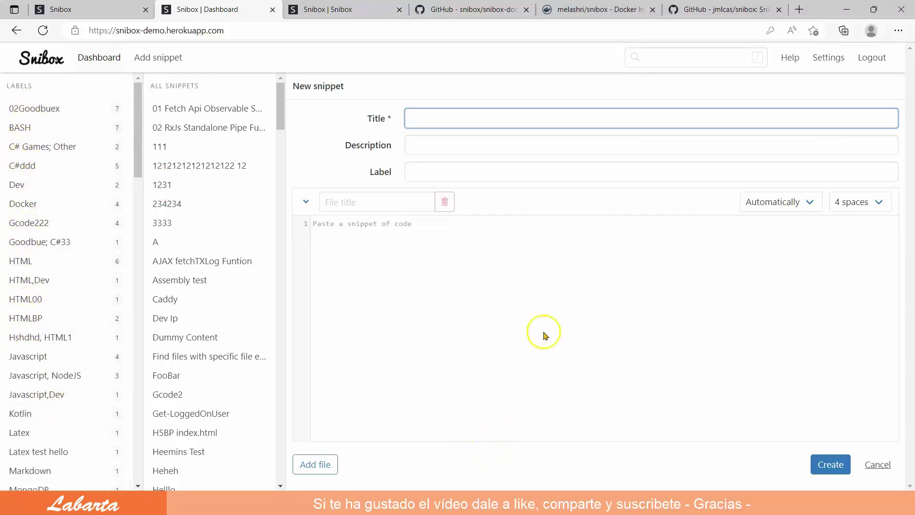
pyautogui.click(431, 118)
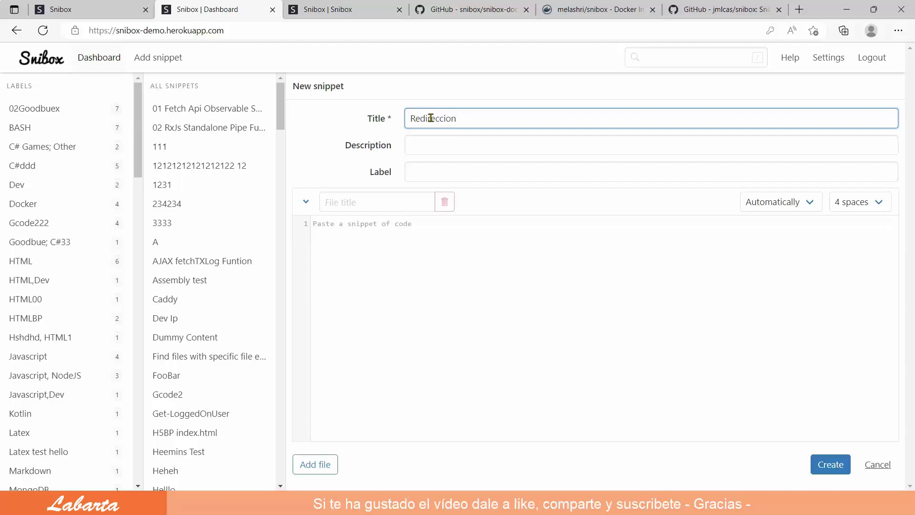
pyautogui.click(447, 118)
# Enter description 'Redirección con HTML' and label HTML, correcting the mistyped 'MTML'
pyautogui.click(412, 145)
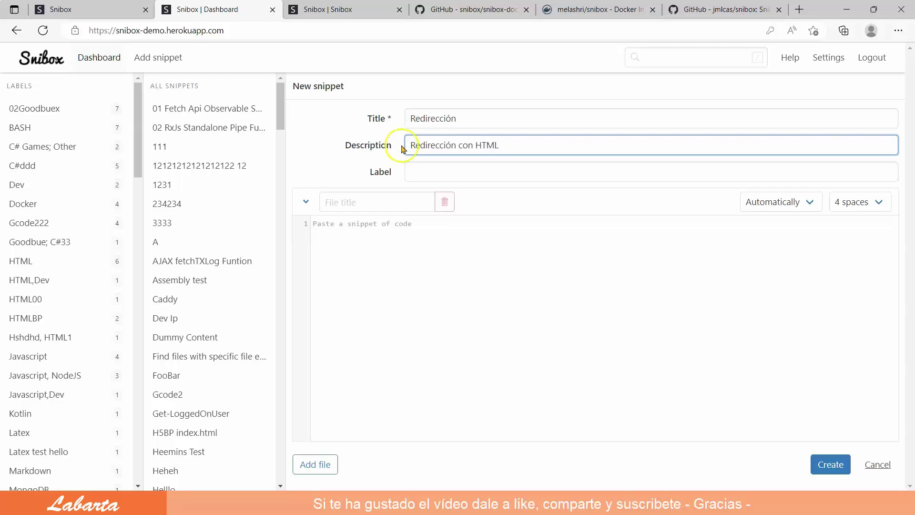
pyautogui.click(418, 172)
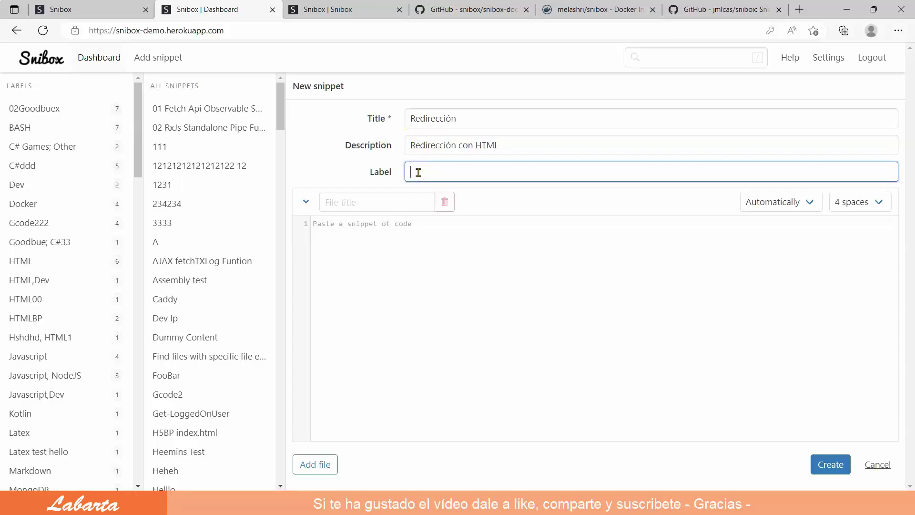
pyautogui.write('MTML')
pyautogui.click(414, 171)
pyautogui.press('Delete')
pyautogui.write('HTML')
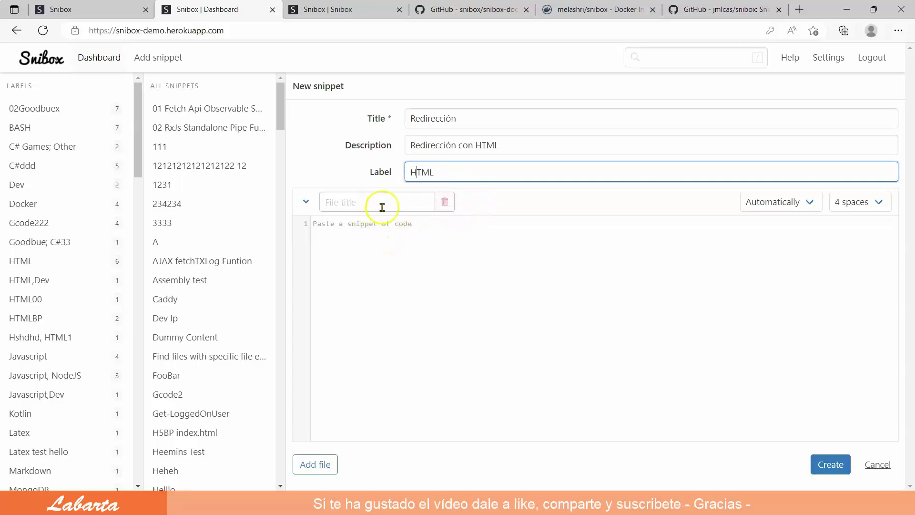
# Enter the file title 'Redirección' and place the caret in the empty code area
pyautogui.click(326, 202)
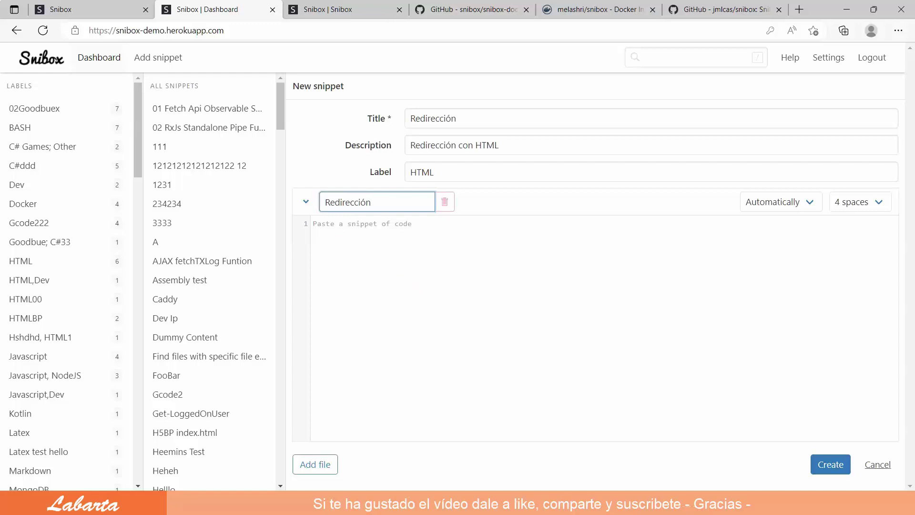
pyautogui.hotkey('alt', 'Tab')
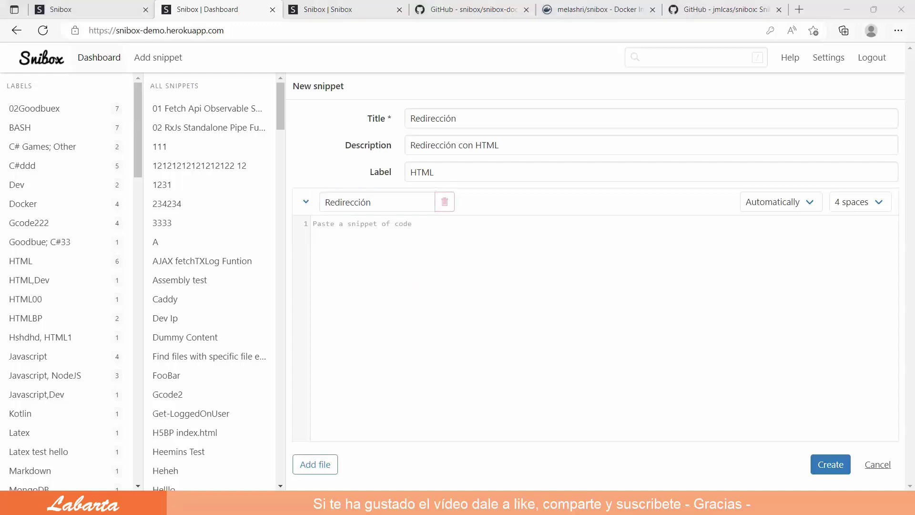
pyautogui.click(315, 225)
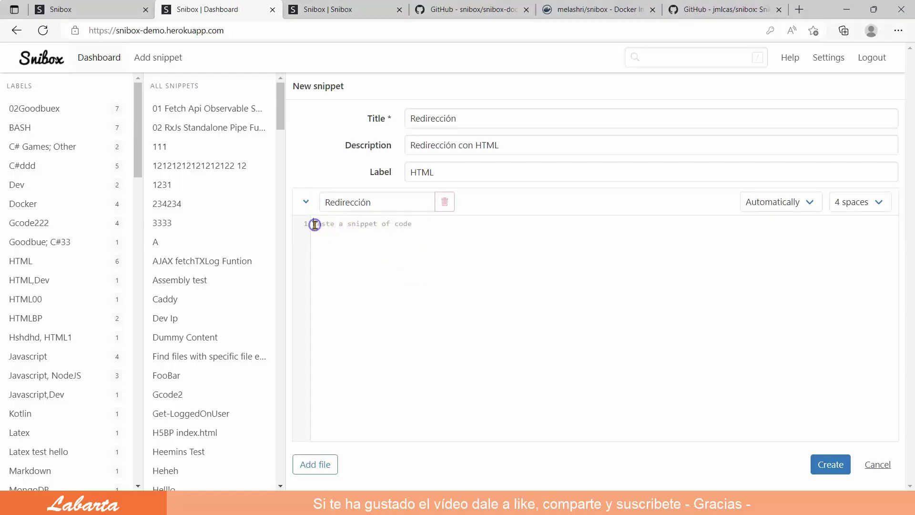
# Paste the 20-line HTML meta-refresh redirect to labarta.es into the code area and create the snippet
pyautogui.rightClick(315, 225)
pyautogui.click(343, 311)
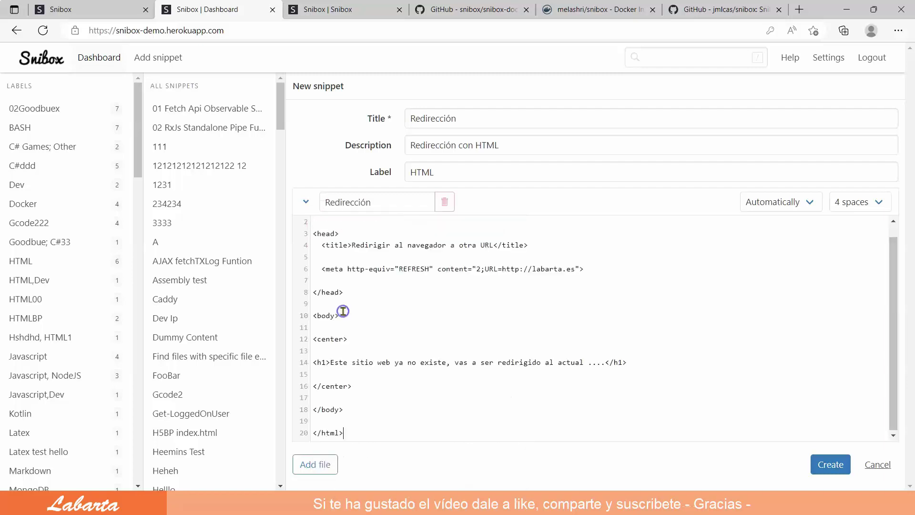
pyautogui.click(513, 322)
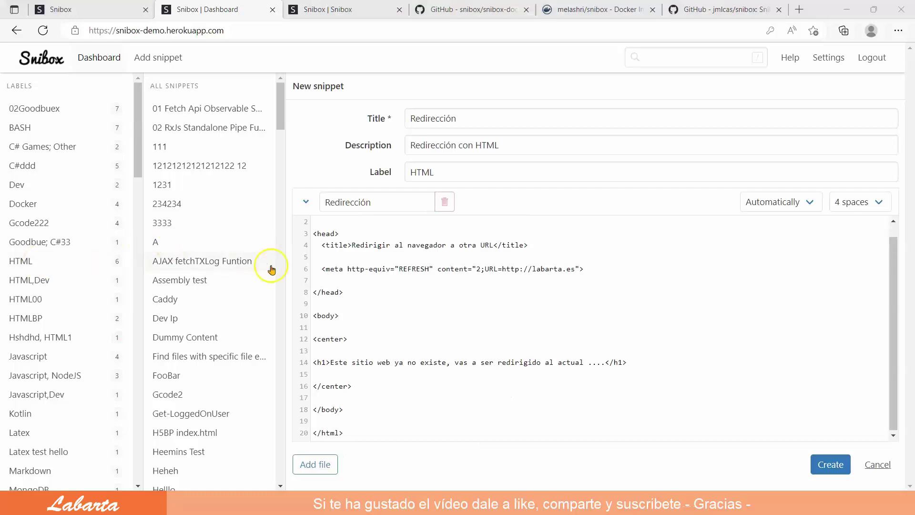
pyautogui.click(317, 220)
pyautogui.scroll(1, 403, 232)
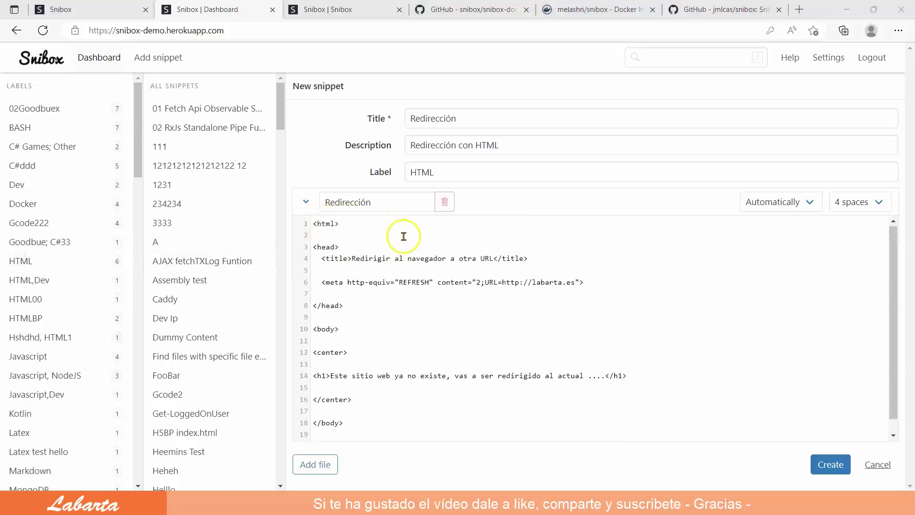
pyautogui.click(340, 237)
pyautogui.scroll(-1, 394, 303)
pyautogui.click(831, 466)
pyautogui.click(831, 465)
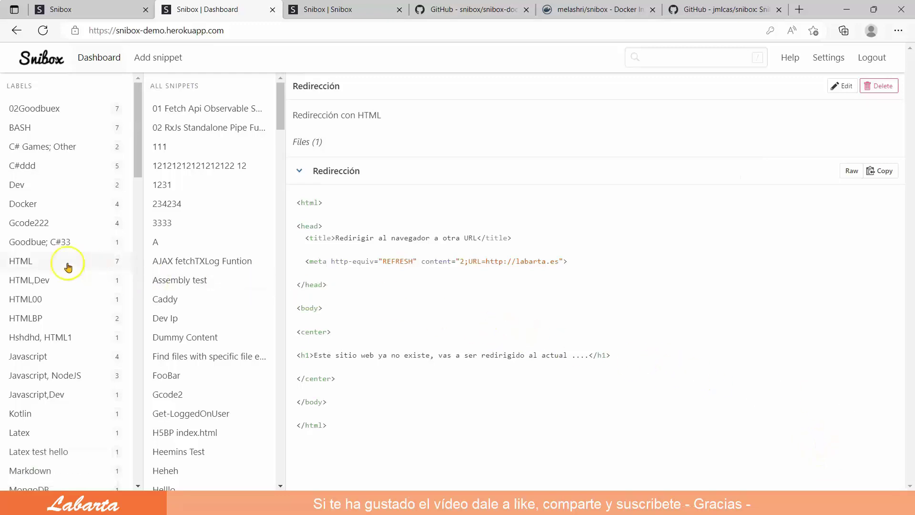
# View the Redirección snippet's code under the HTML label, then switch to the docs tab
pyautogui.click(18, 265)
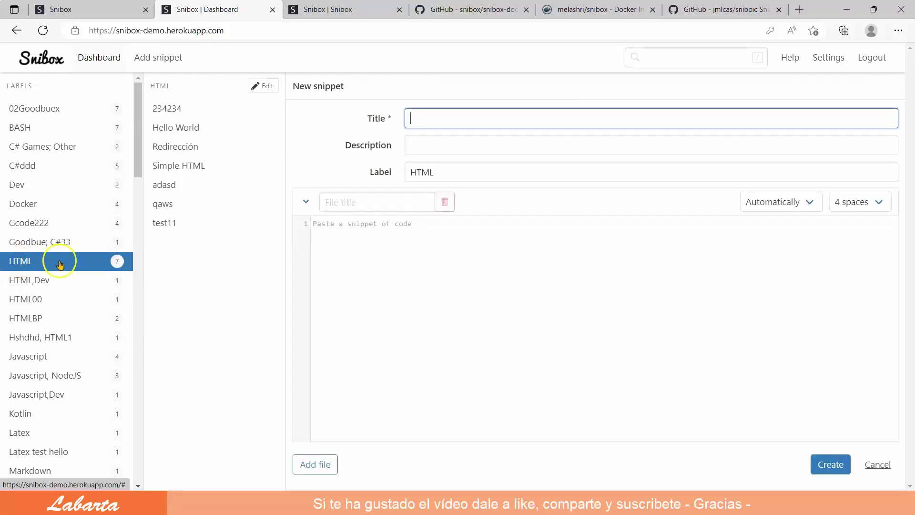
pyautogui.click(183, 150)
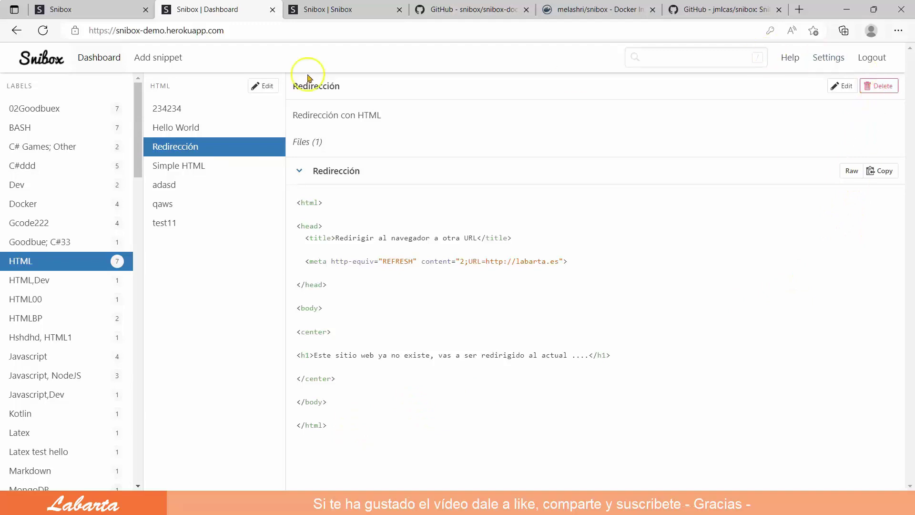
pyautogui.click(349, 10)
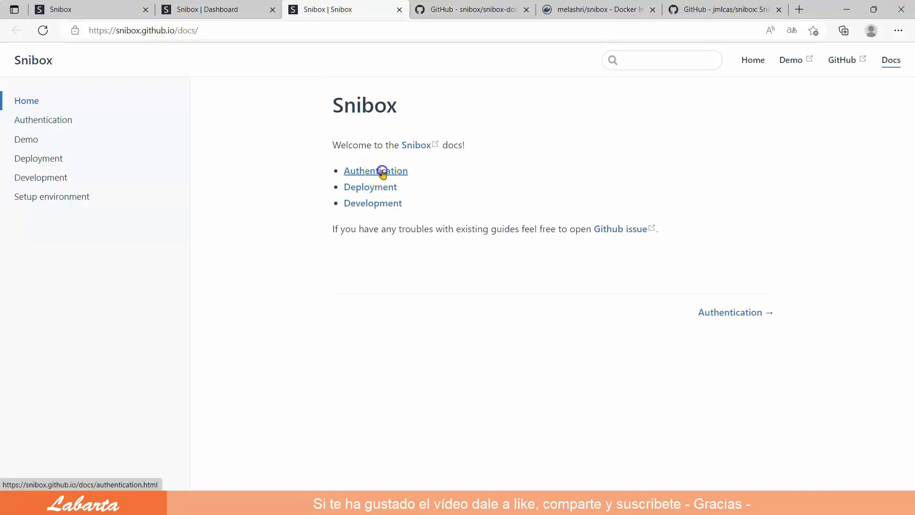
# Go through the Authentication and Deployment docs pages to the snibox/snibox-docker repository link
pyautogui.click(383, 174)
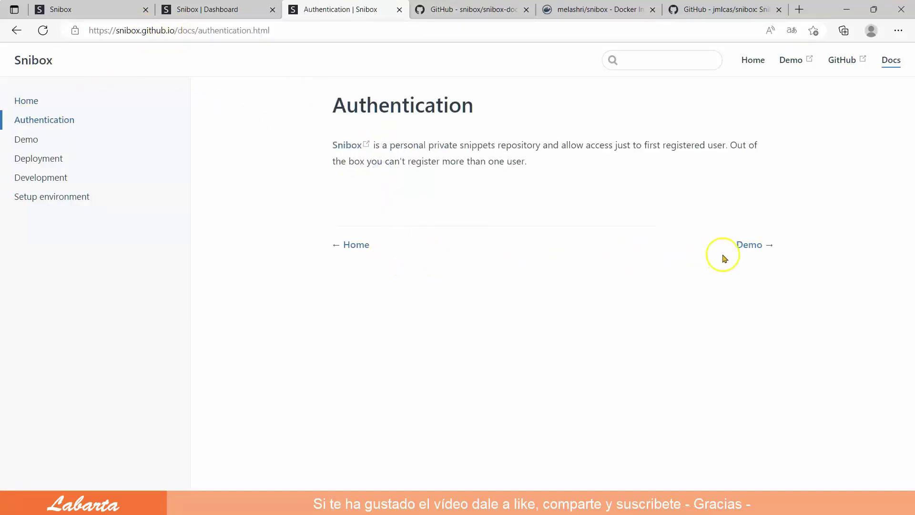
pyautogui.click(41, 159)
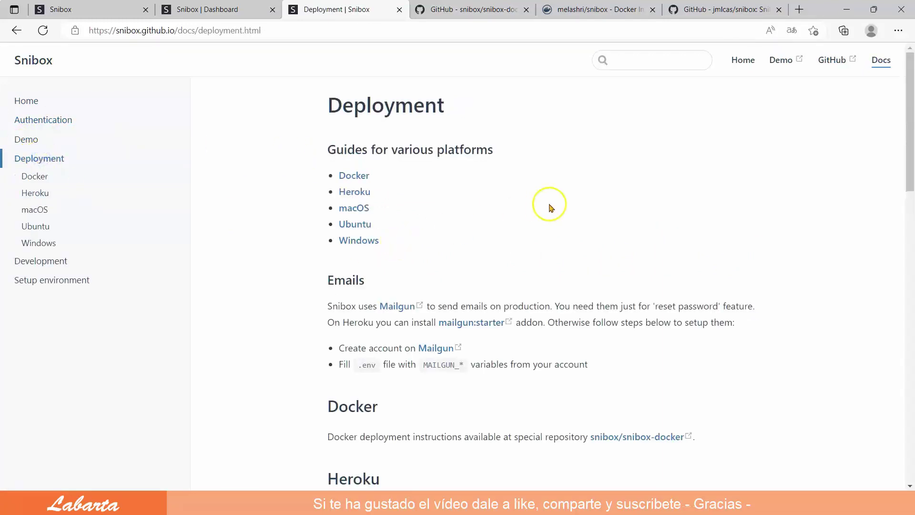
pyautogui.scroll(-1, 506, 343)
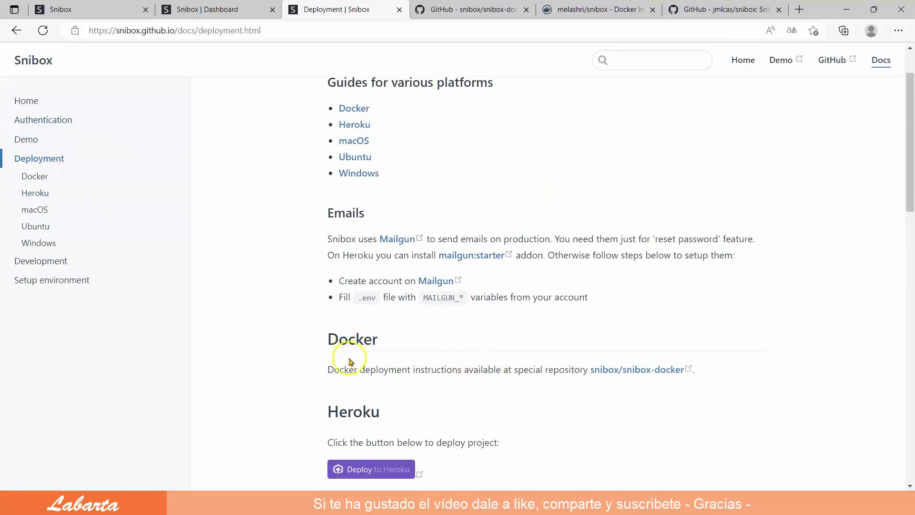
pyautogui.click(647, 371)
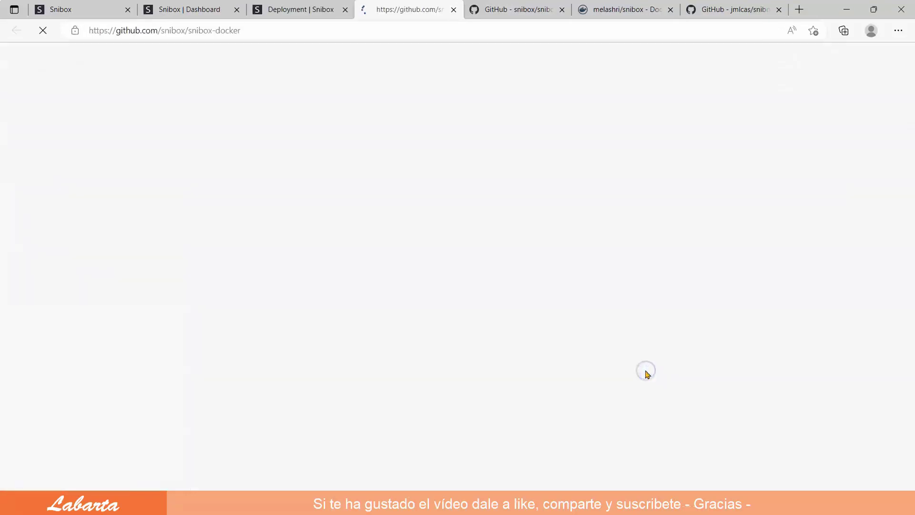
# Scroll the snibox-docker README to its Deployment section and dismiss the translation offer
pyautogui.scroll(-8, 572, 370)
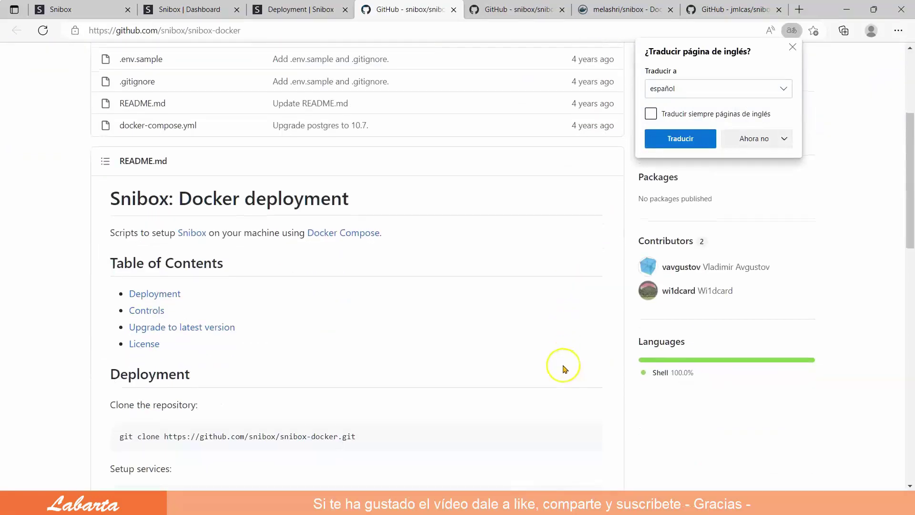
pyautogui.scroll(-3, 565, 370)
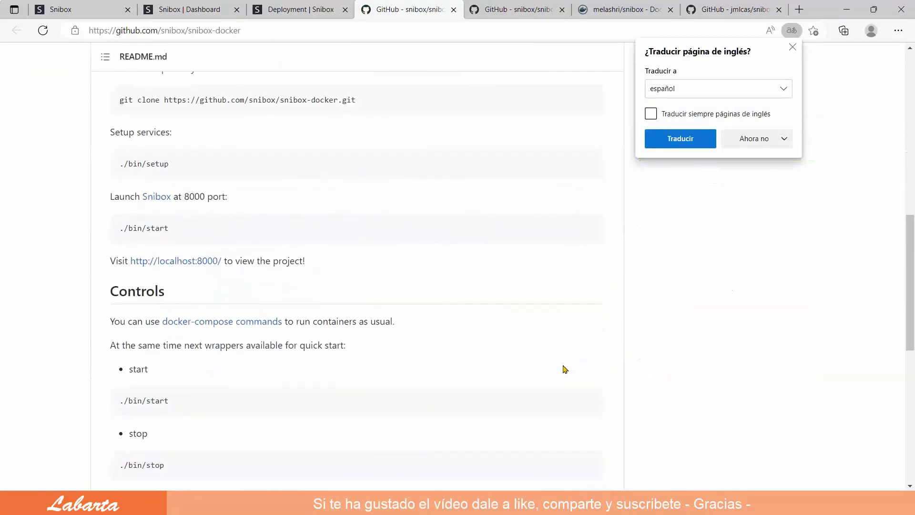
pyautogui.click(793, 47)
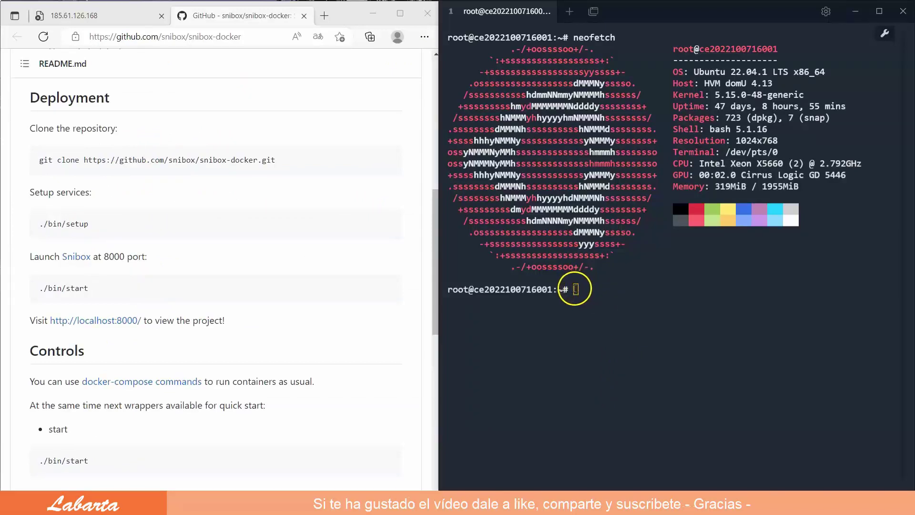
# Move into ~/docker on the server and copy the README's git clone command
pyautogui.write('cd docker')
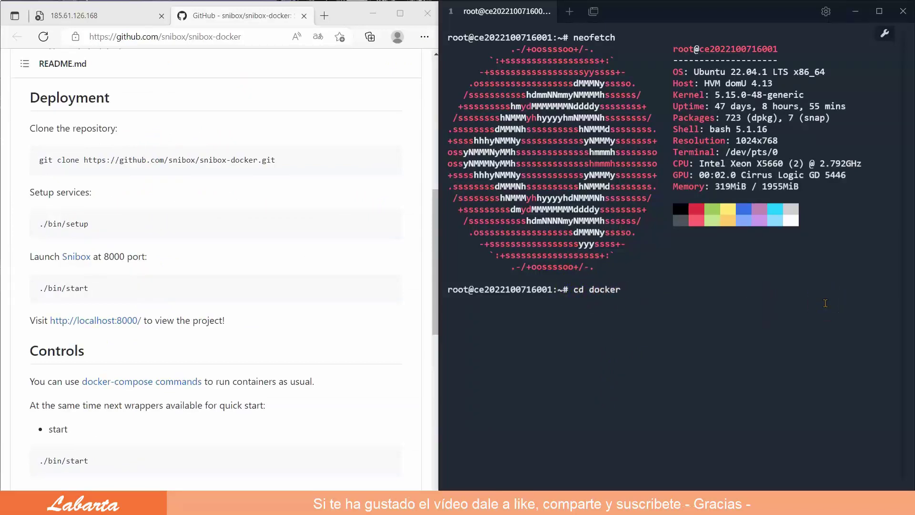
pyautogui.press('Return')
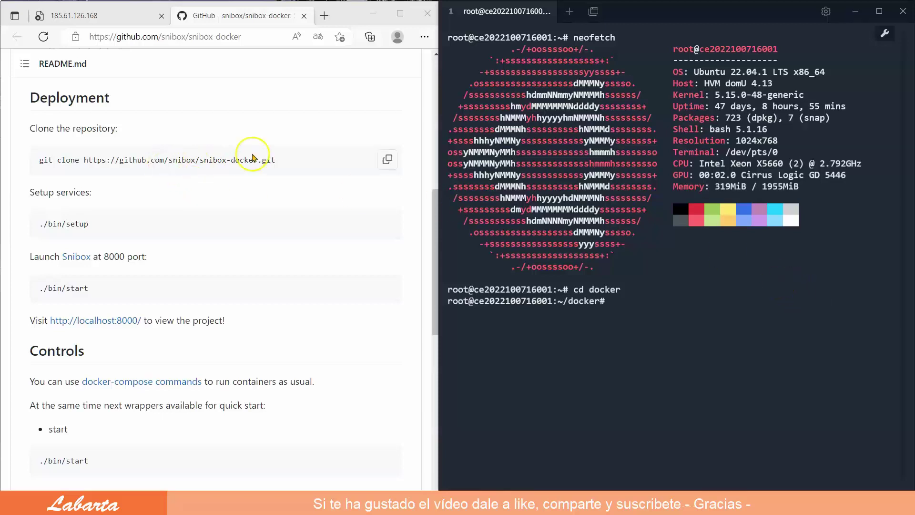
pyautogui.moveTo(275, 160); pyautogui.dragTo(42, 158)
pyautogui.rightClick(67, 160)
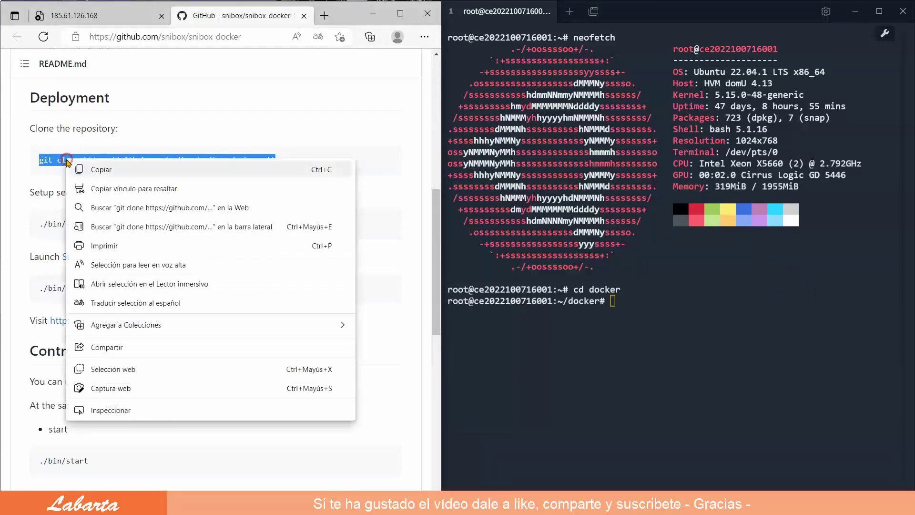
pyautogui.click(107, 172)
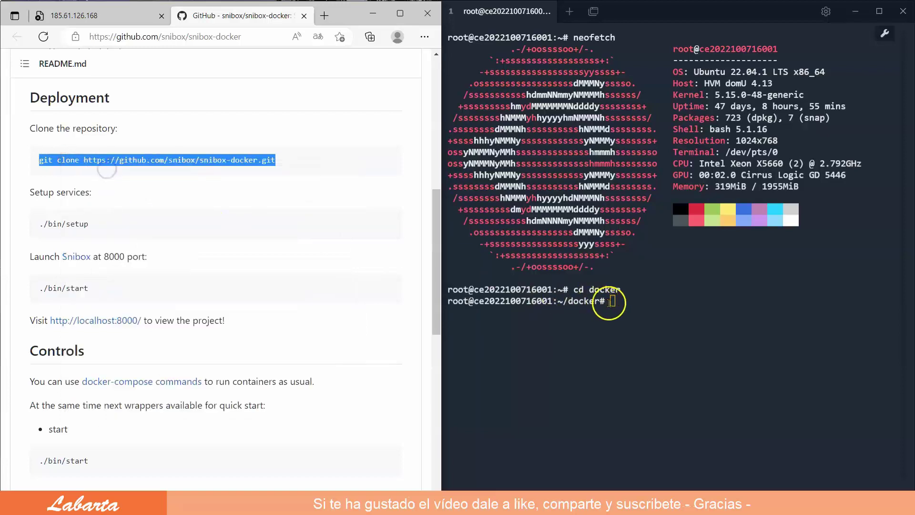
# Run the clone command, then cd into snibox-docker and list its contents
pyautogui.click(612, 299)
pyautogui.rightClick(759, 353)
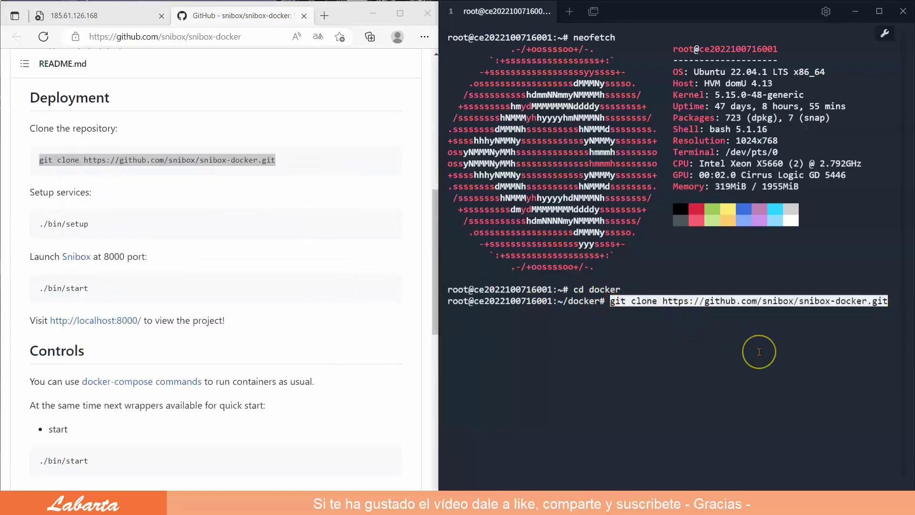
pyautogui.press('Return')
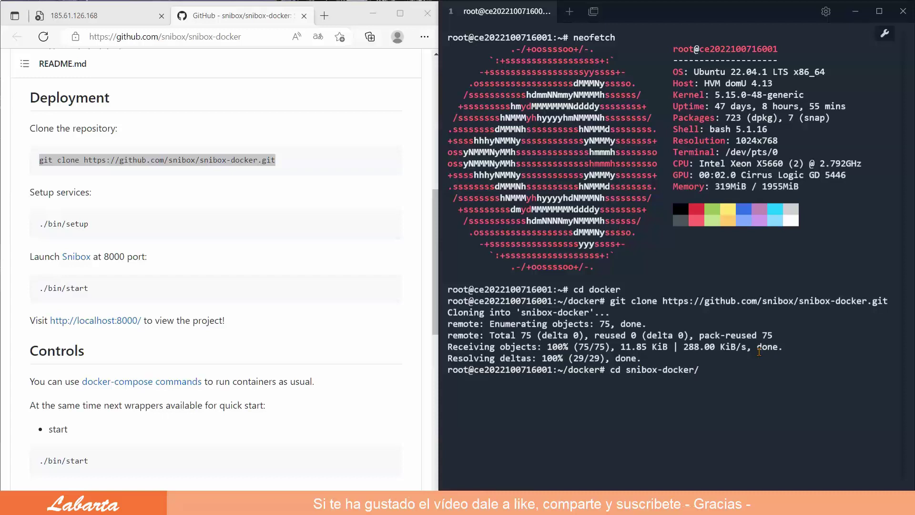
pyautogui.press('Return')
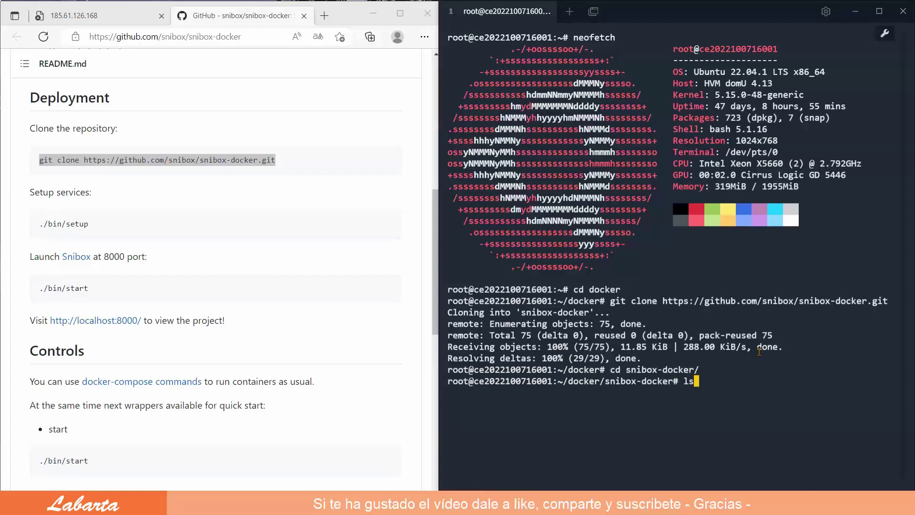
pyautogui.press('Return')
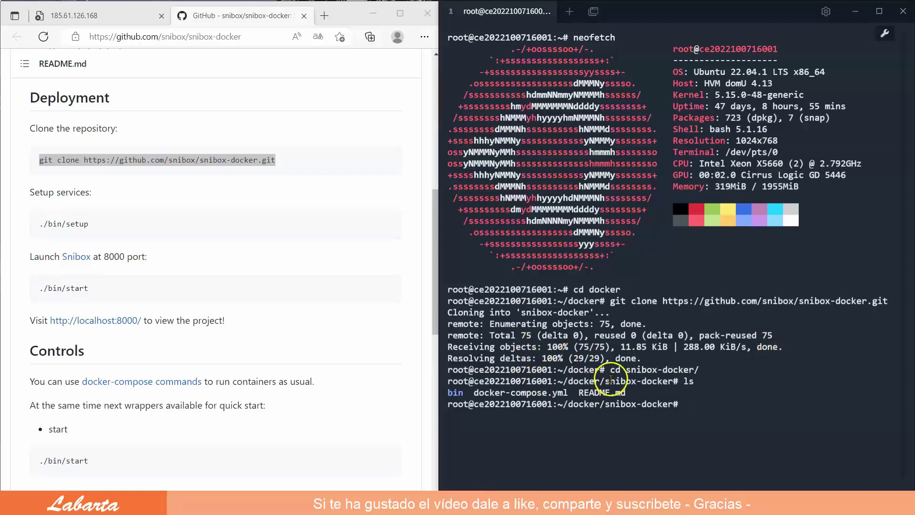
pyautogui.hotkey('alt', 'Tab')
# In FileZilla, browse to /root/docker/snibox-docker/bin and open the restart script for editing
pyautogui.click(102, 38)
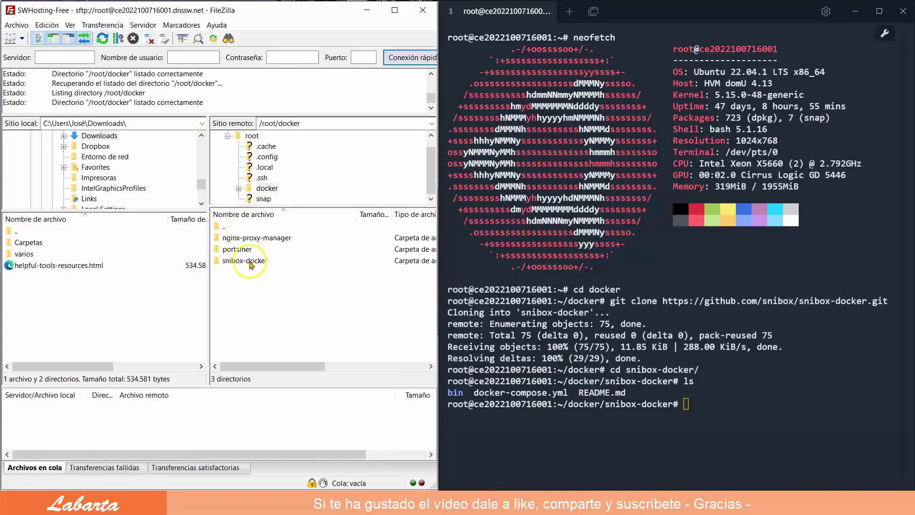
pyautogui.doubleClick(250, 261)
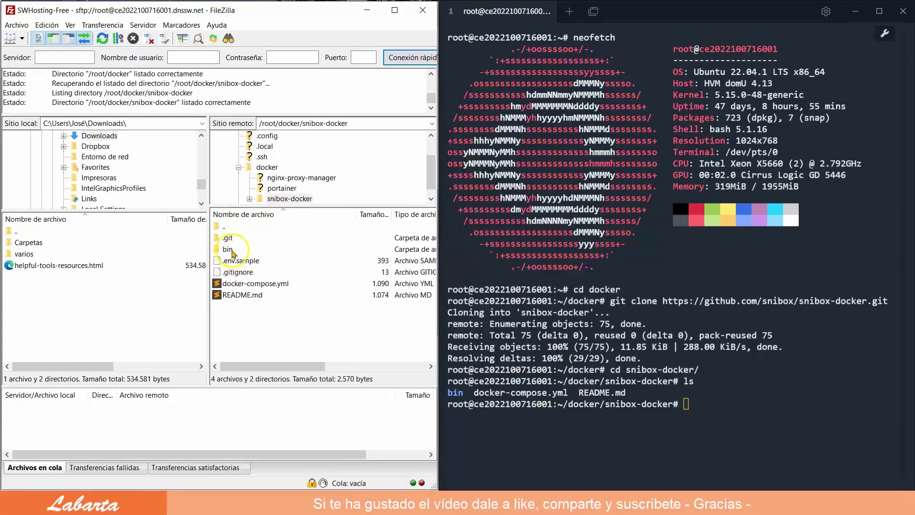
pyautogui.click(229, 250)
pyautogui.doubleClick(231, 250)
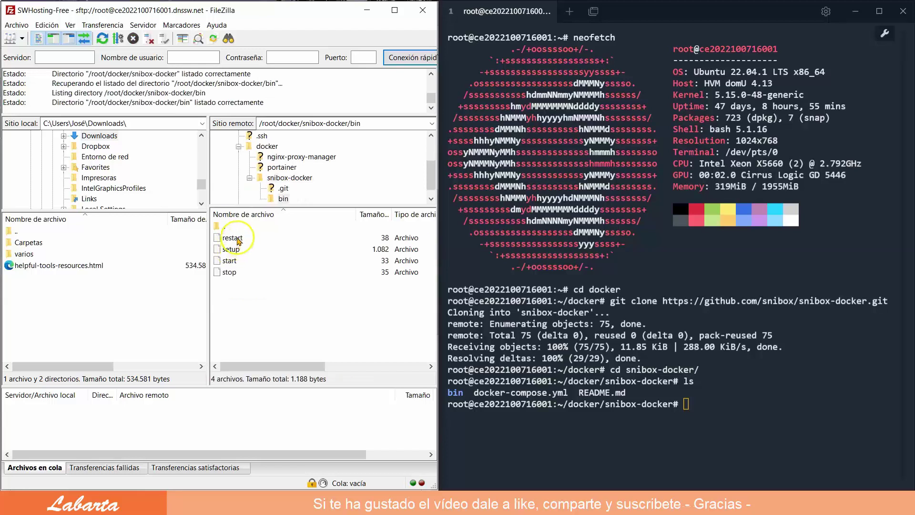
pyautogui.rightClick(238, 240)
pyautogui.click(279, 270)
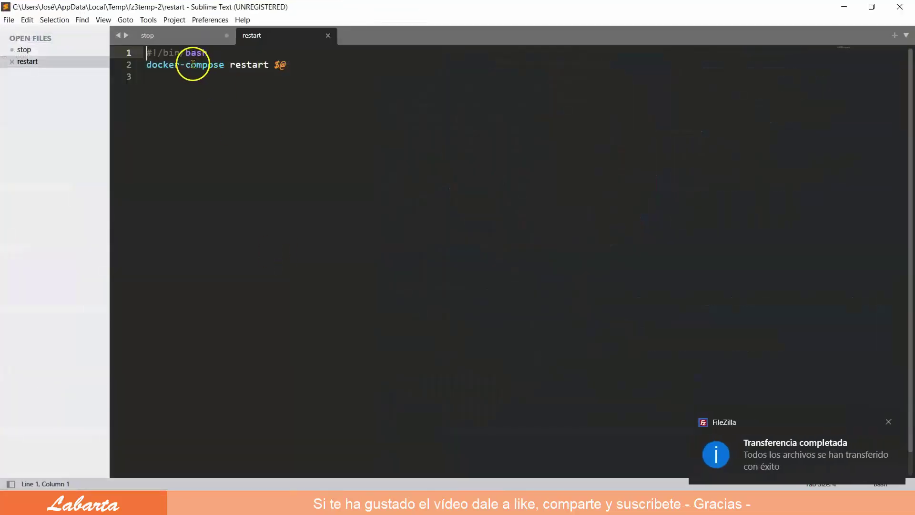
# Change restart's docker-compose to 'docker compose', save it and re-upload it to the server
pyautogui.click(180, 64)
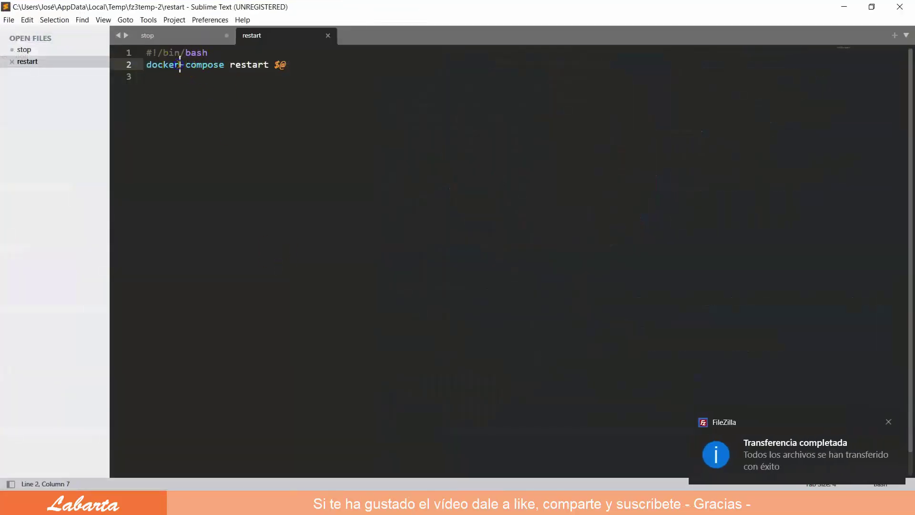
pyautogui.press('Delete')
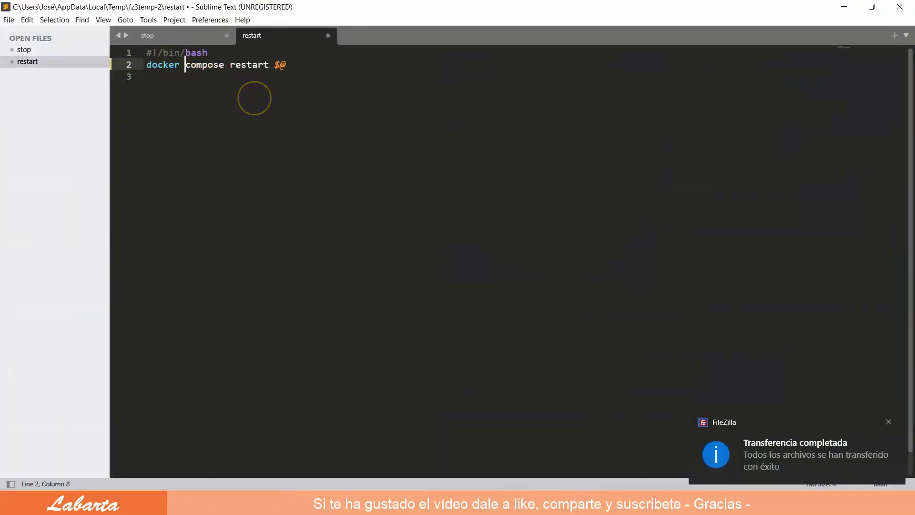
pyautogui.click(328, 36)
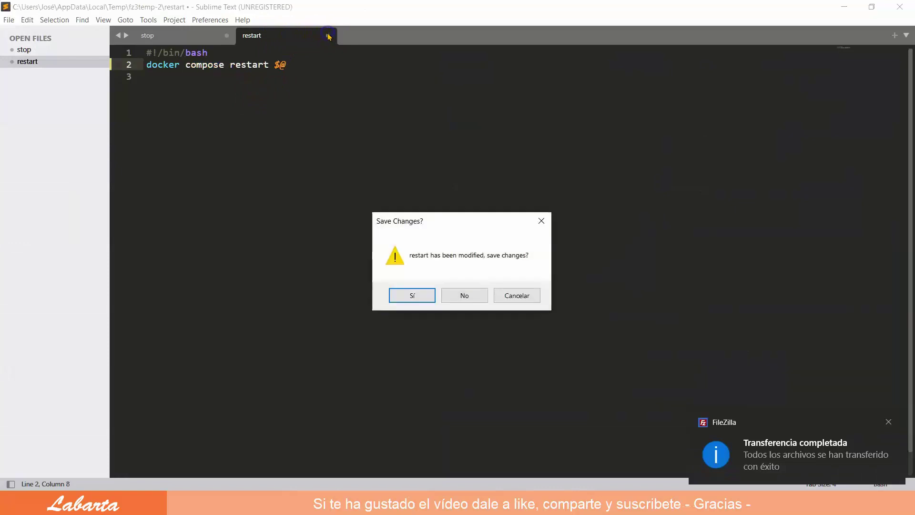
pyautogui.click(422, 296)
pyautogui.click(901, 6)
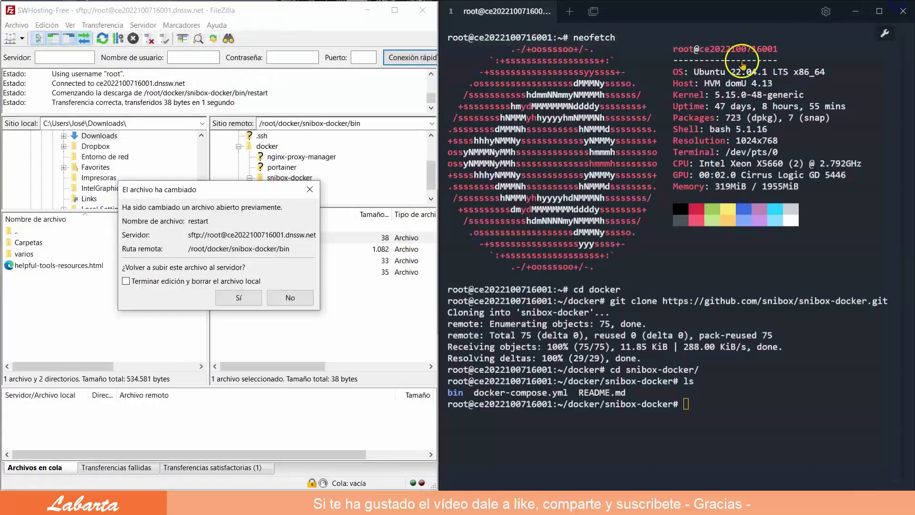
pyautogui.click(241, 299)
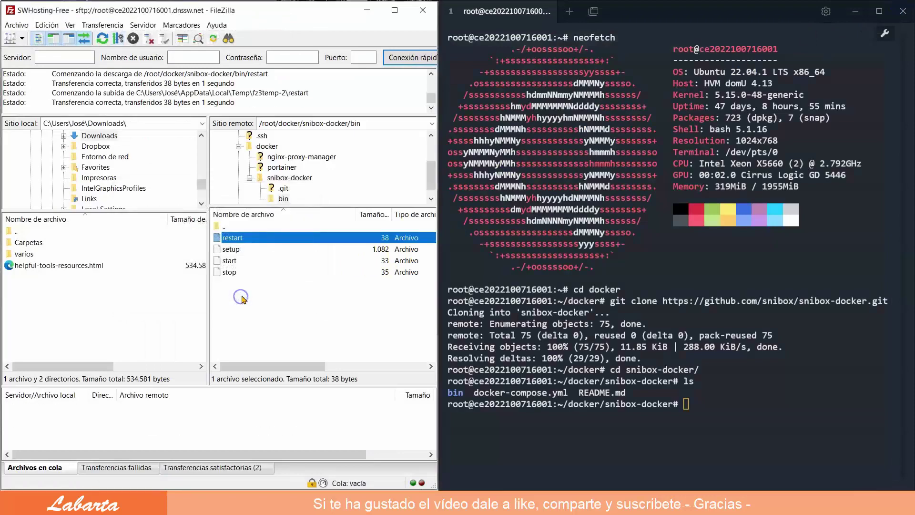
pyautogui.rightClick(233, 249)
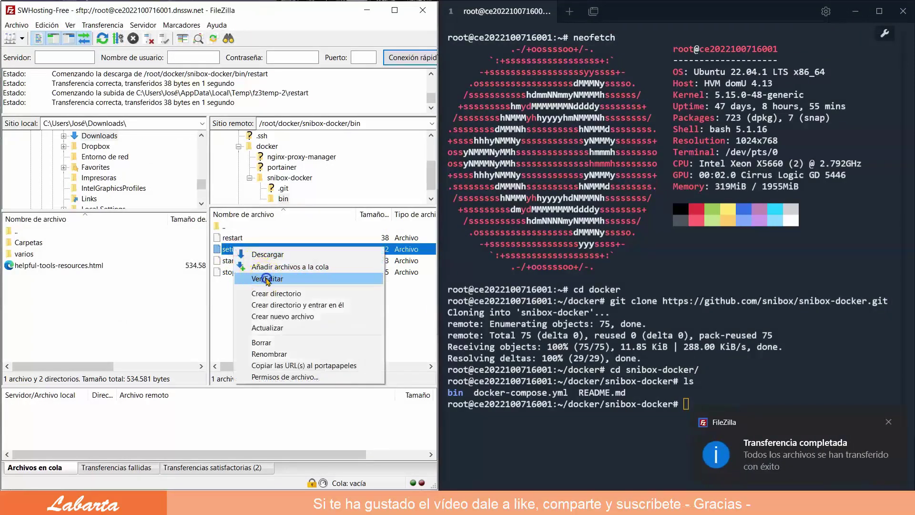
# Open the setup script and change docker-compose to 'docker compose' on lines 32 and 38
pyautogui.click(267, 279)
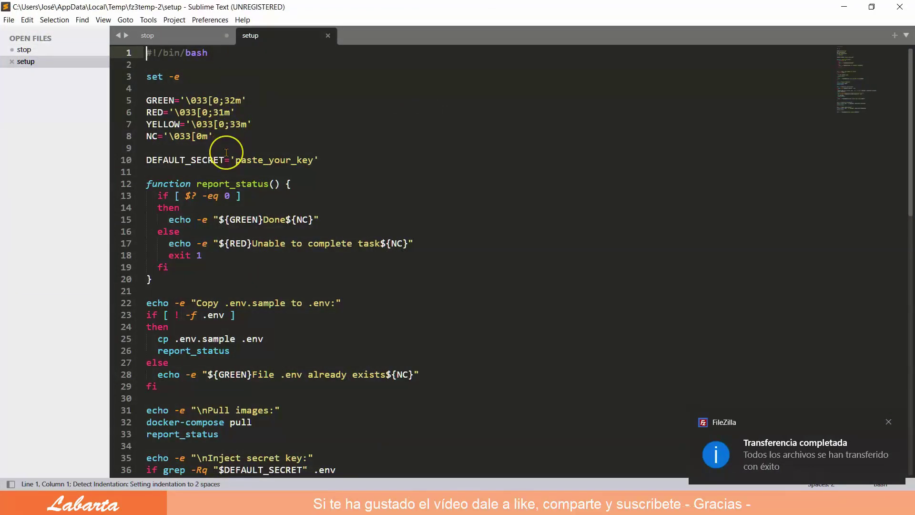
pyautogui.scroll(-5, 226, 153)
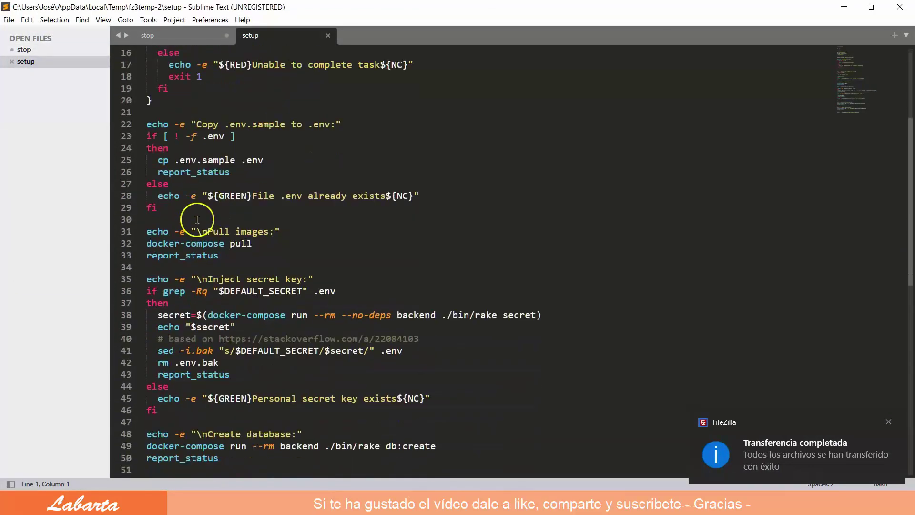
pyautogui.click(180, 244)
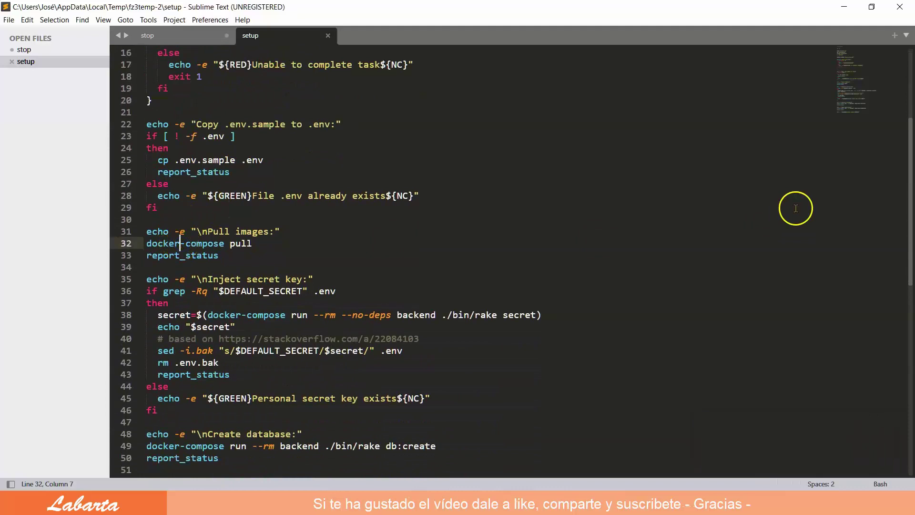
pyautogui.press('Delete')
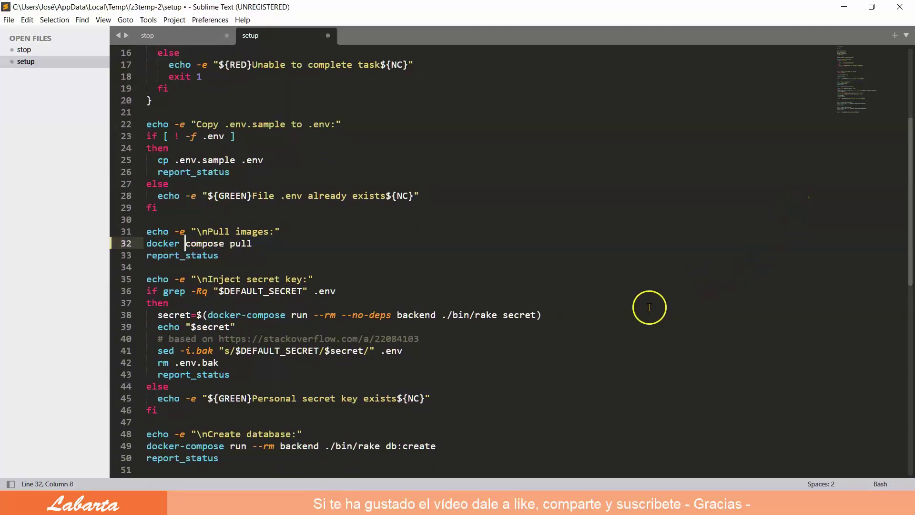
pyautogui.click(241, 315)
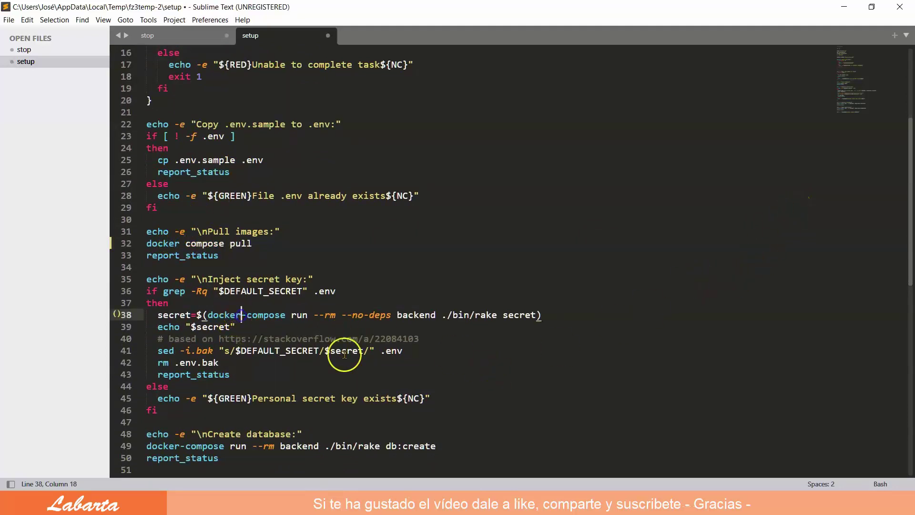
pyautogui.press('Delete')
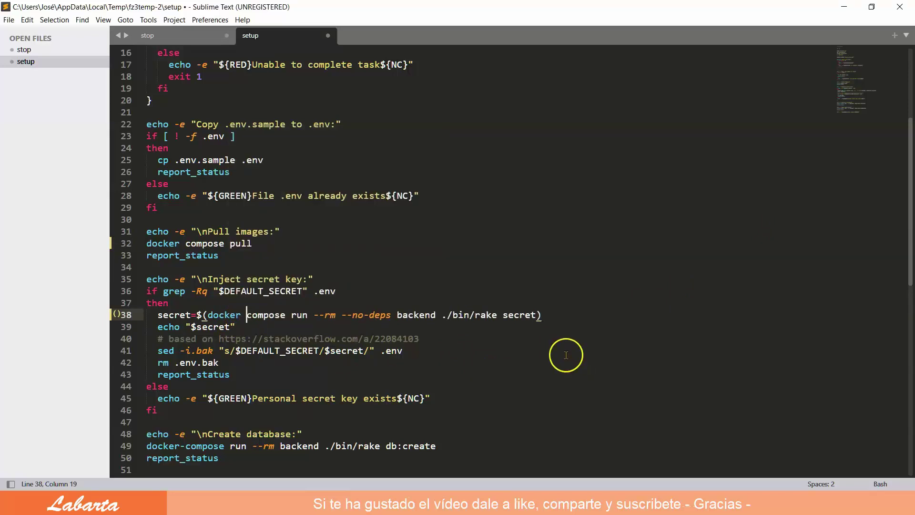
# Change docker-compose to 'docker compose' on lines 49 and 53 of setup
pyautogui.scroll(-2, 566, 355)
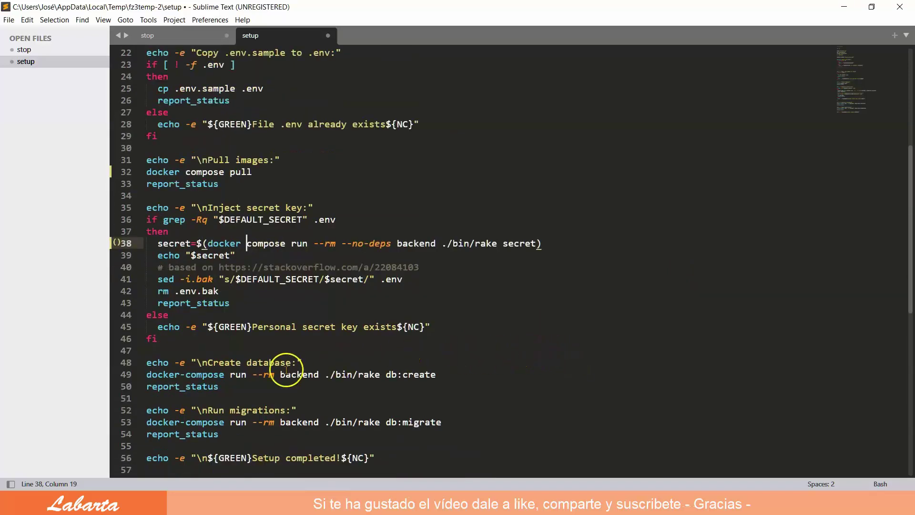
pyautogui.click(185, 374)
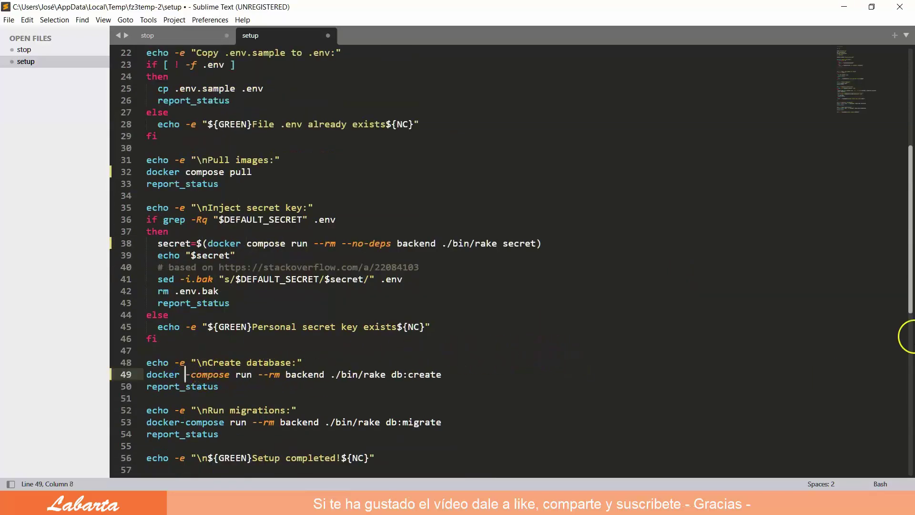
pyautogui.press('Delete')
pyautogui.scroll(-1, 756, 423)
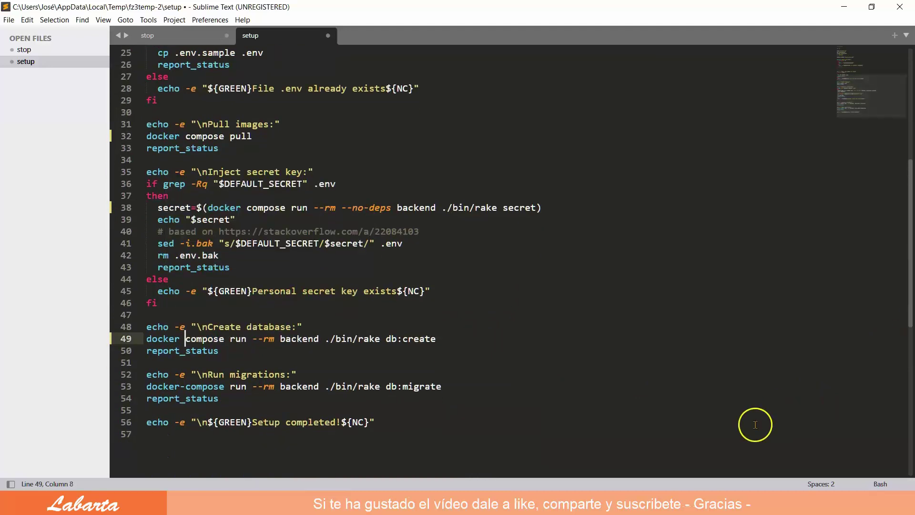
pyautogui.click(181, 386)
pyautogui.press('Delete')
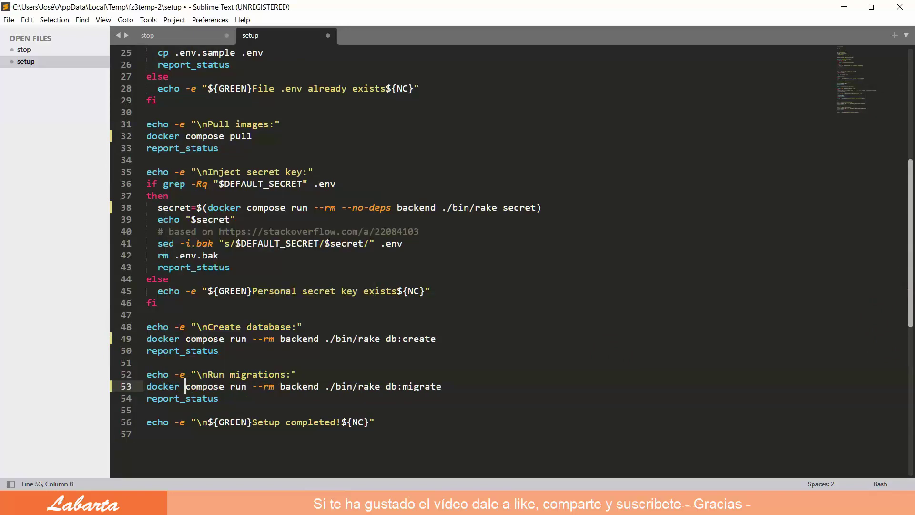
# Save the setup script, close Sublime Text and re-upload it to the server
pyautogui.hotkey('ctrl', 'shift', 'w')
pyautogui.click(410, 293)
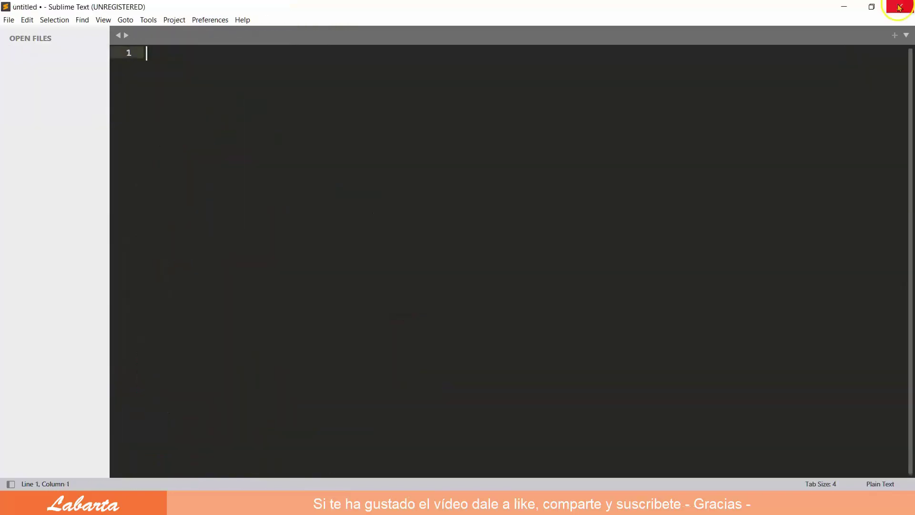
pyautogui.click(888, 13)
pyautogui.click(238, 296)
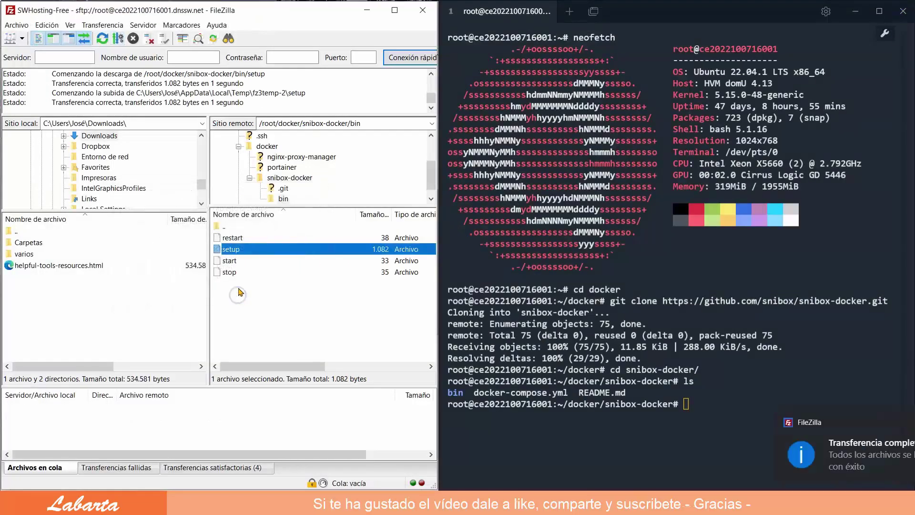
# Change 'docker-compose' to 'docker compose' in bin/start, save it and upload it to the server
pyautogui.rightClick(228, 266)
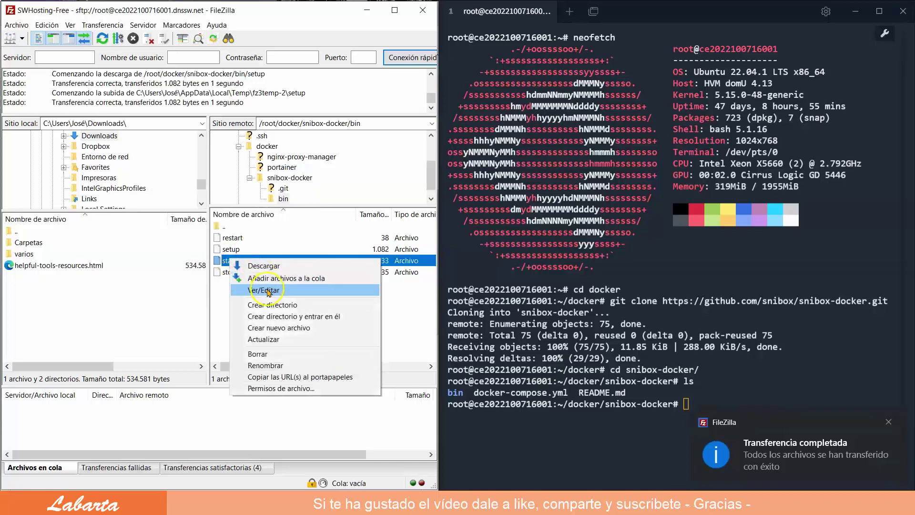
pyautogui.click(268, 290)
pyautogui.click(181, 66)
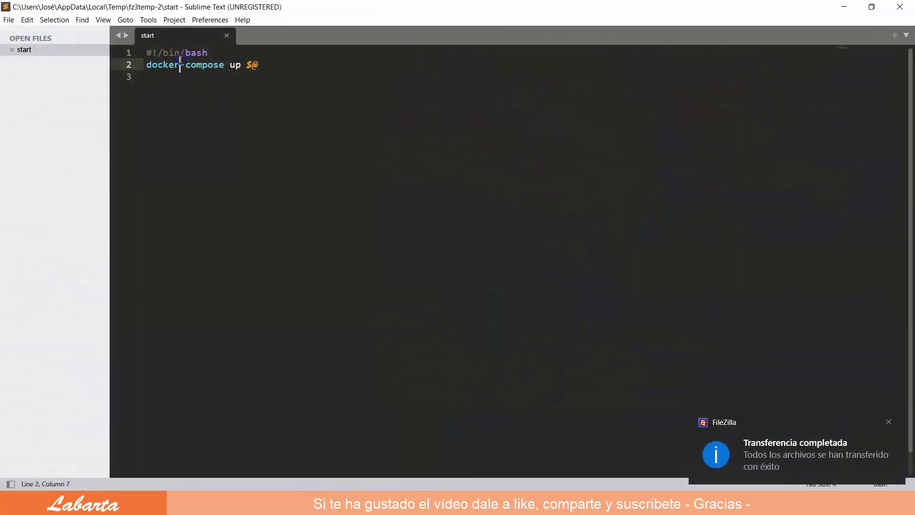
pyautogui.press('Delete')
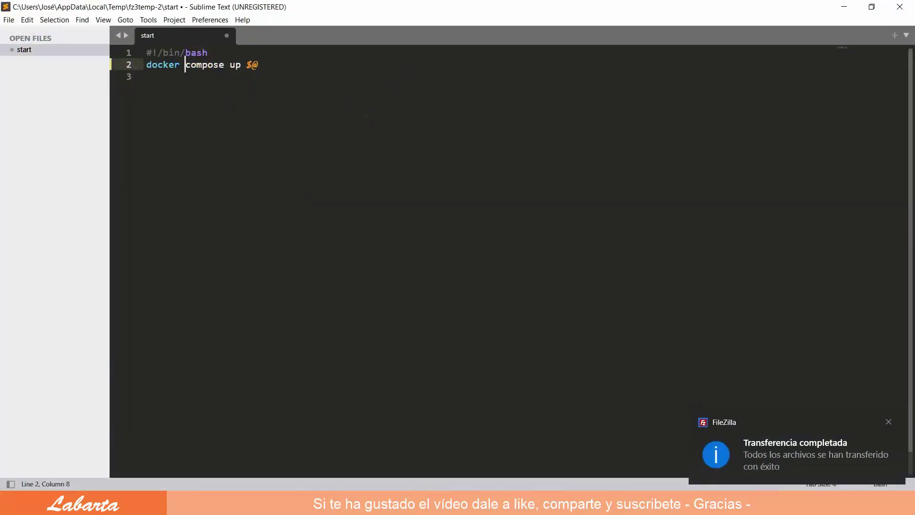
pyautogui.click(226, 36)
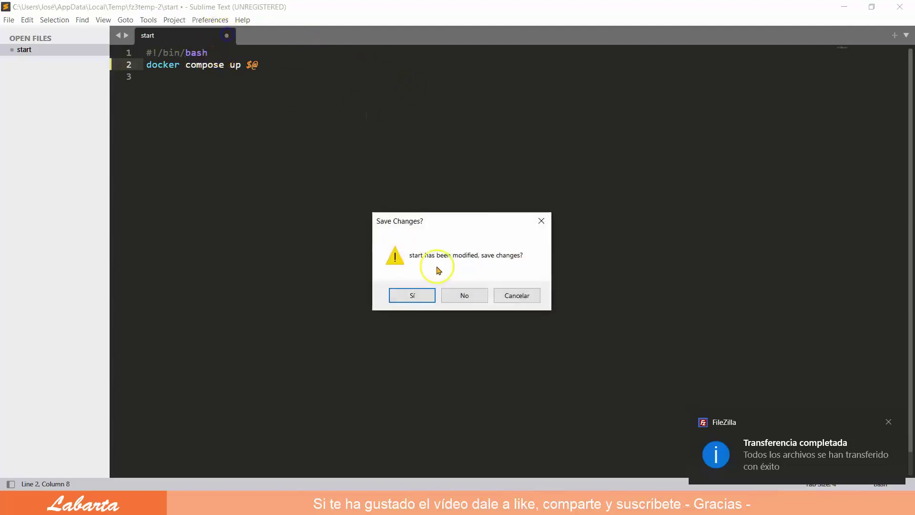
pyautogui.click(424, 296)
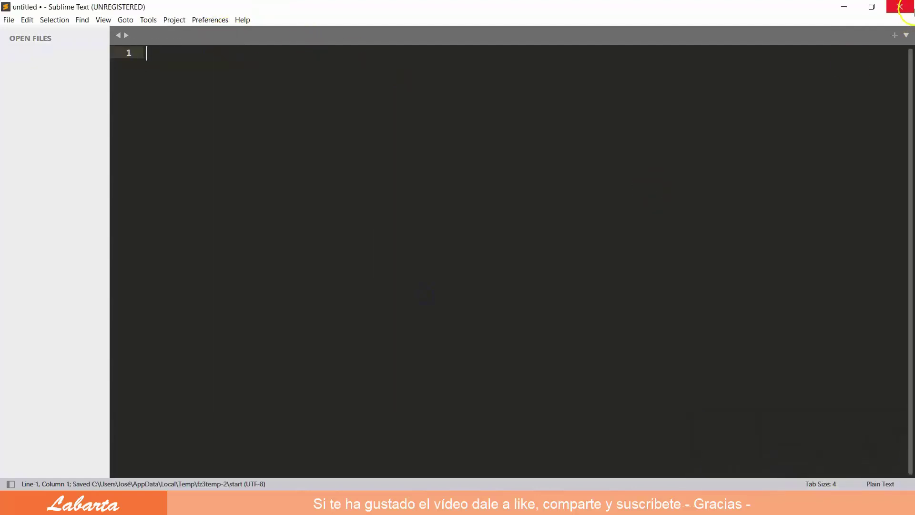
pyautogui.click(911, 10)
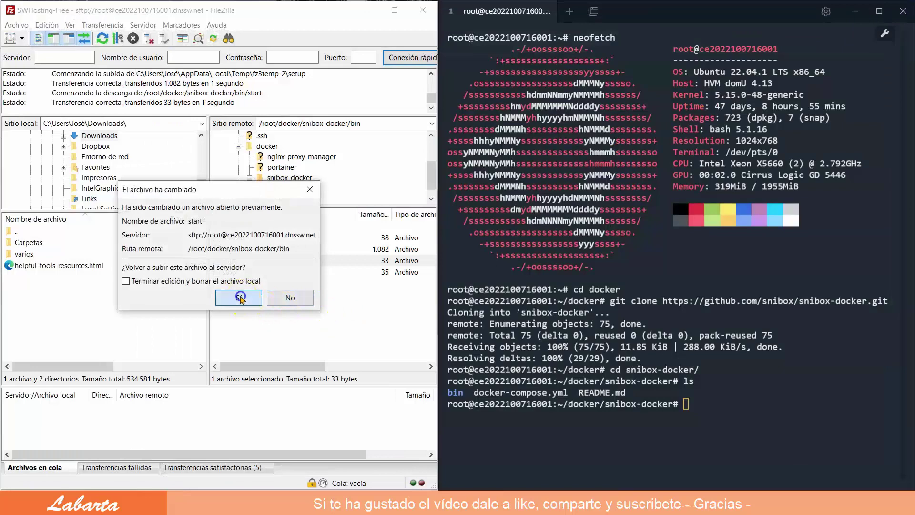
pyautogui.click(241, 298)
# Make bin/stop read 'docker compose stop $@', save it and upload it to the server
pyautogui.rightClick(228, 272)
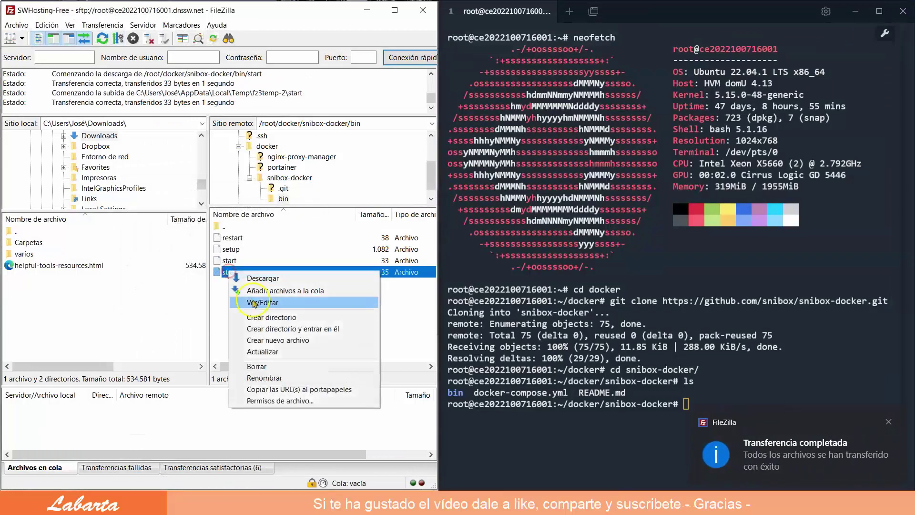
pyautogui.click(259, 303)
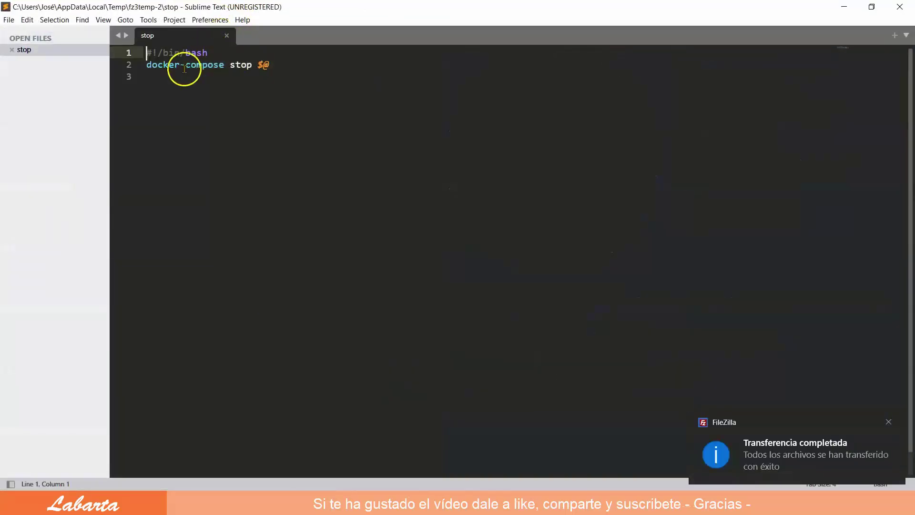
pyautogui.click(179, 64)
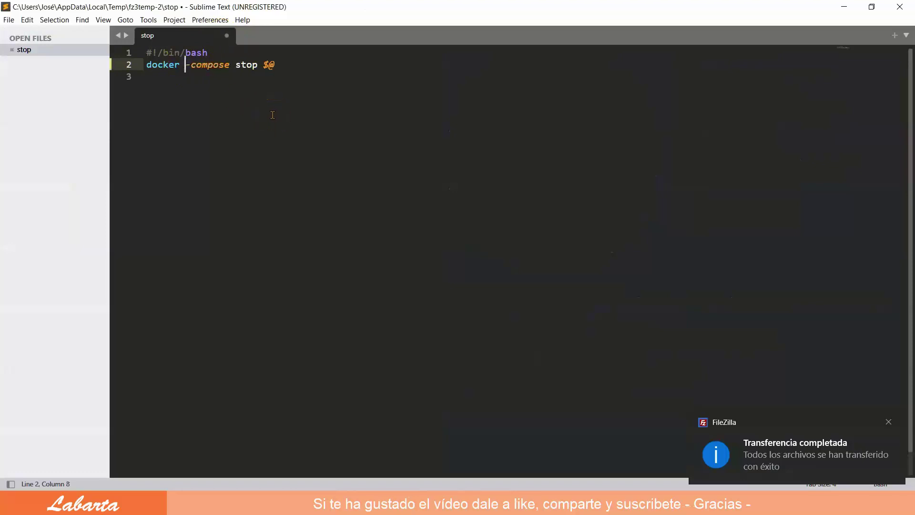
pyautogui.press('Delete')
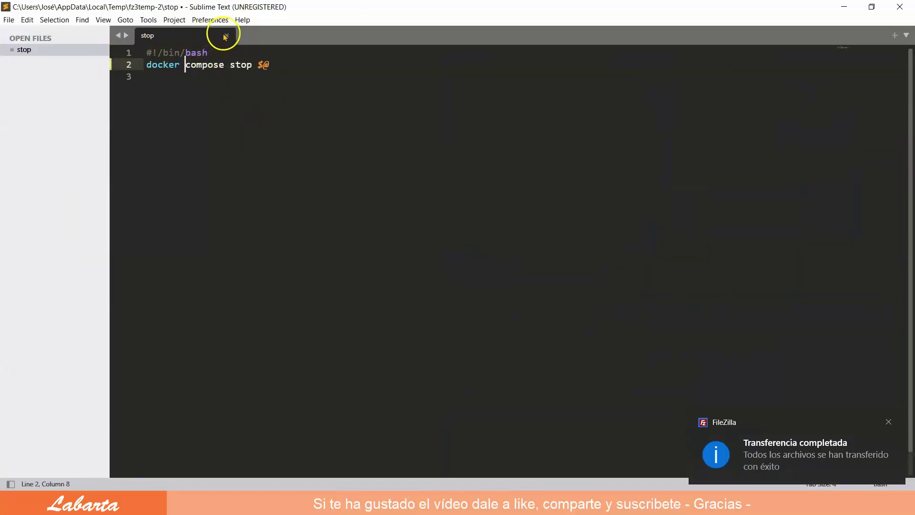
pyautogui.click(227, 35)
pyautogui.click(410, 294)
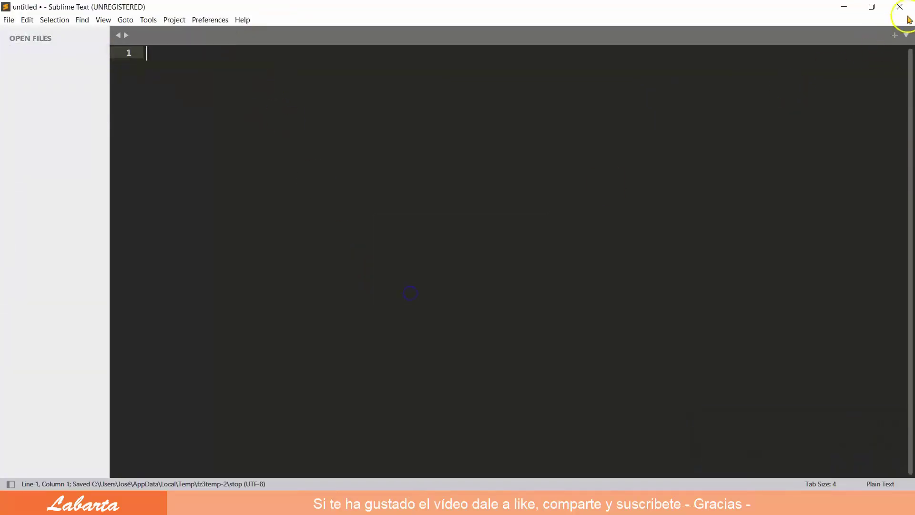
pyautogui.click(905, 6)
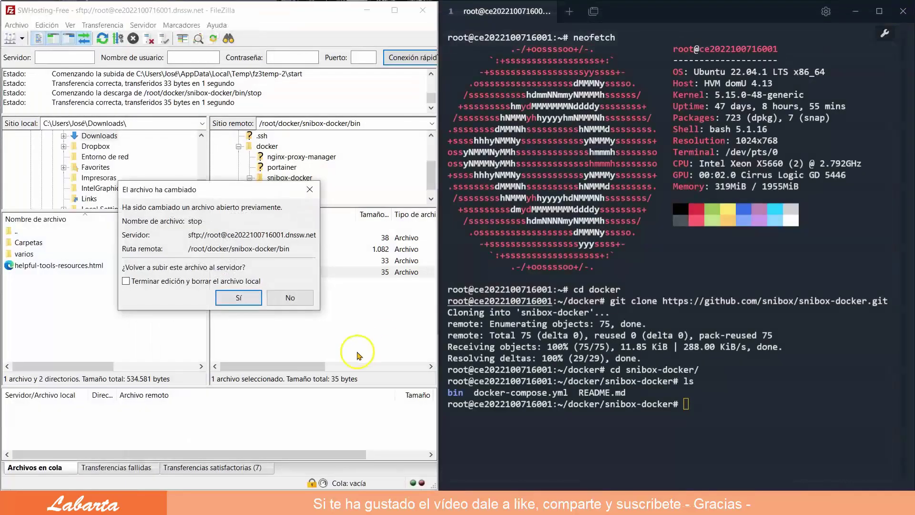
pyautogui.click(239, 298)
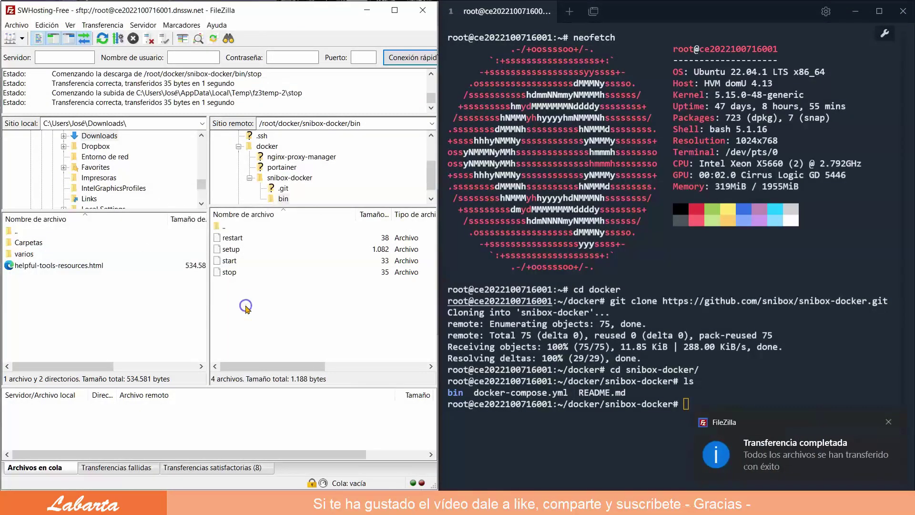
pyautogui.click(889, 422)
# Copy ./bin/setup from the snibox-docker README and run it in the server terminal
pyautogui.click(305, 503)
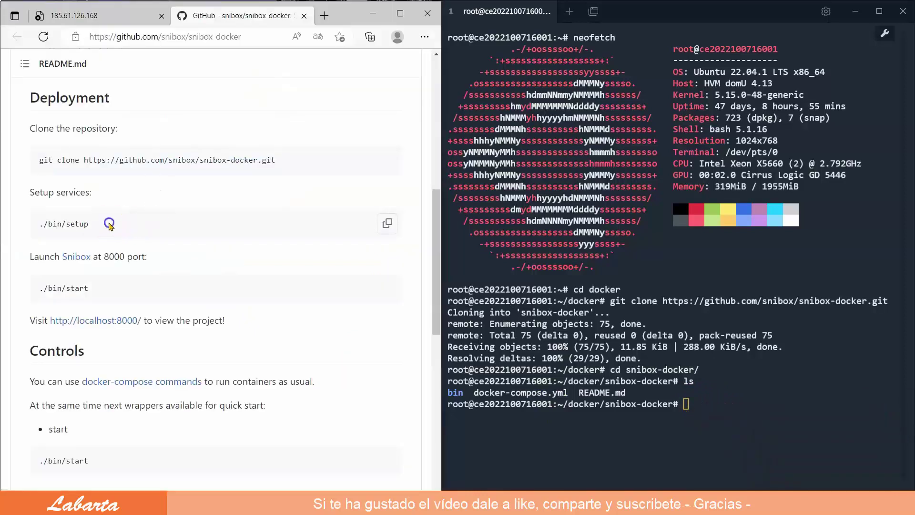
pyautogui.moveTo(90, 224); pyautogui.dragTo(37, 227)
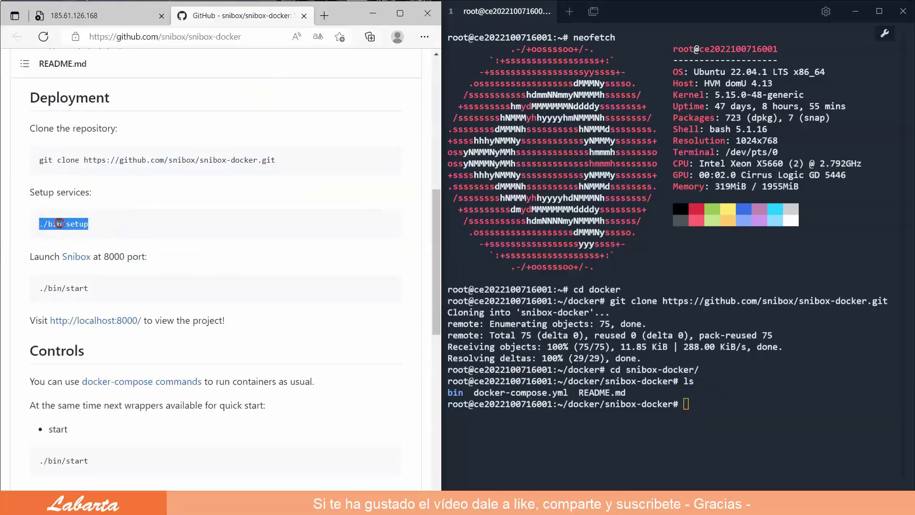
pyautogui.rightClick(59, 224)
pyautogui.click(100, 221)
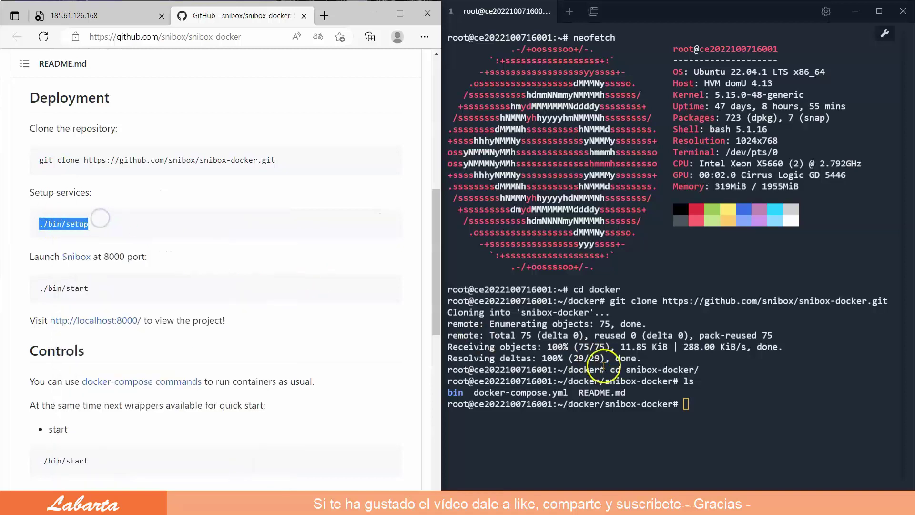
pyautogui.rightClick(688, 403)
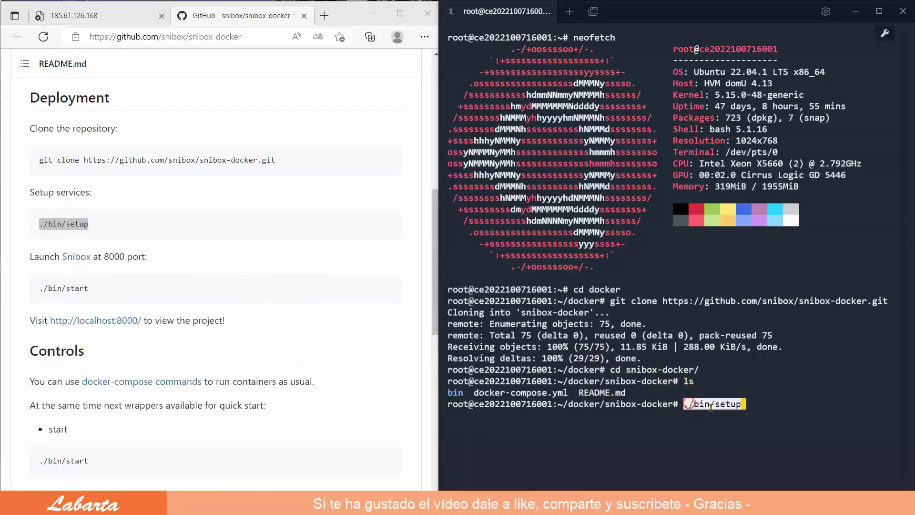
pyautogui.press('Return')
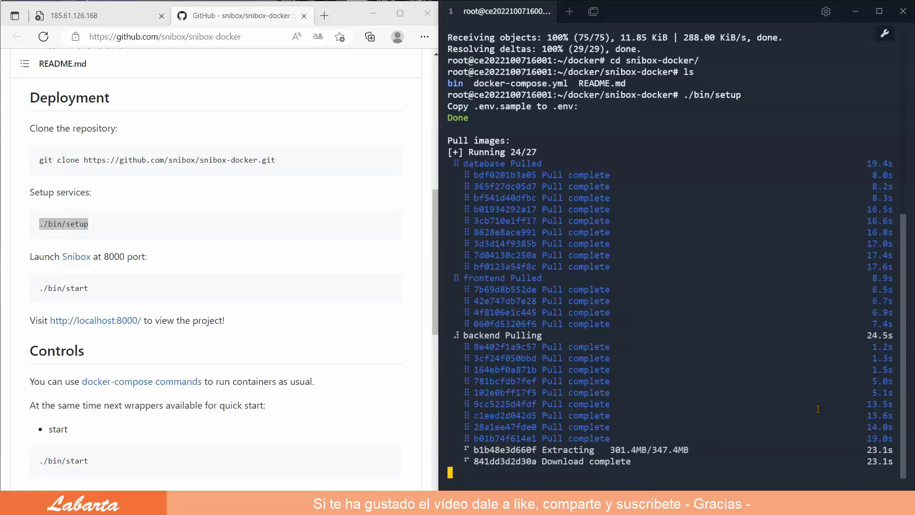
pyautogui.click(795, 414)
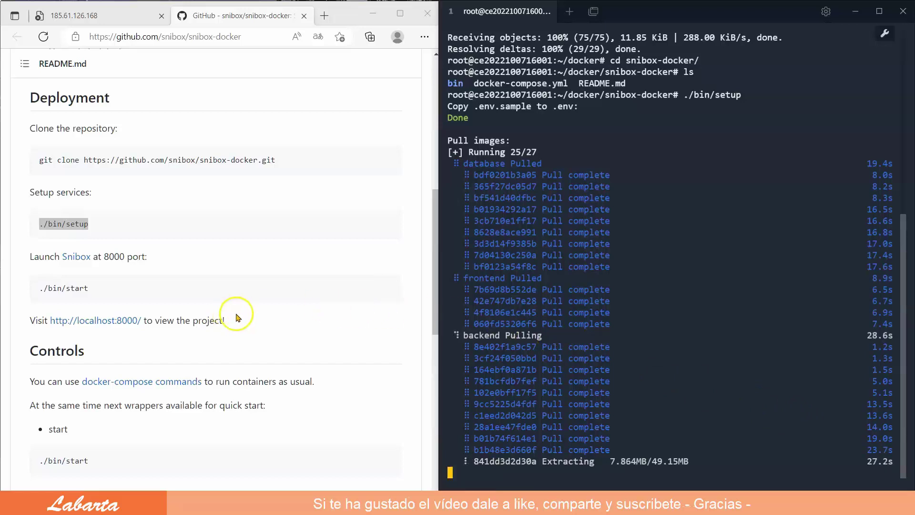
pyautogui.moveTo(283, 287)
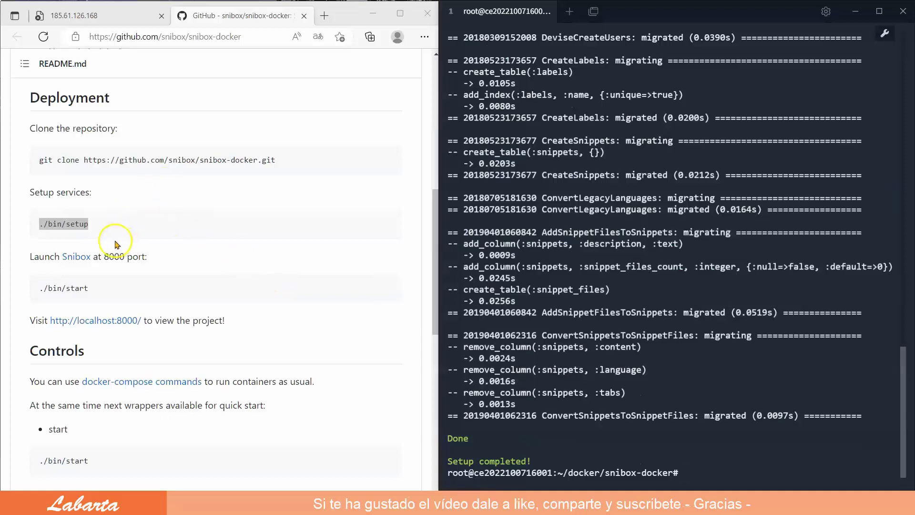
# Copy and run ./bin/start, then reload port 8000 to reach the Snibox sign-in page
pyautogui.click(100, 289)
pyautogui.moveTo(100, 289); pyautogui.dragTo(54, 290)
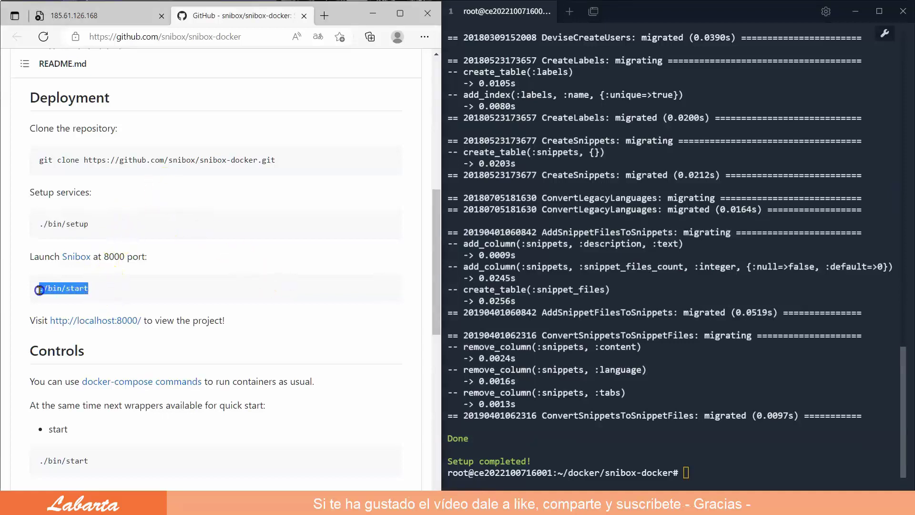
pyautogui.rightClick(59, 288)
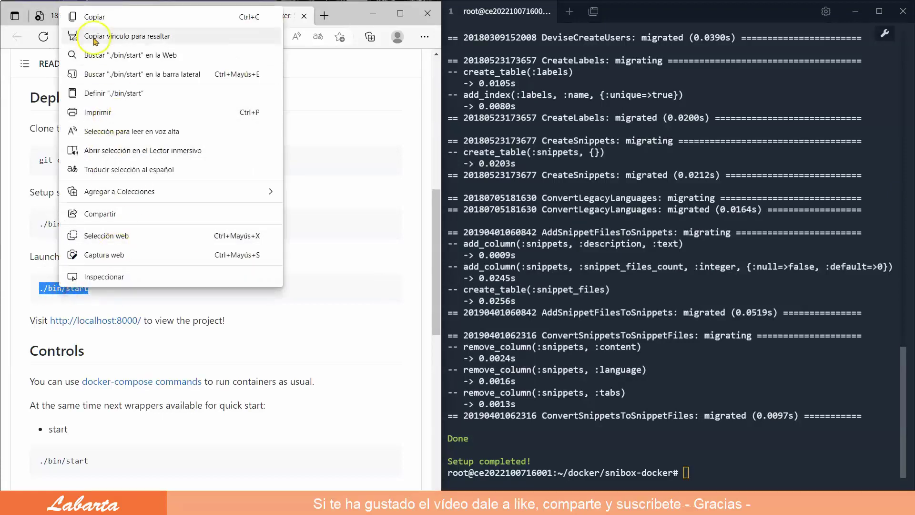
pyautogui.click(93, 17)
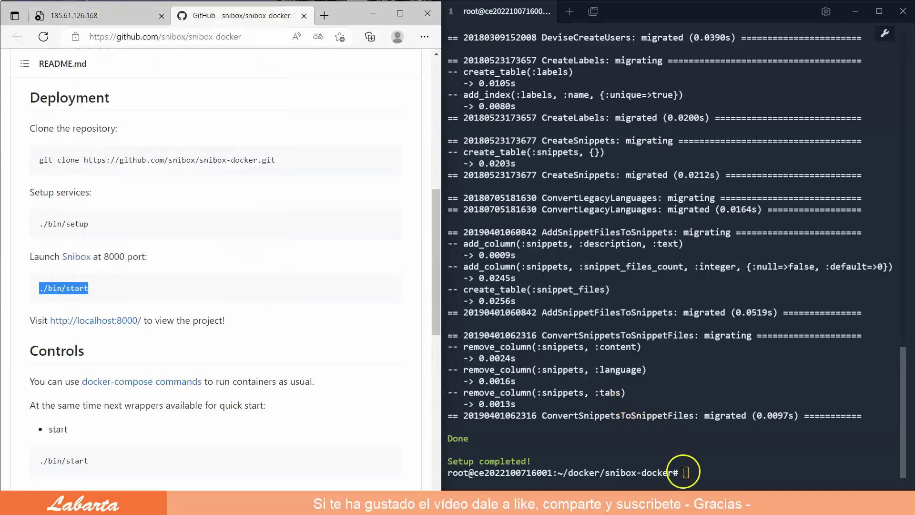
pyautogui.rightClick(684, 472)
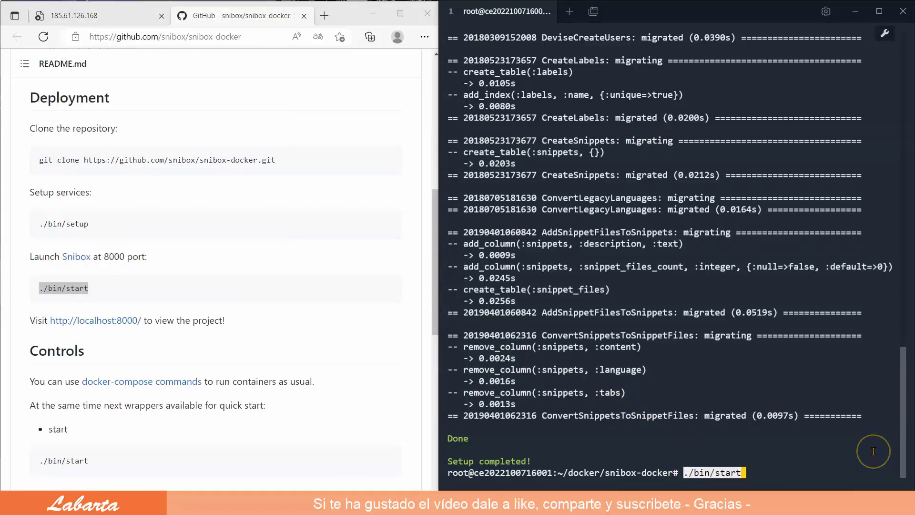
pyautogui.press('Return')
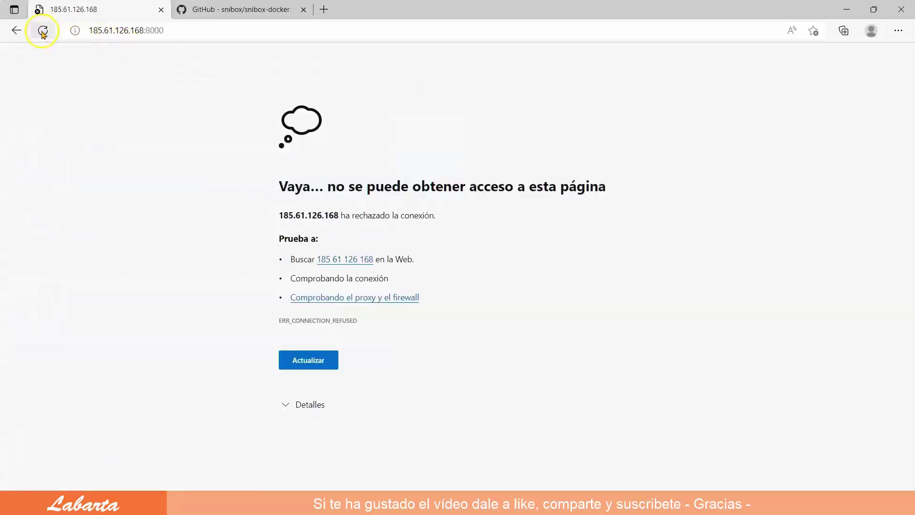
pyautogui.click(42, 33)
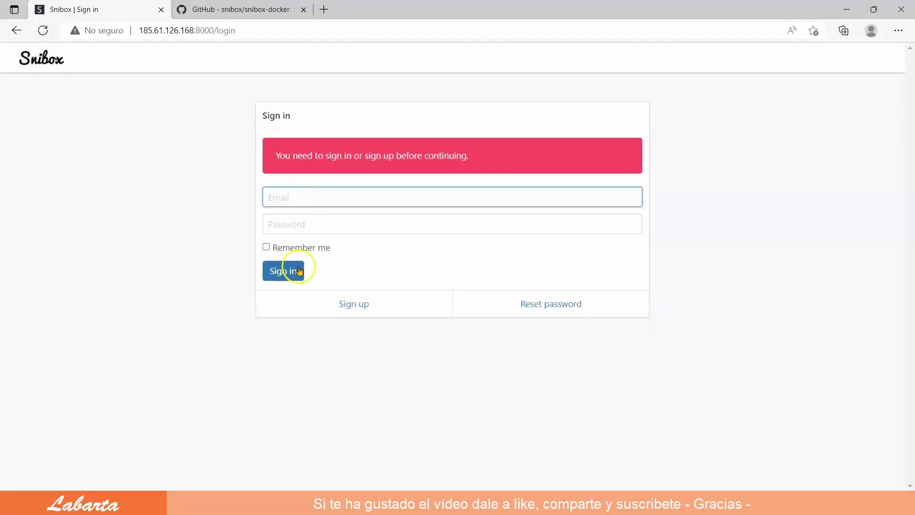
# Sign up an admin account with an e-mail, a password and a matching confirmation
pyautogui.click(349, 305)
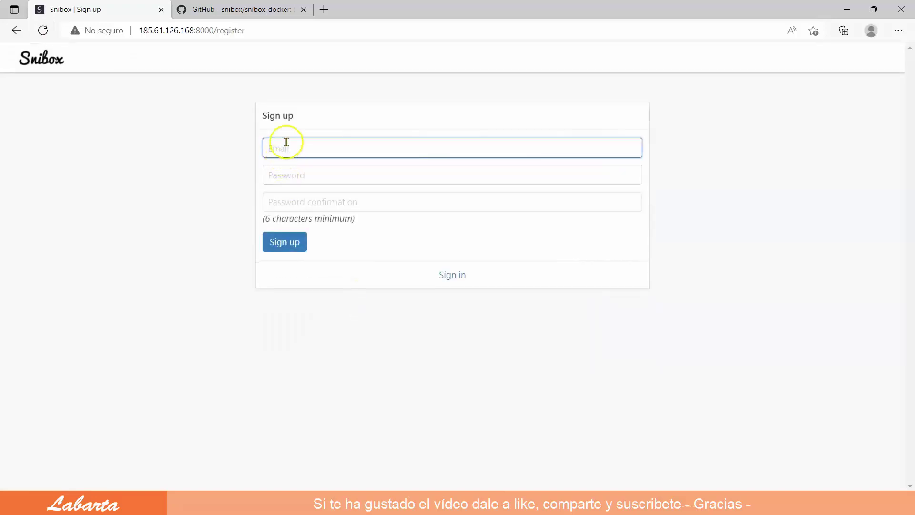
pyautogui.click(286, 144)
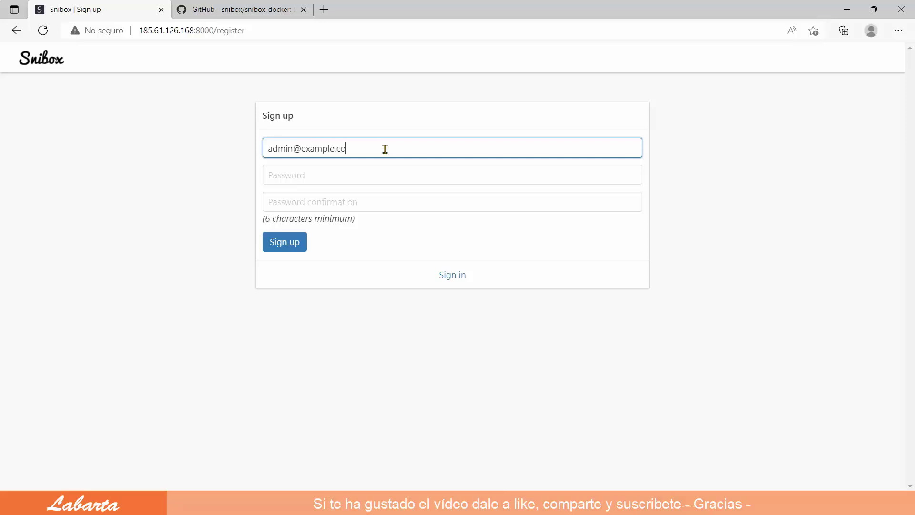
pyautogui.click(305, 172)
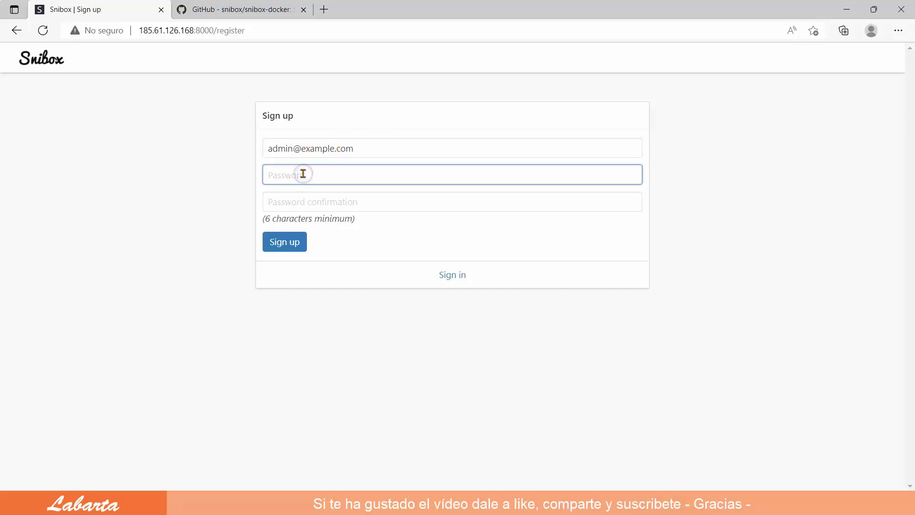
pyautogui.write('12')
pyautogui.click(275, 203)
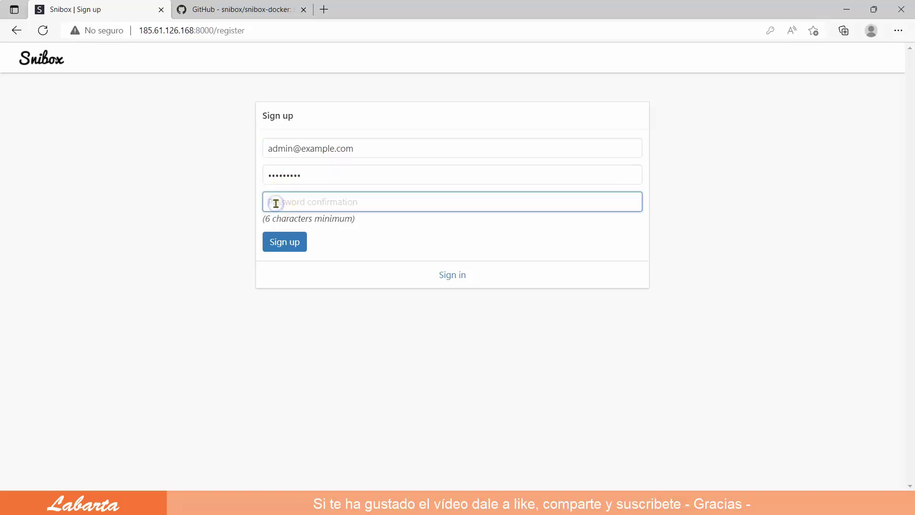
pyautogui.write('12')
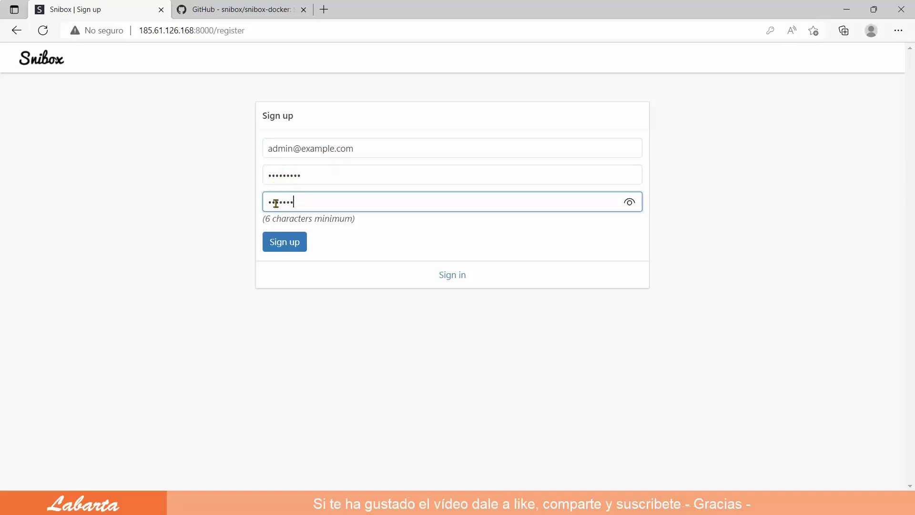
pyautogui.click(286, 243)
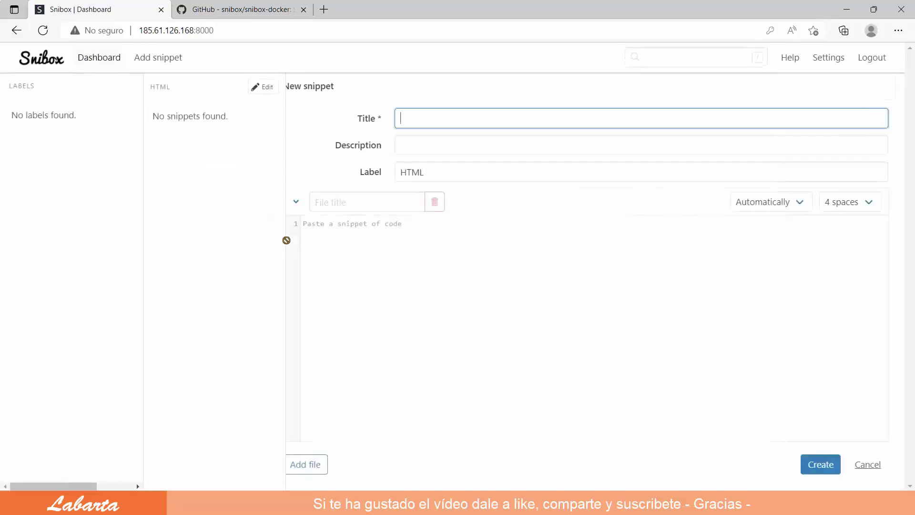
# Title the snippet 'Redirección' and copy that title into Description and File title
pyautogui.click(424, 117)
pyautogui.write('Redirección')
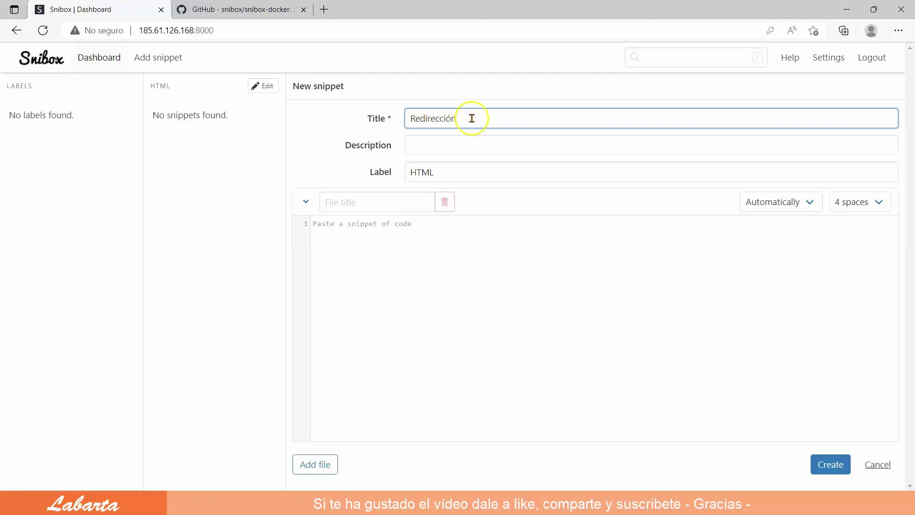
pyautogui.moveTo(470, 117); pyautogui.dragTo(396, 120)
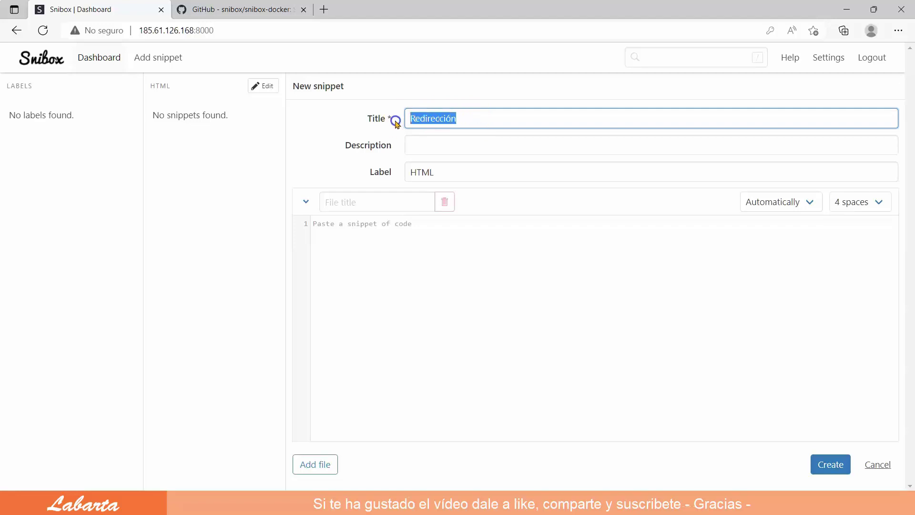
pyautogui.rightClick(445, 117)
pyautogui.click(474, 163)
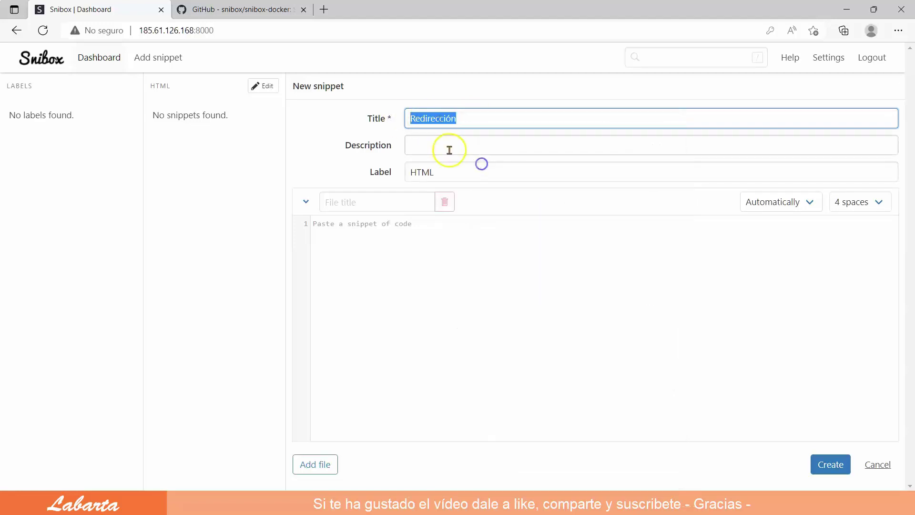
pyautogui.rightClick(431, 145)
pyautogui.click(435, 253)
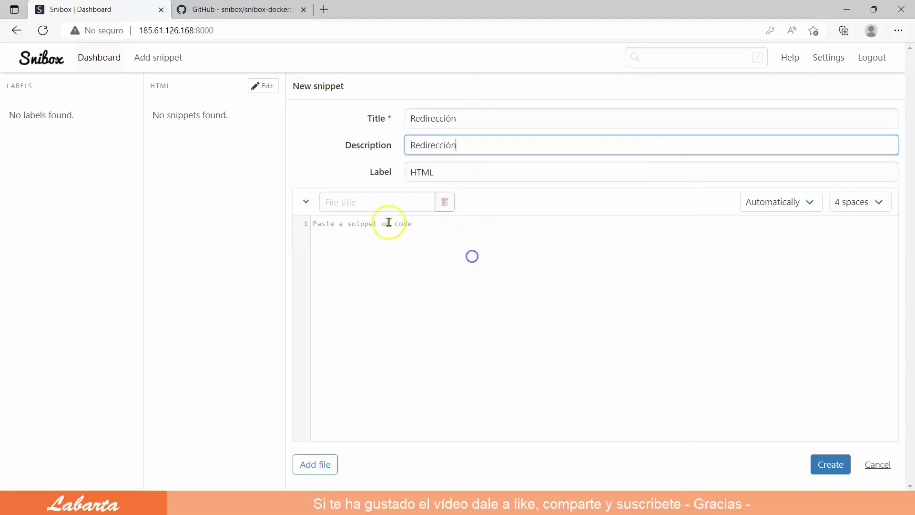
pyautogui.click(345, 203)
pyautogui.rightClick(343, 202)
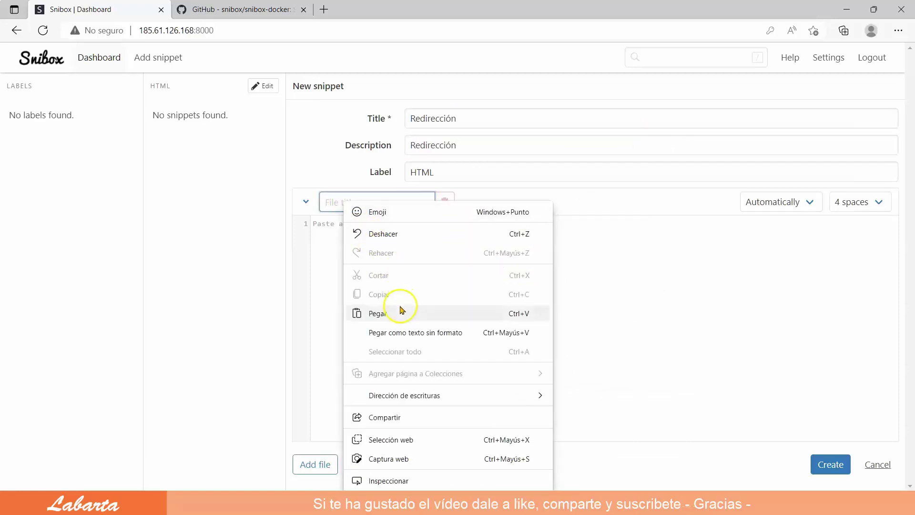
pyautogui.click(398, 313)
# Make the description 'Redirección HTML', paste the HTML redirect code, and create the snippet
pyautogui.click(464, 146)
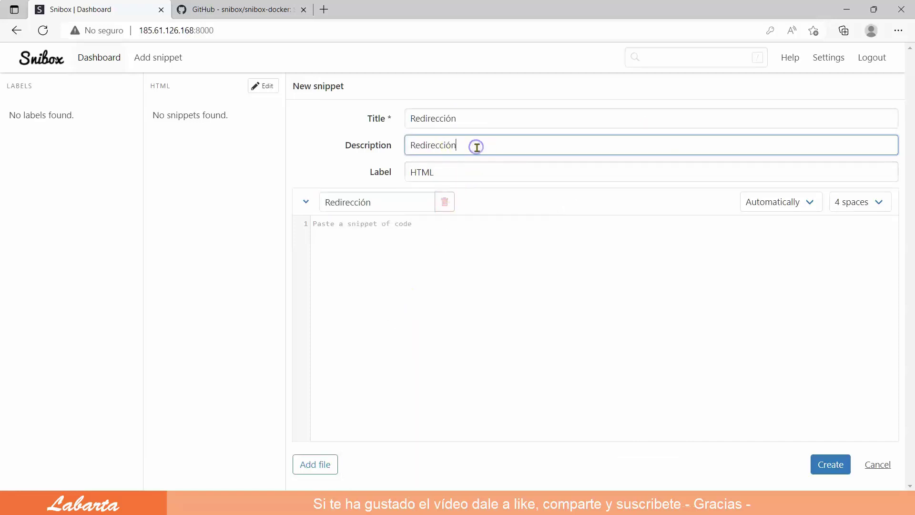
pyautogui.write('HTML')
pyautogui.rightClick(334, 226)
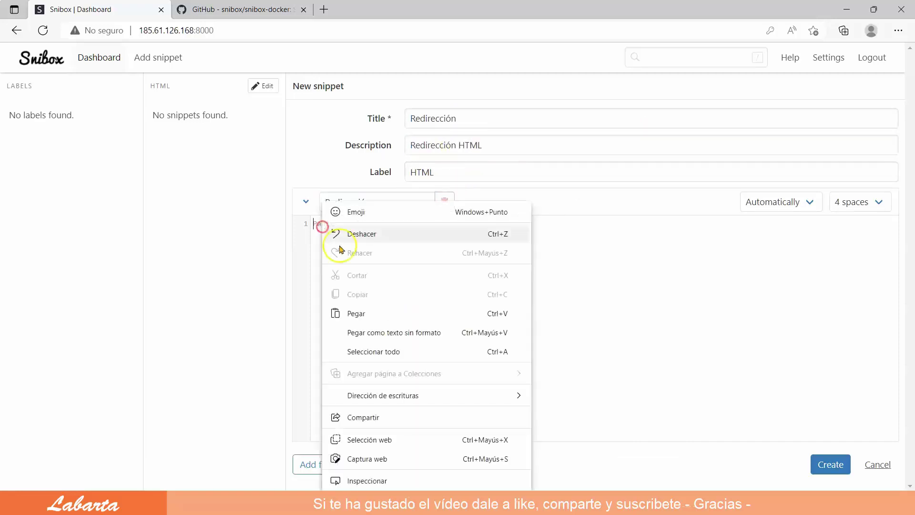
pyautogui.click(365, 311)
pyautogui.scroll(1, 364, 313)
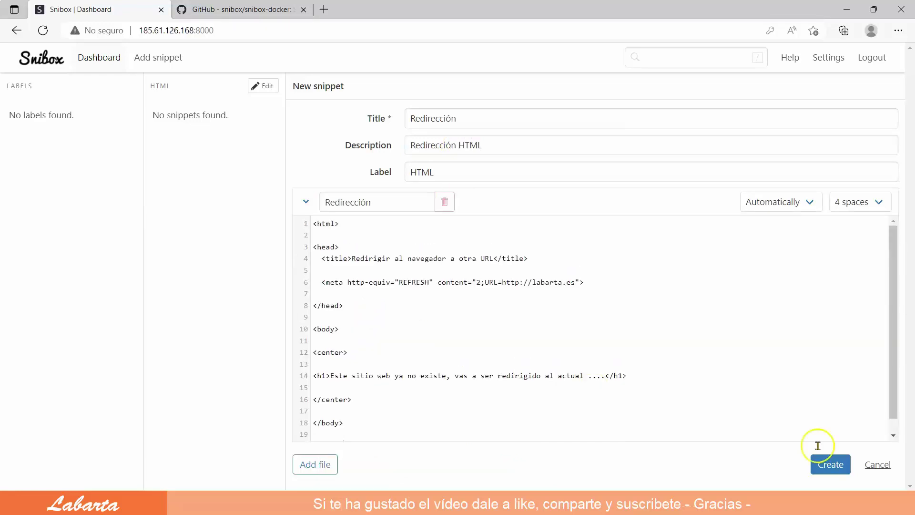
pyautogui.click(833, 469)
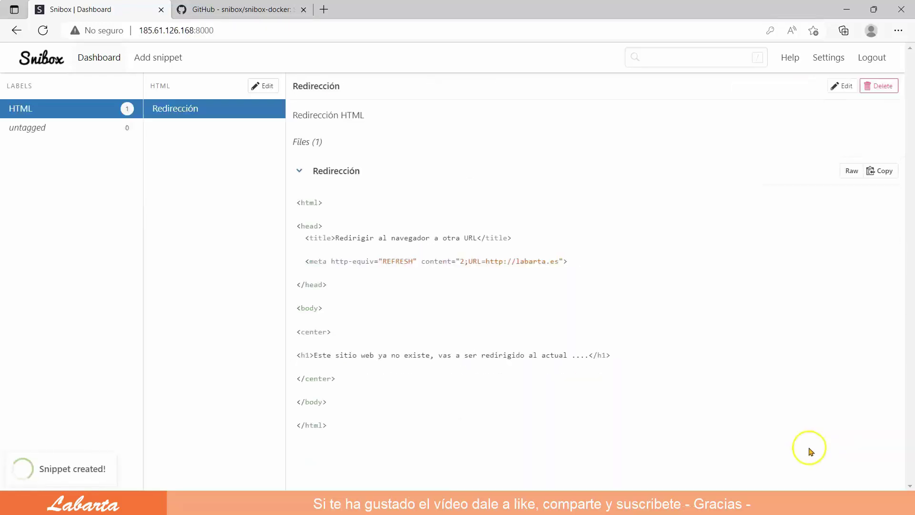
# Browse the HTML and untagged labels, the dashboard and the Redirección snippet
pyautogui.click(21, 110)
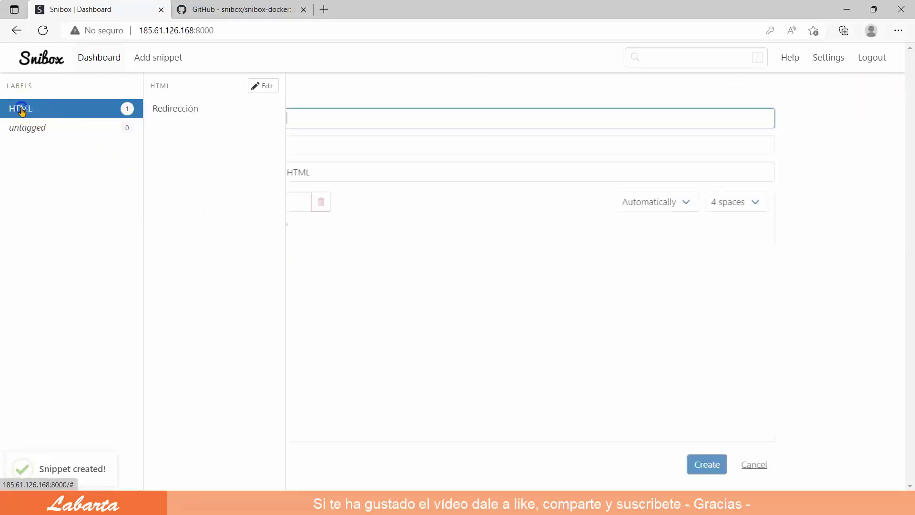
pyautogui.click(165, 109)
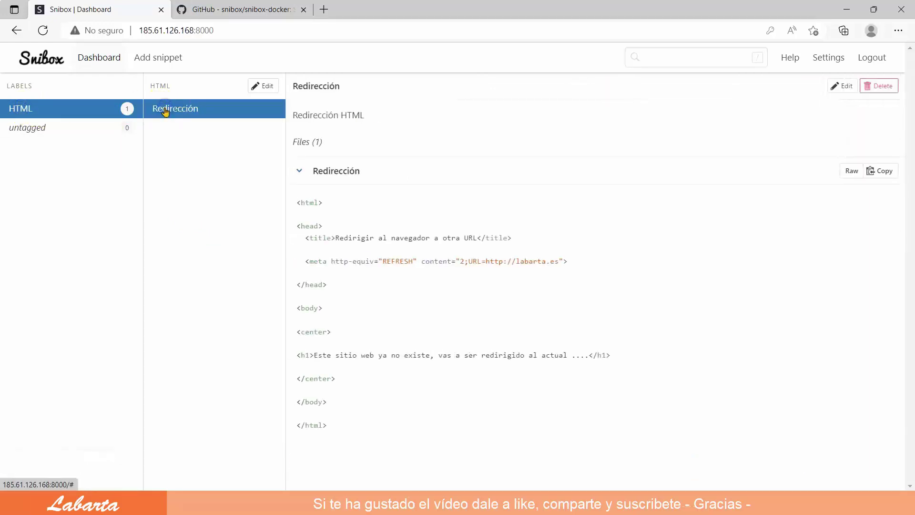
pyautogui.click(29, 129)
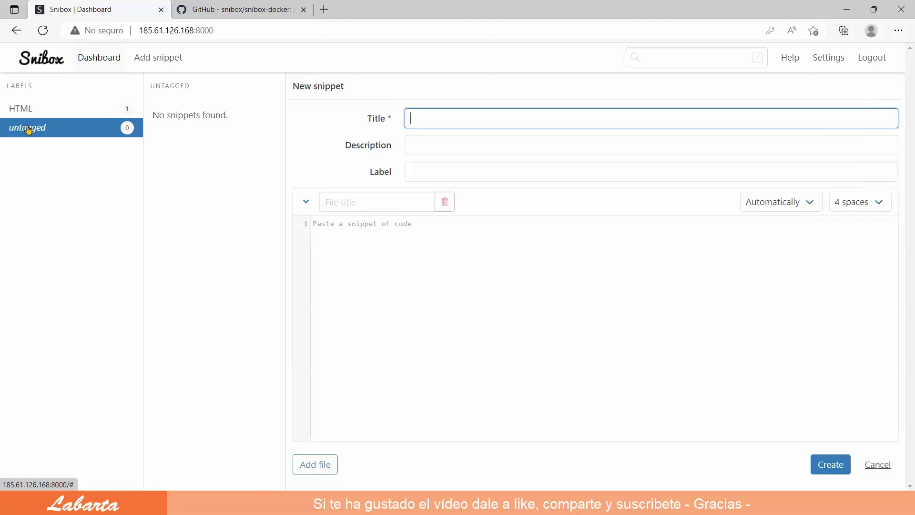
pyautogui.click(96, 58)
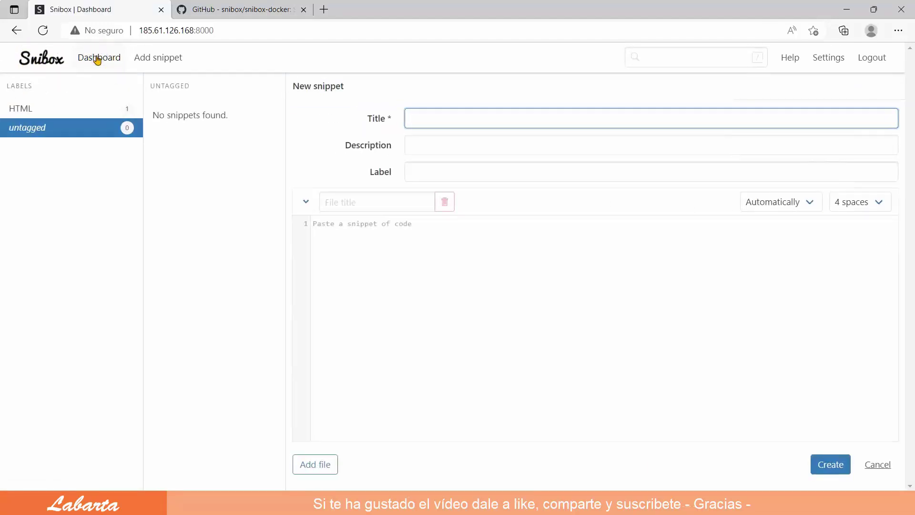
pyautogui.click(168, 57)
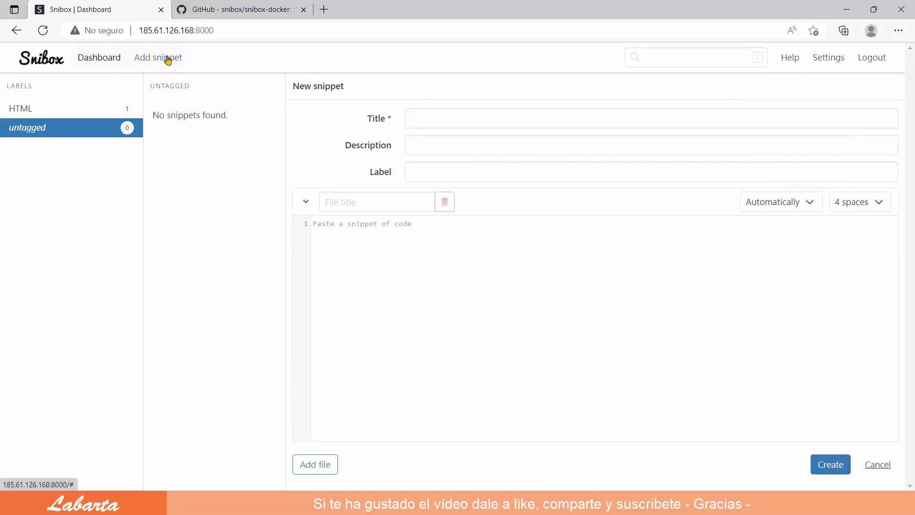
pyautogui.click(27, 108)
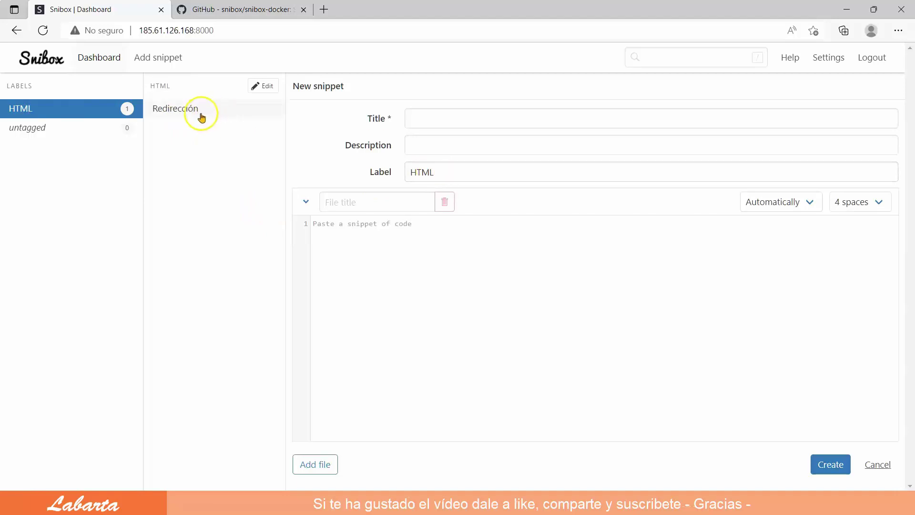
pyautogui.click(179, 113)
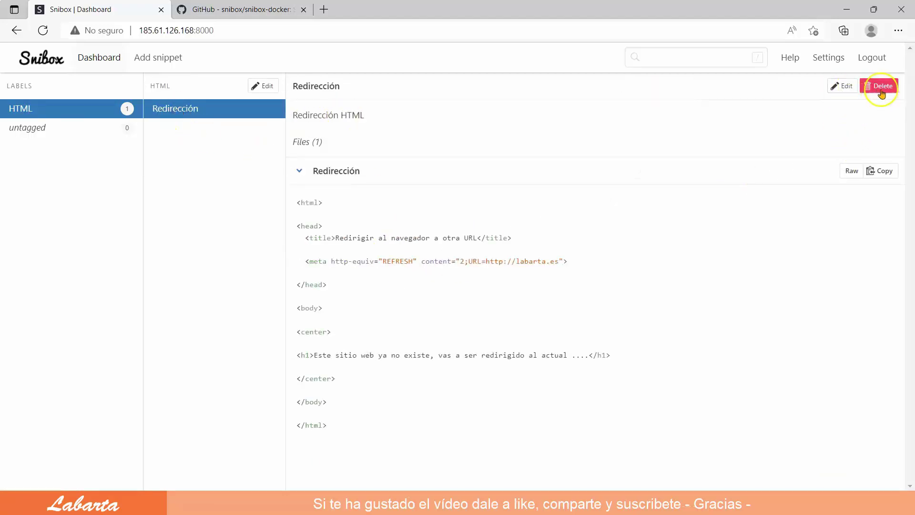
pyautogui.click(884, 171)
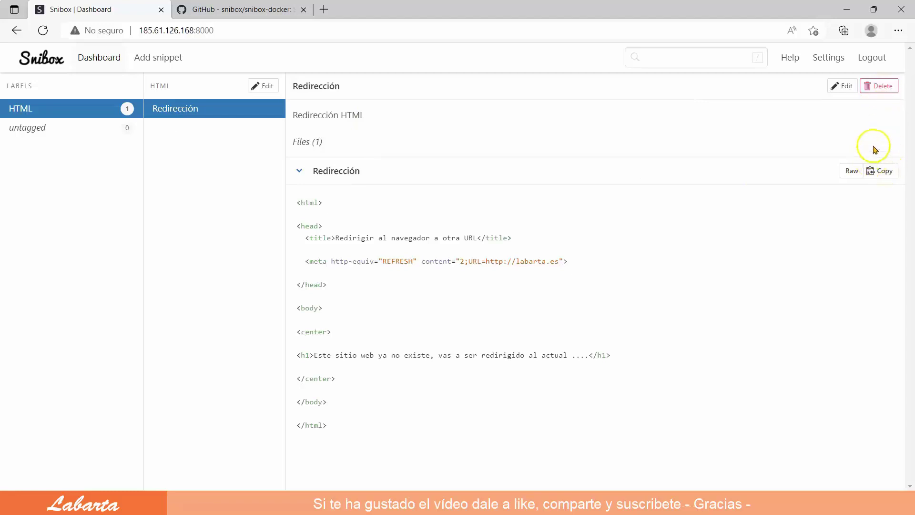
# Visit the untagged list, Help and account Settings, then log out of Snibox
pyautogui.click(17, 128)
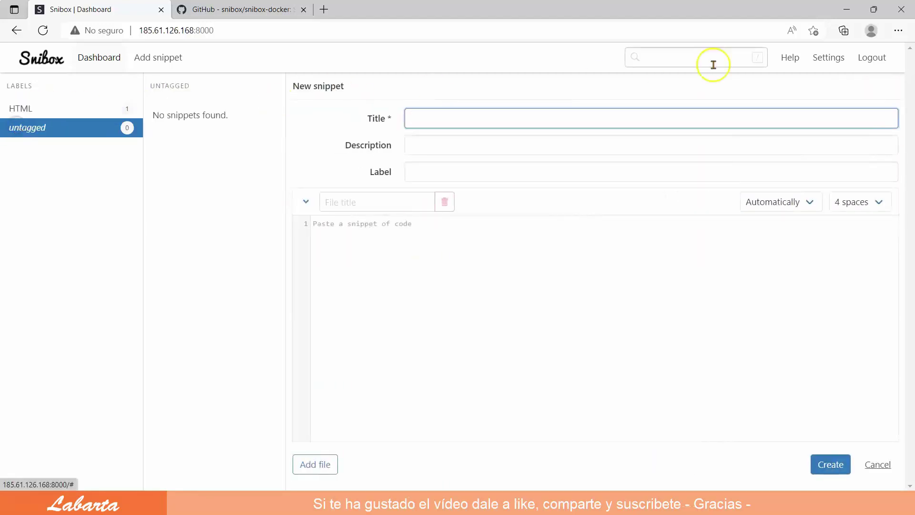
pyautogui.click(793, 58)
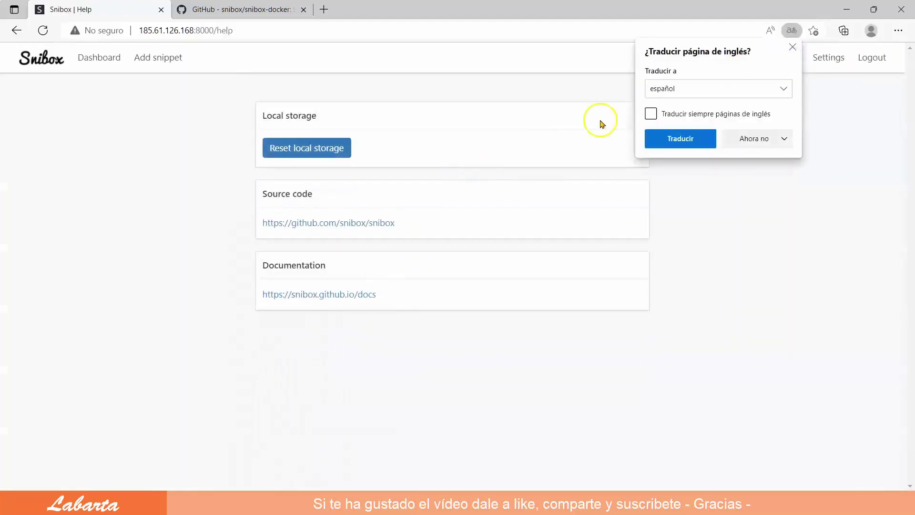
pyautogui.click(791, 44)
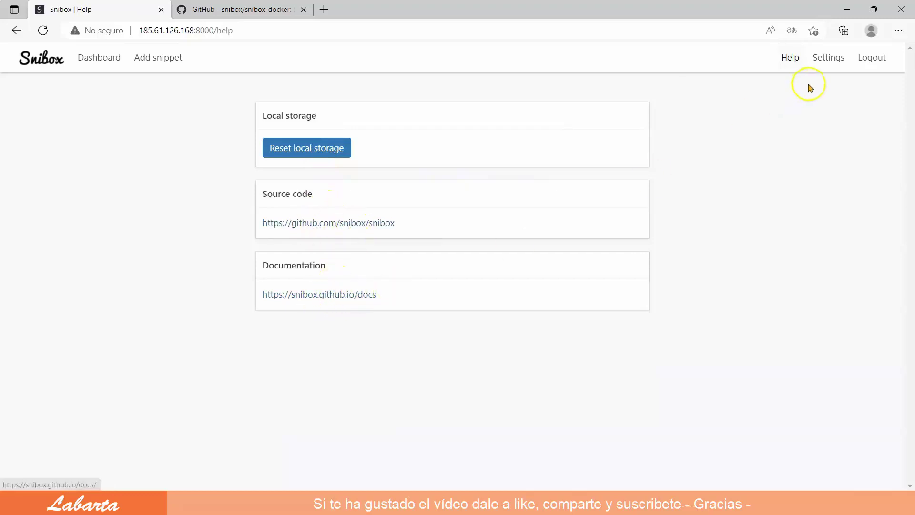
pyautogui.click(832, 56)
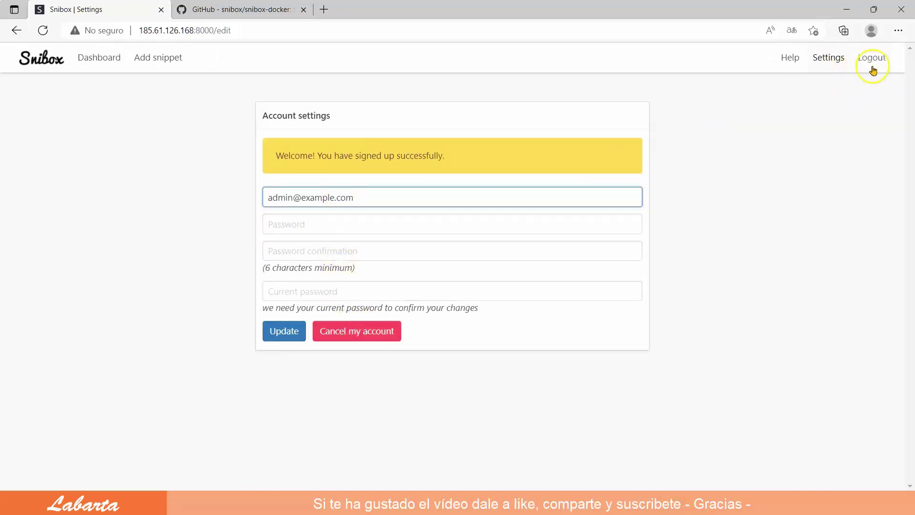
pyautogui.click(777, 113)
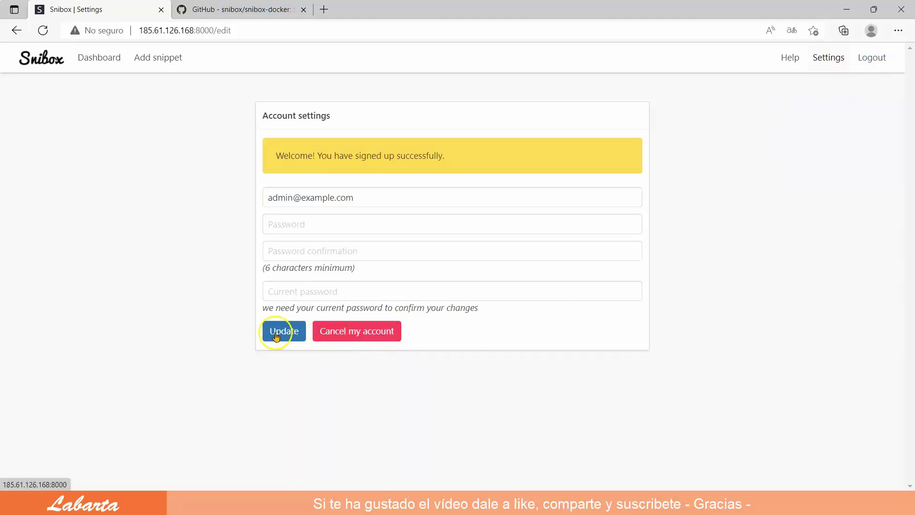
pyautogui.click(877, 59)
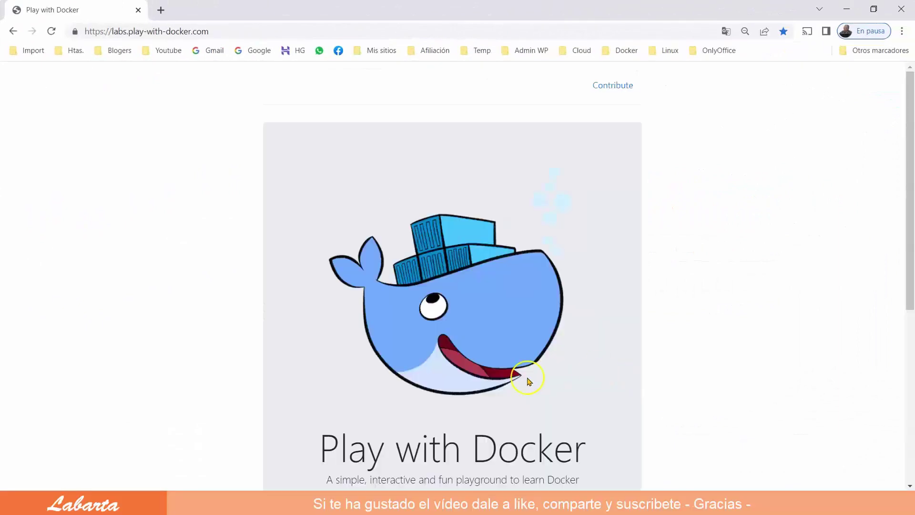
# Log in to Play with Docker with a Docker account, start a session and add instance node1
pyautogui.scroll(-2, 528, 382)
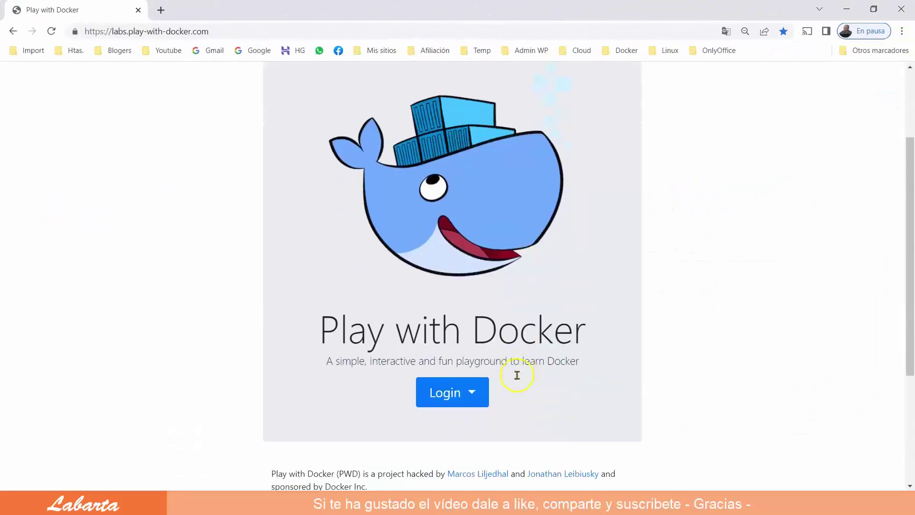
pyautogui.click(457, 392)
pyautogui.click(451, 421)
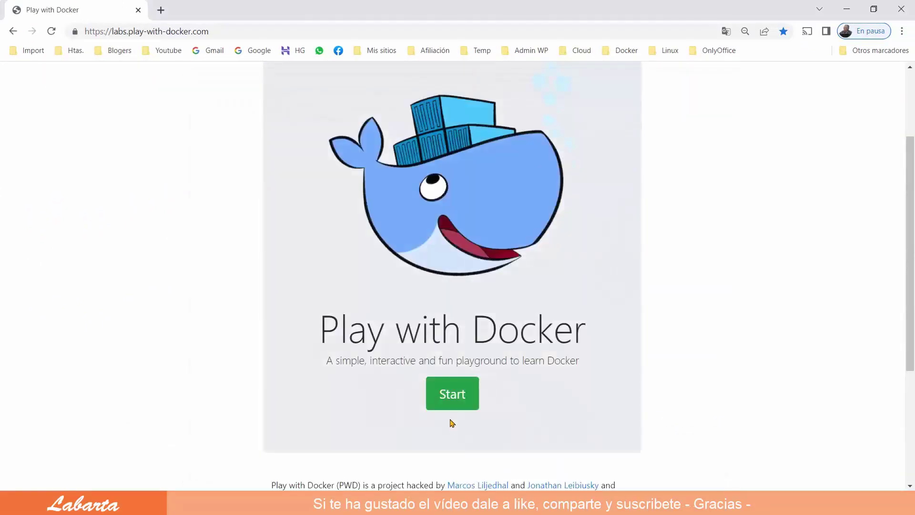
pyautogui.click(451, 395)
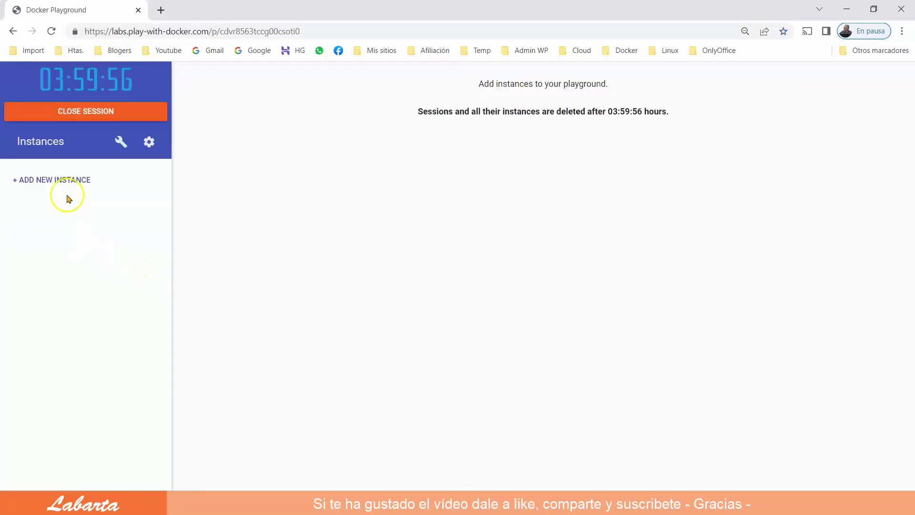
pyautogui.click(62, 181)
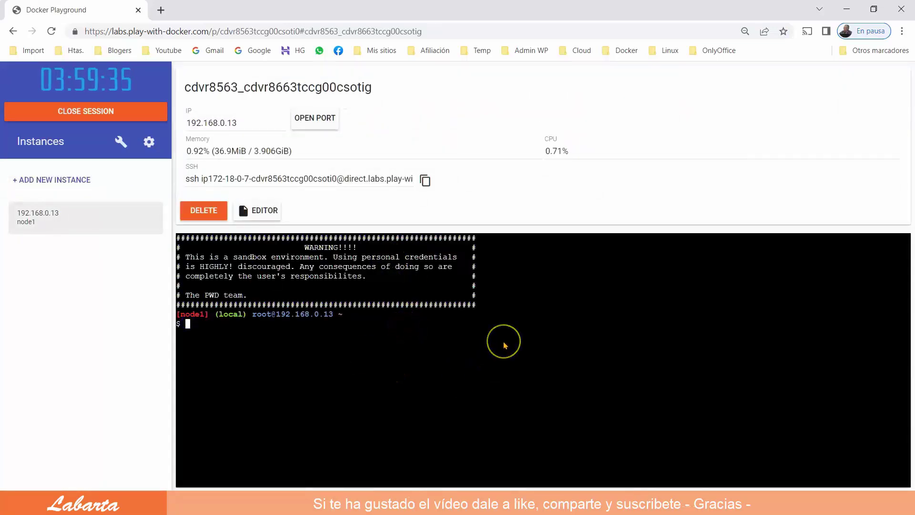
pyautogui.write('git clone')
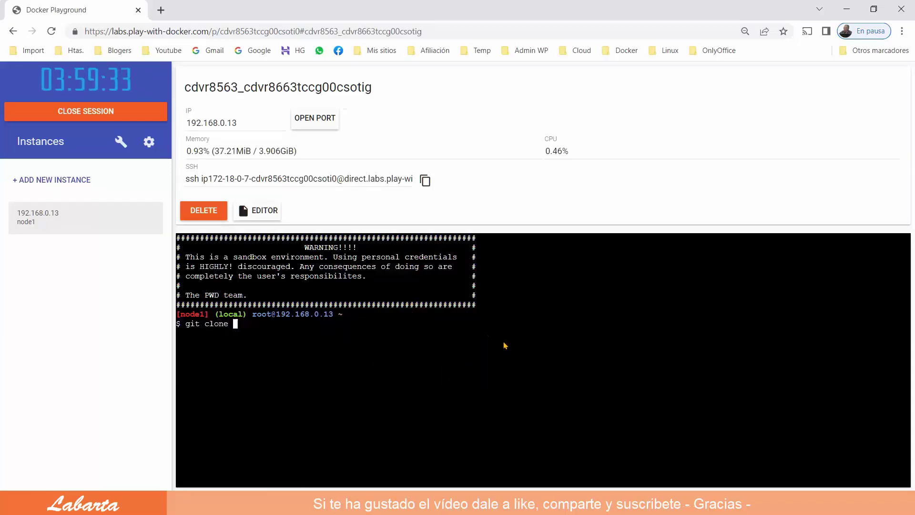
pyautogui.write(' https://gith')
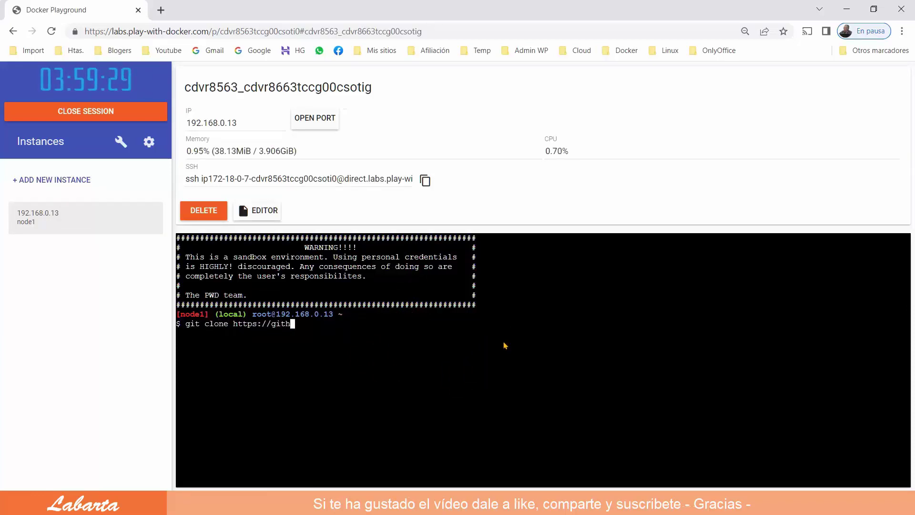
pyautogui.write('ub.com')
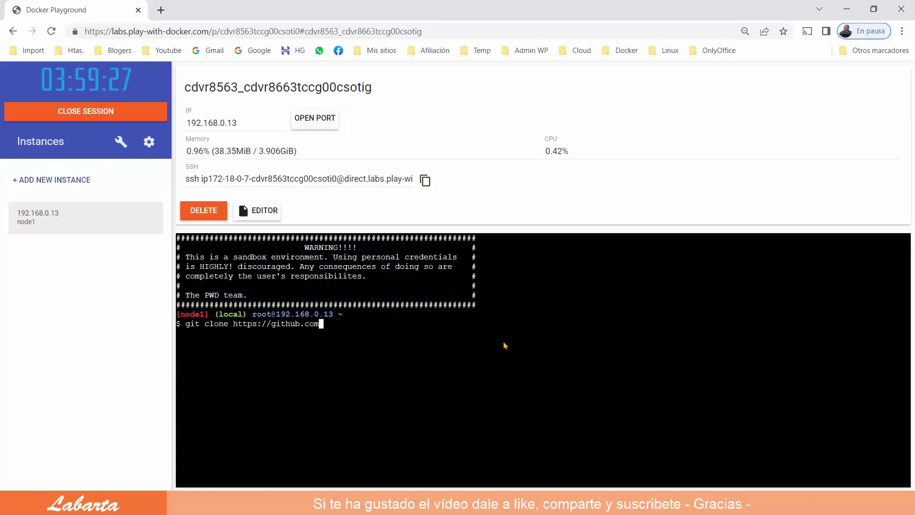
pyautogui.write('/')
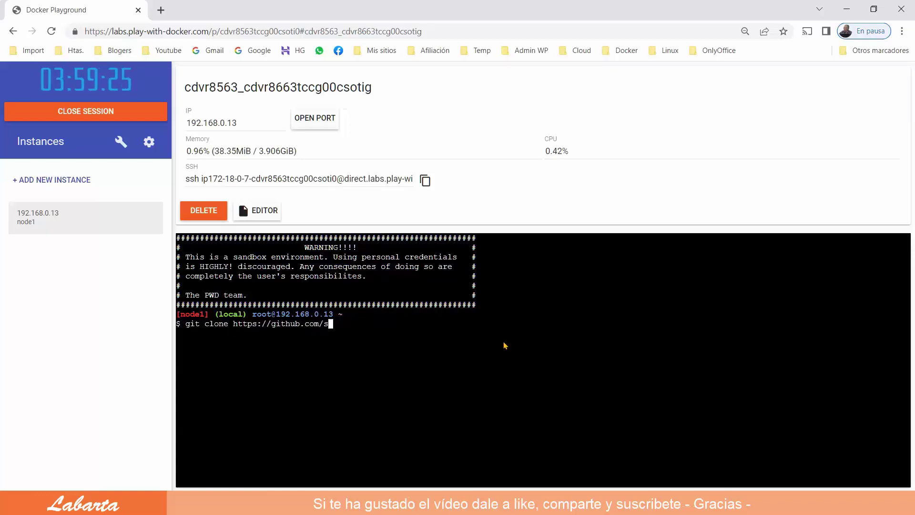
pyautogui.write('snibox/snib')
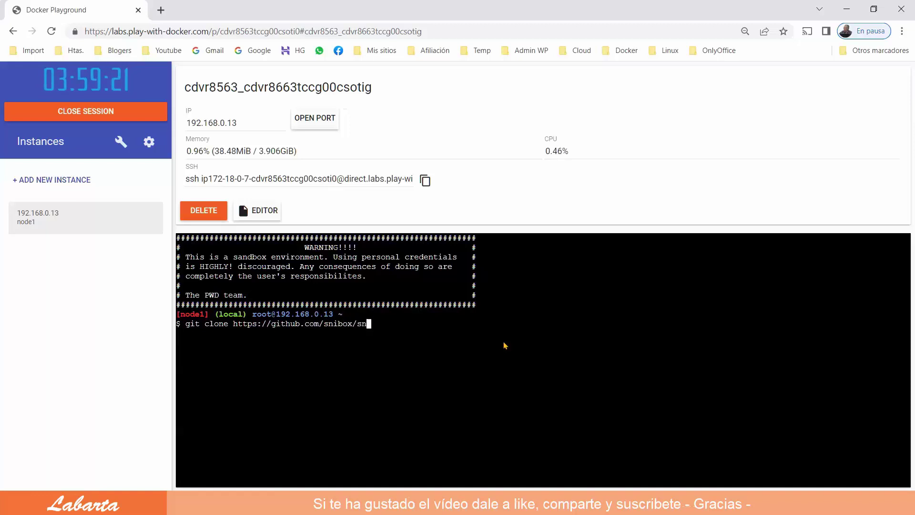
pyautogui.write('ox-docker')
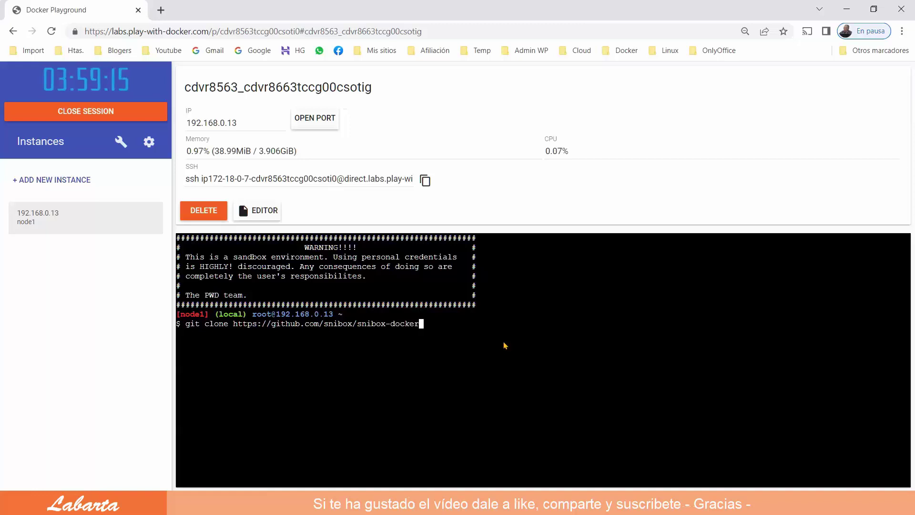
pyautogui.write('.git')
pyautogui.press('Return')
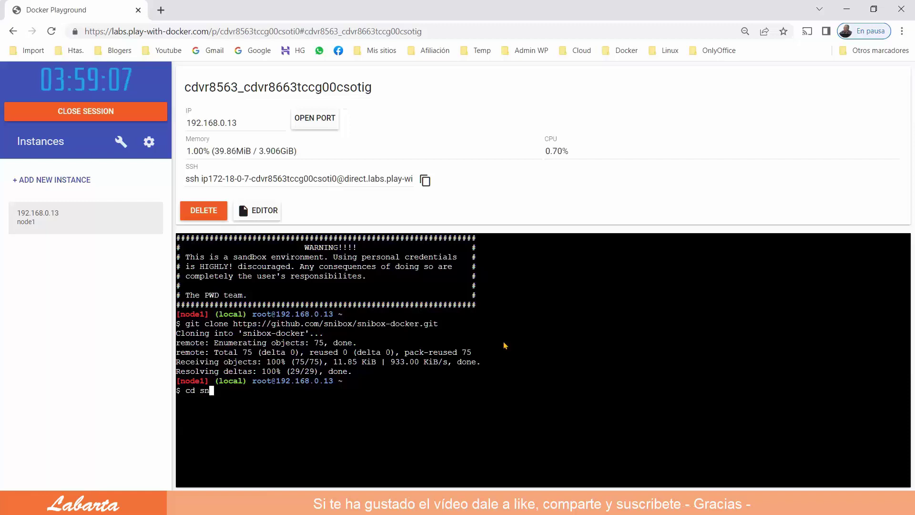
pyautogui.press('Tab')
pyautogui.press('Return')
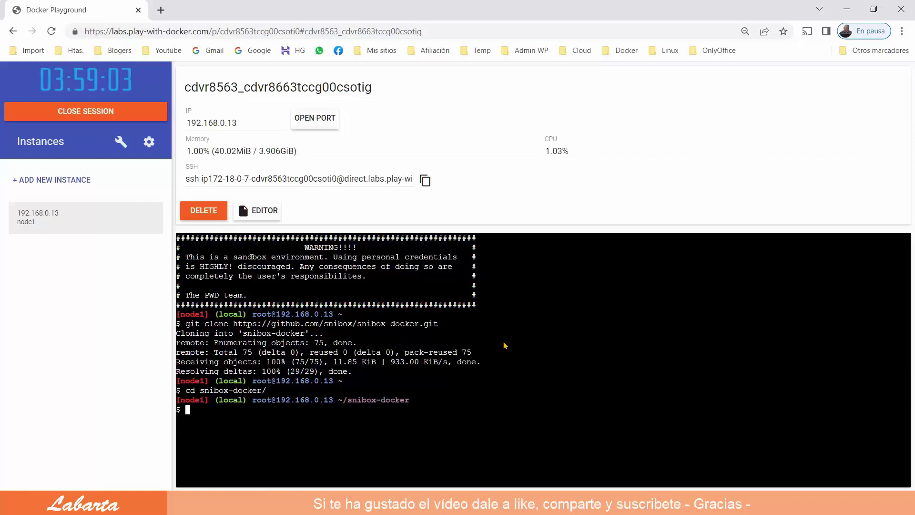
pyautogui.write('./bin')
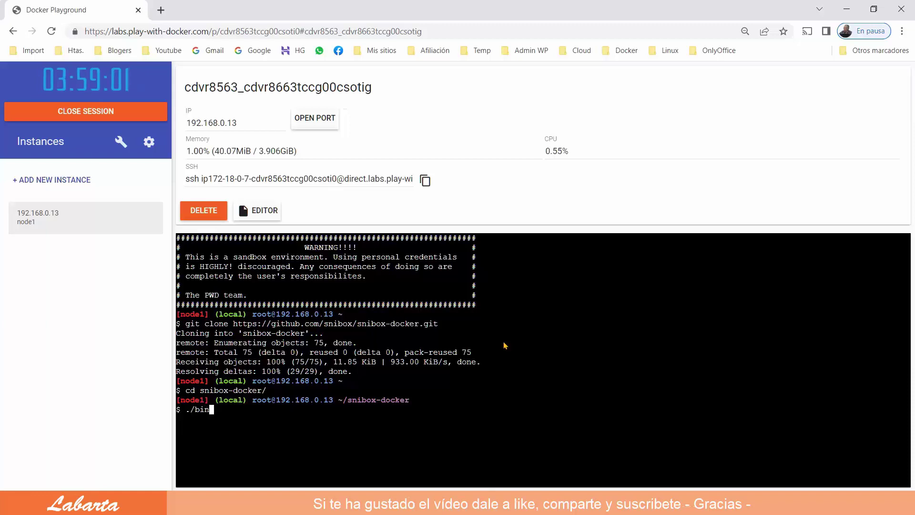
pyautogui.write('/setu')
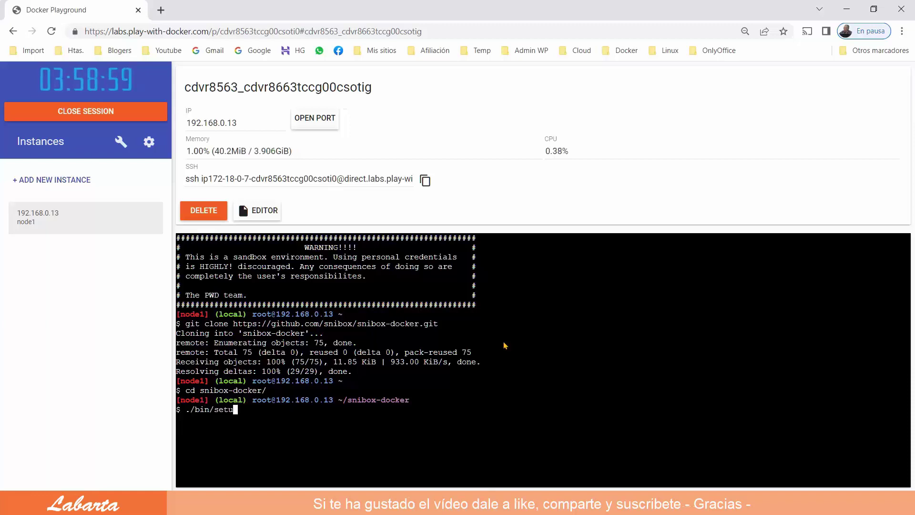
pyautogui.write('p')
# Run ./bin/setup, then ./bin/start, and open the app on port 8000
pyautogui.press('Return')
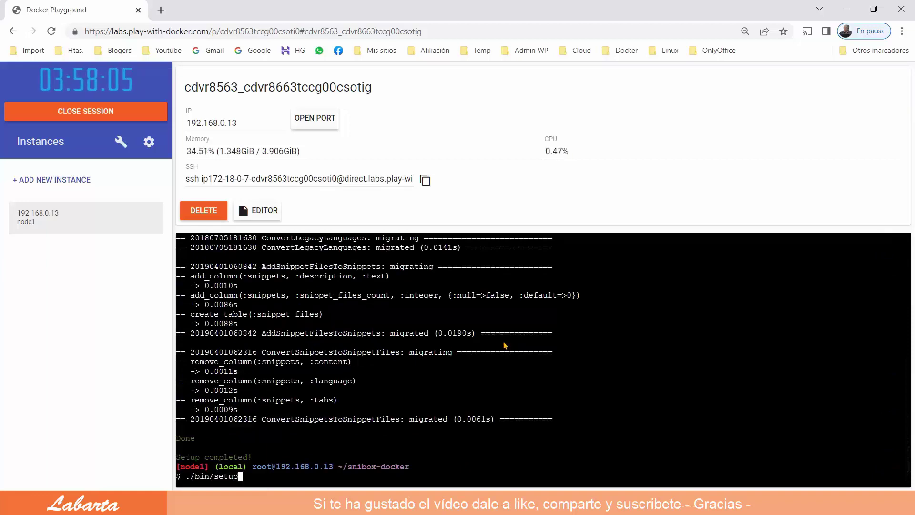
pyautogui.press('Left')
pyautogui.press('Left')
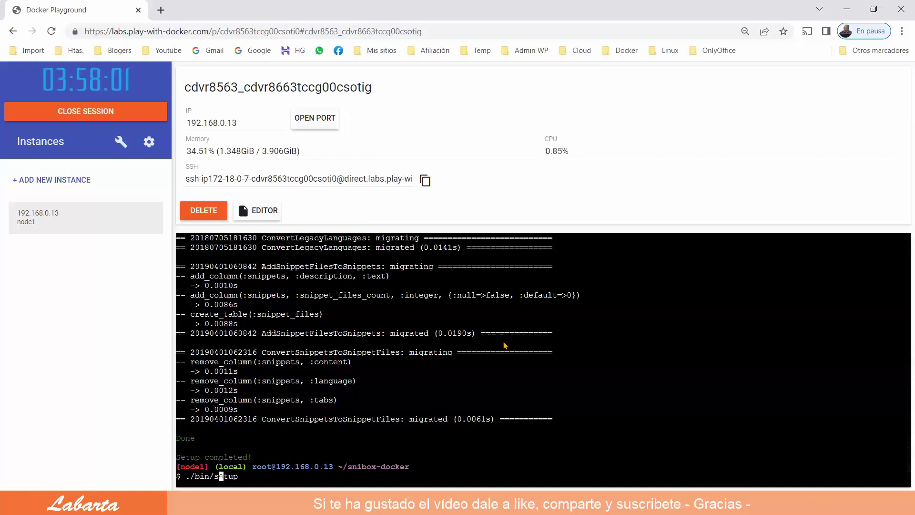
pyautogui.write('ta')
pyautogui.press('Delete')
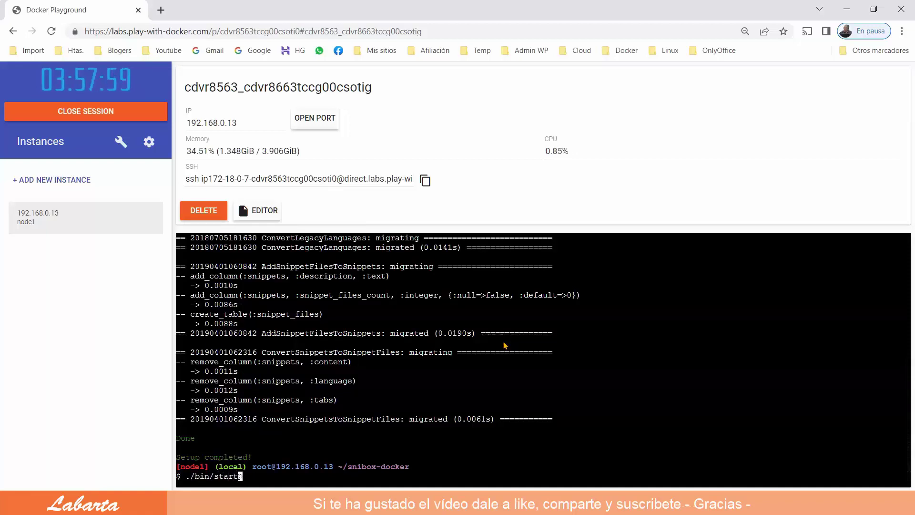
pyautogui.press('Return')
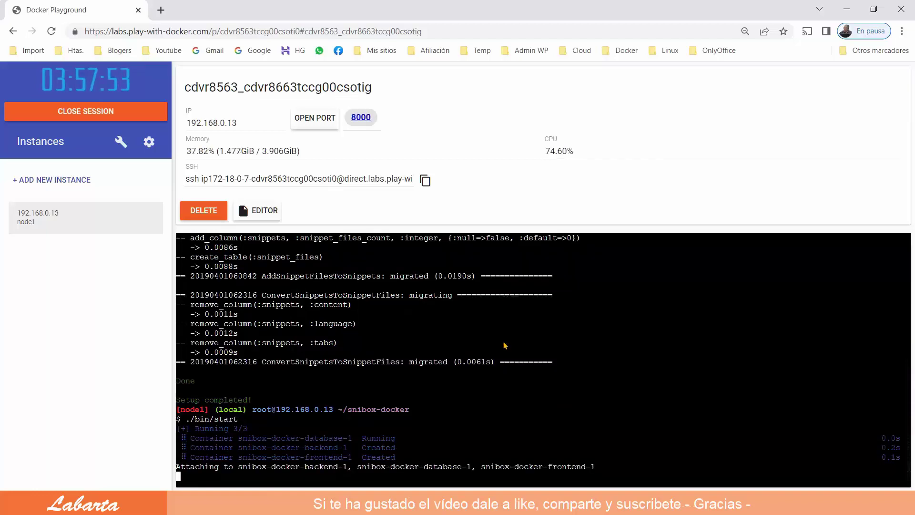
pyautogui.click(361, 117)
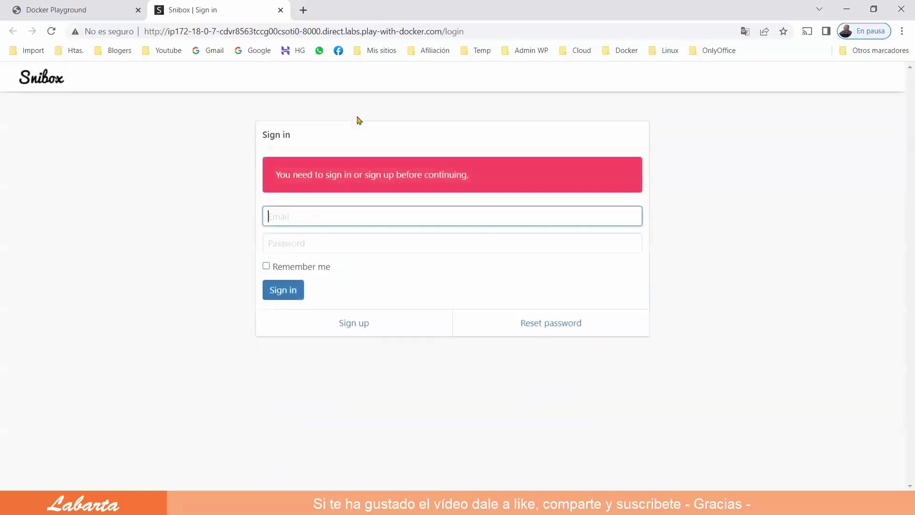
# Register the admin account with an e-mail, a password and its confirmation on node1's Snibox
pyautogui.click(373, 325)
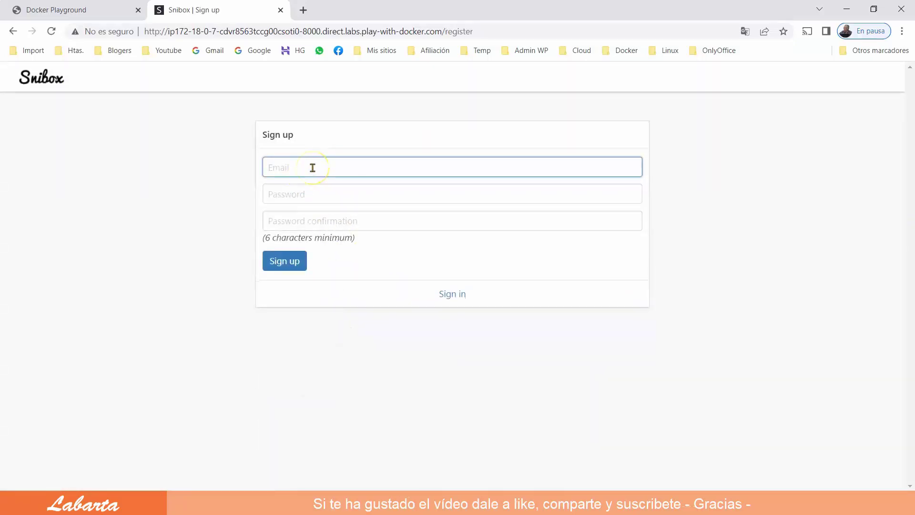
pyautogui.write('a')
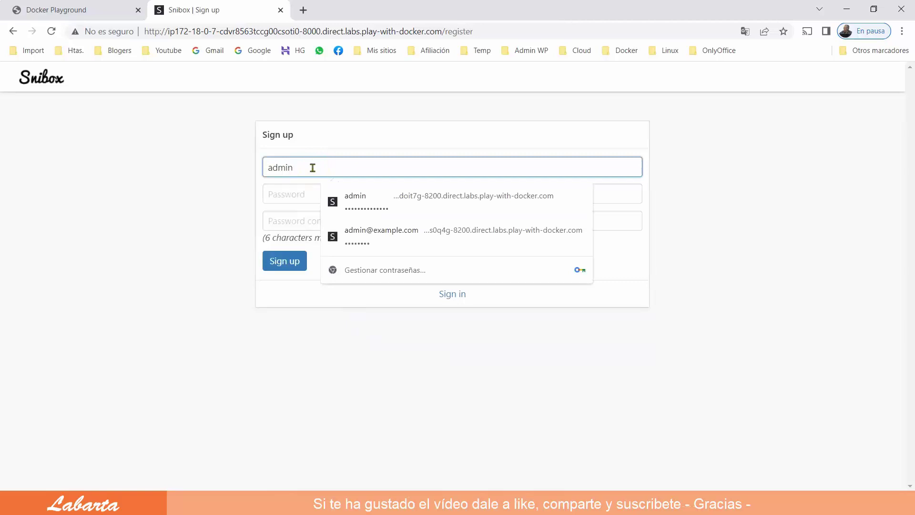
pyautogui.write('dmin@examp')
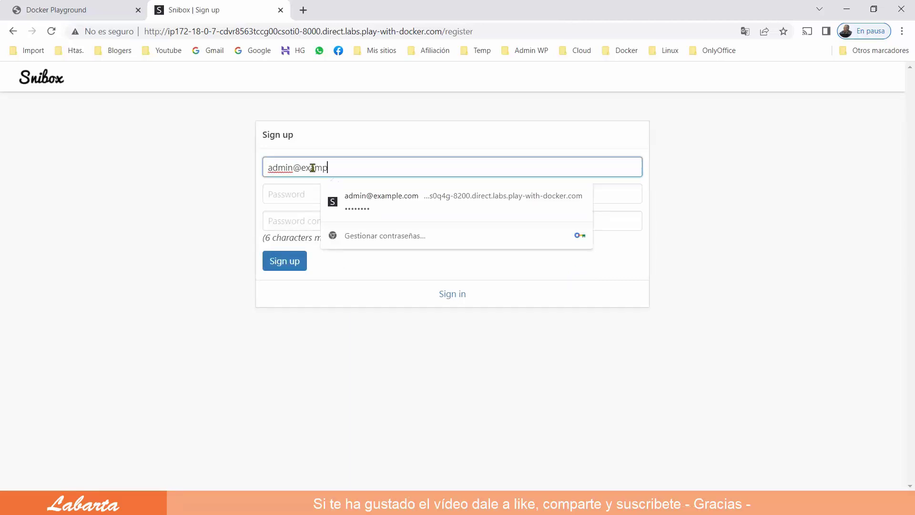
pyautogui.write('le.com')
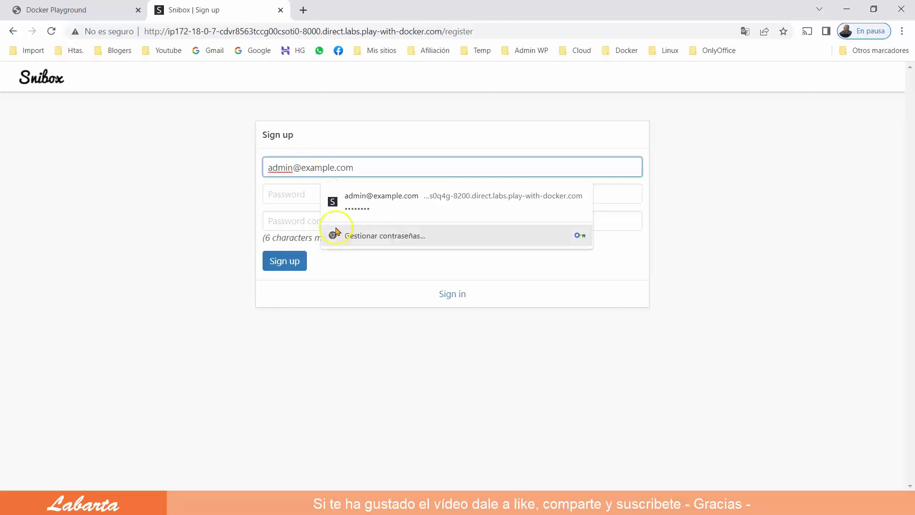
pyautogui.click(293, 196)
pyautogui.write('pa')
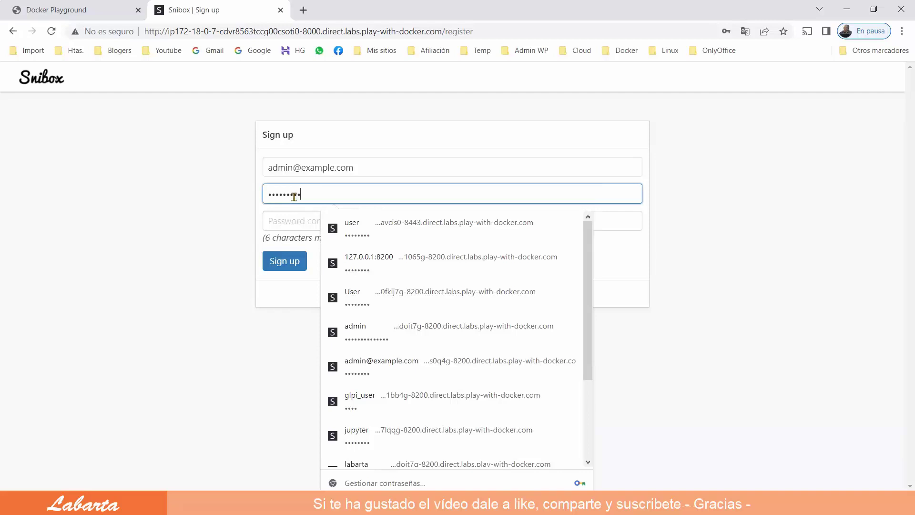
pyautogui.click(279, 221)
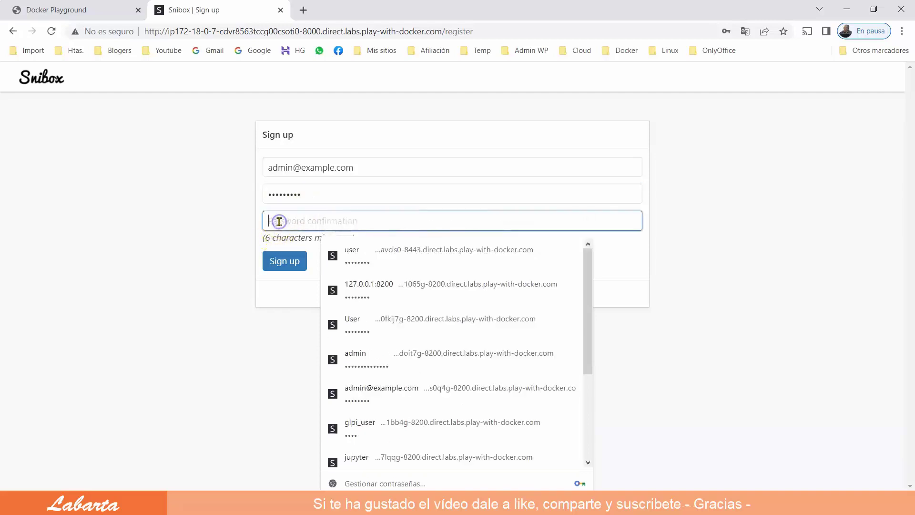
pyautogui.write('pass')
pyautogui.click(197, 390)
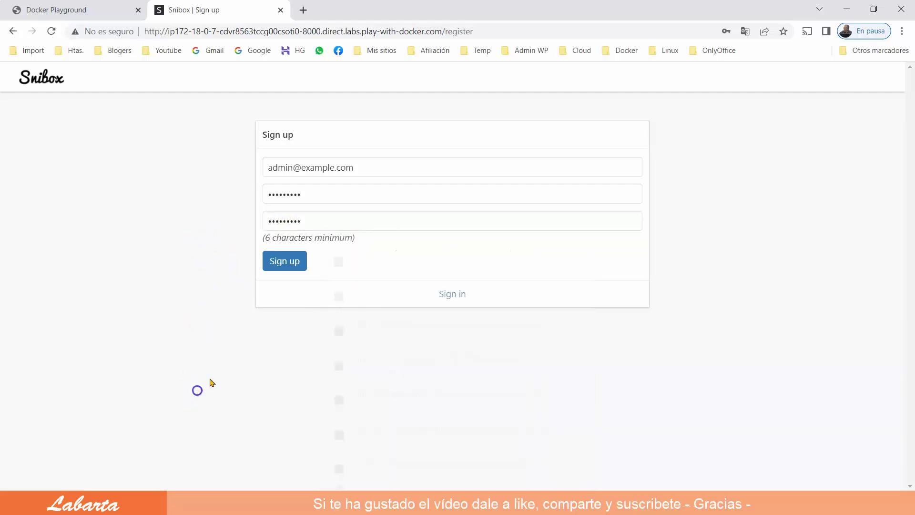
pyautogui.click(283, 266)
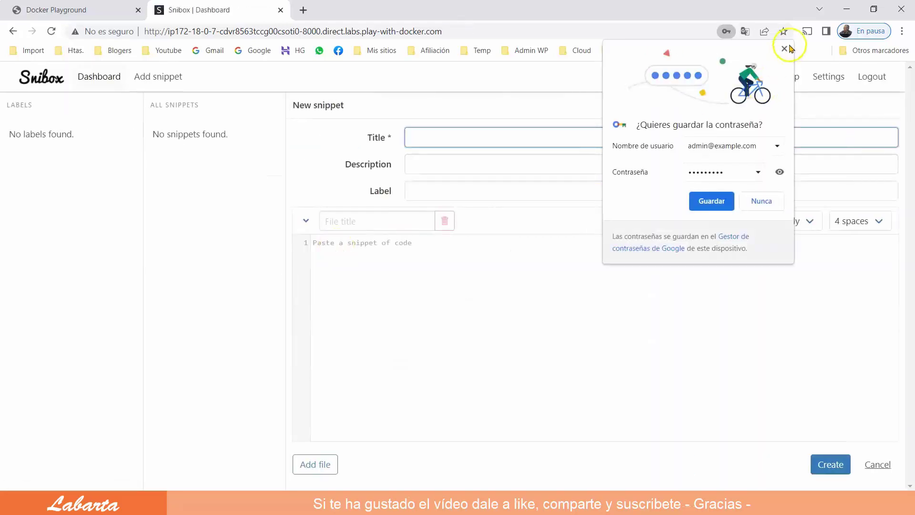
# Dismiss Chrome's save-password offer and log out of Snibox
pyautogui.click(784, 49)
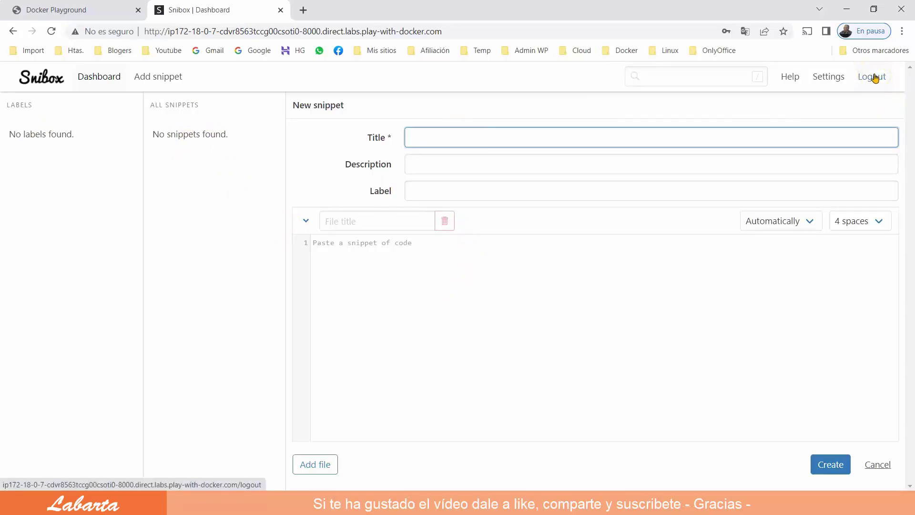
pyautogui.click(875, 78)
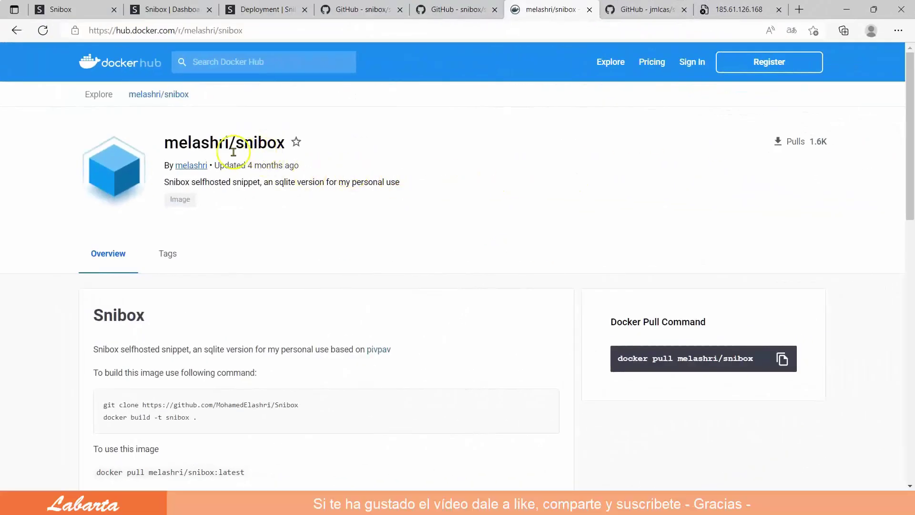
# Select the melashri/snibox image name and its docker run example publishing port 4500:3000
pyautogui.moveTo(285, 143); pyautogui.dragTo(163, 144)
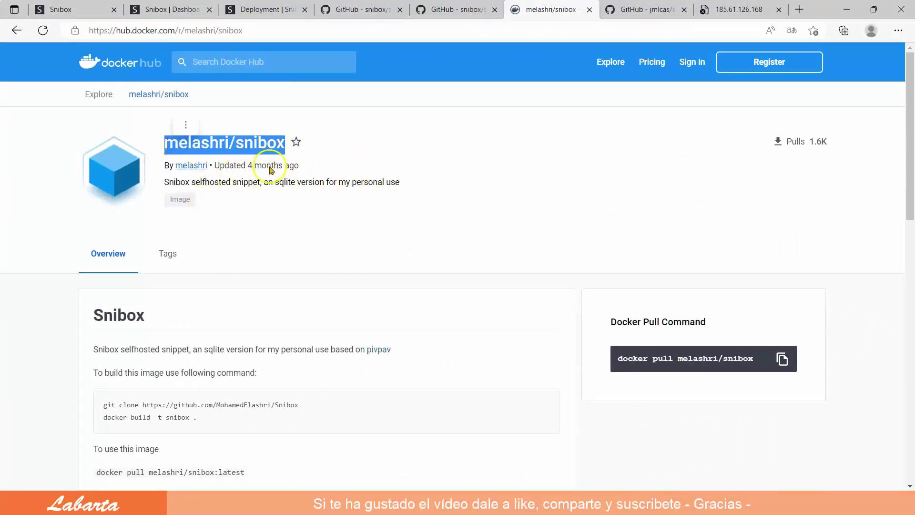
pyautogui.scroll(-3, 374, 210)
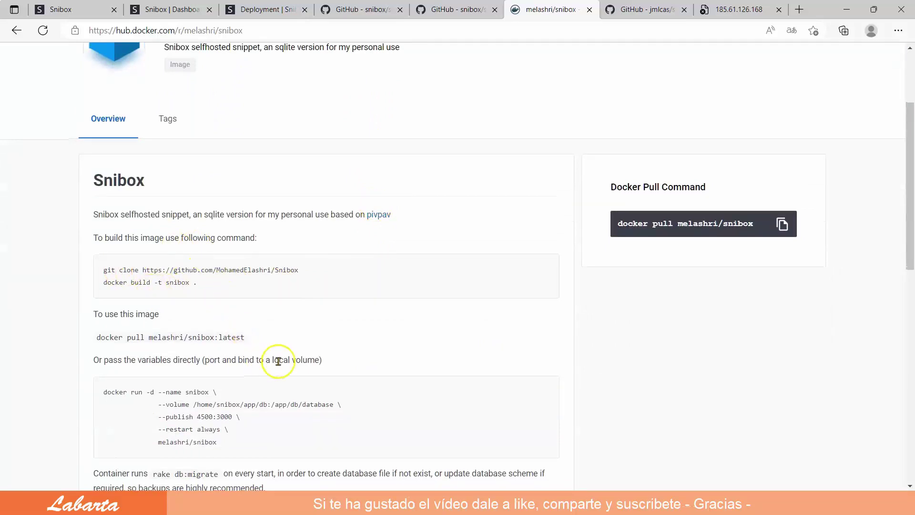
pyautogui.scroll(-3, 307, 433)
pyautogui.click(213, 309)
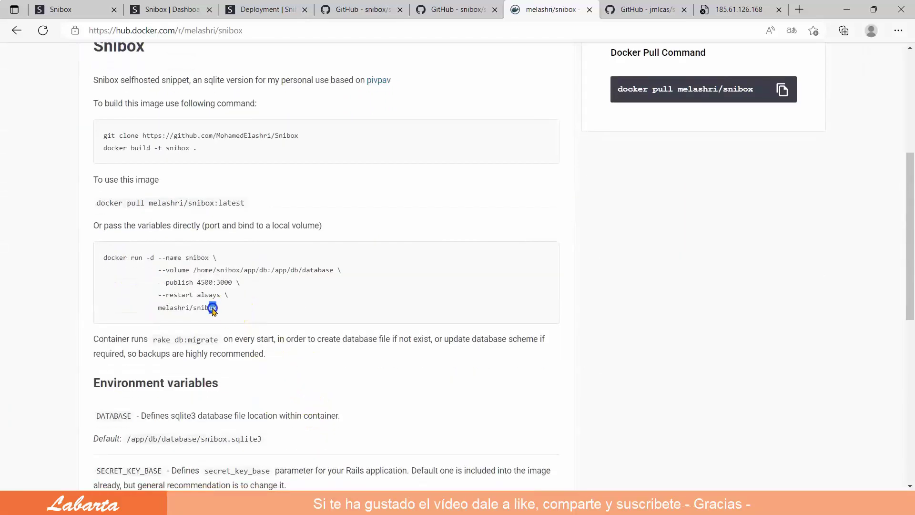
pyautogui.moveTo(213, 309); pyautogui.dragTo(102, 261)
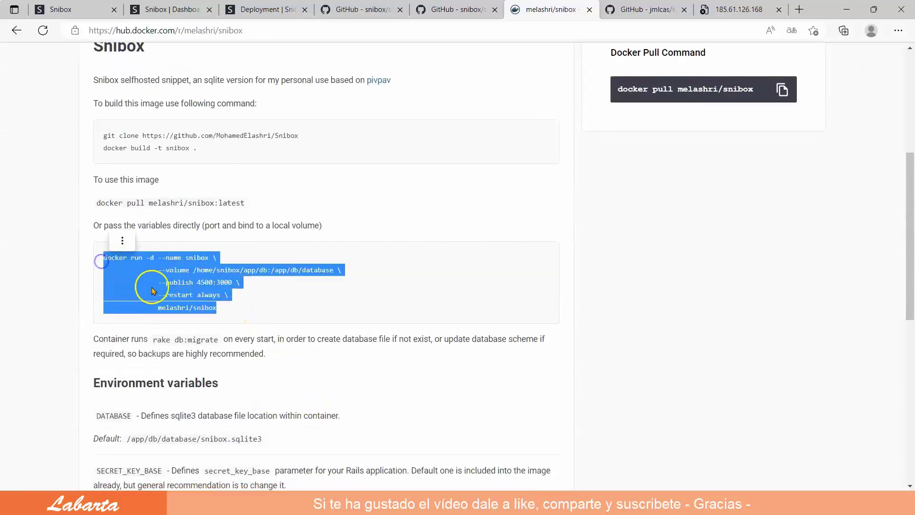
# Finish reviewing the Docker Hub page and switch to the jmlcas/snibox GitHub repository
pyautogui.click(322, 295)
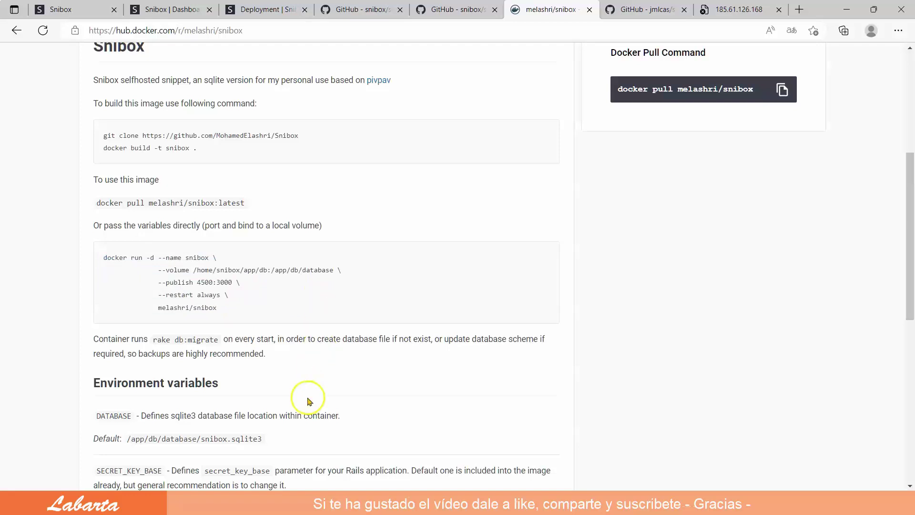
pyautogui.scroll(-2, 306, 419)
pyautogui.scroll(-2, 306, 419)
pyautogui.scroll(7, 307, 419)
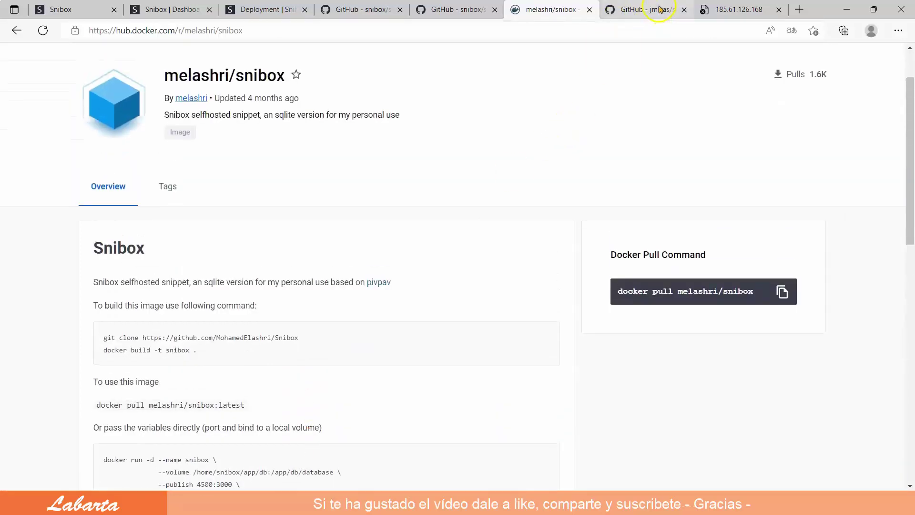
pyautogui.click(659, 11)
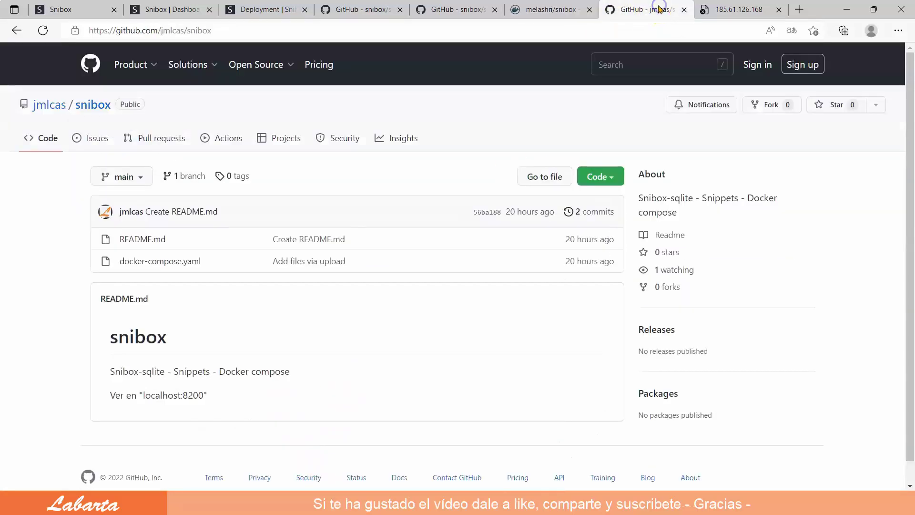
# Open docker-compose.yaml and check its 8200:3000 port mapping
pyautogui.click(180, 262)
pyautogui.scroll(-2, 372, 322)
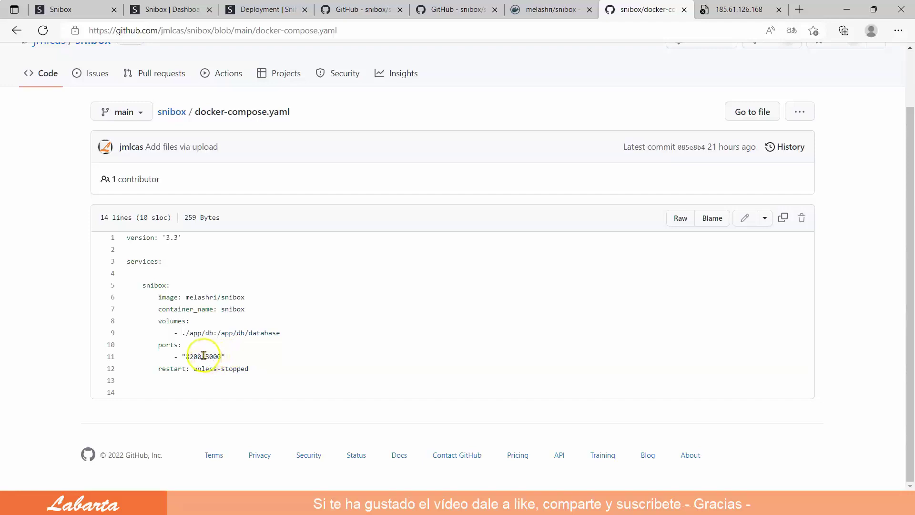
pyautogui.moveTo(202, 357); pyautogui.dragTo(193, 355)
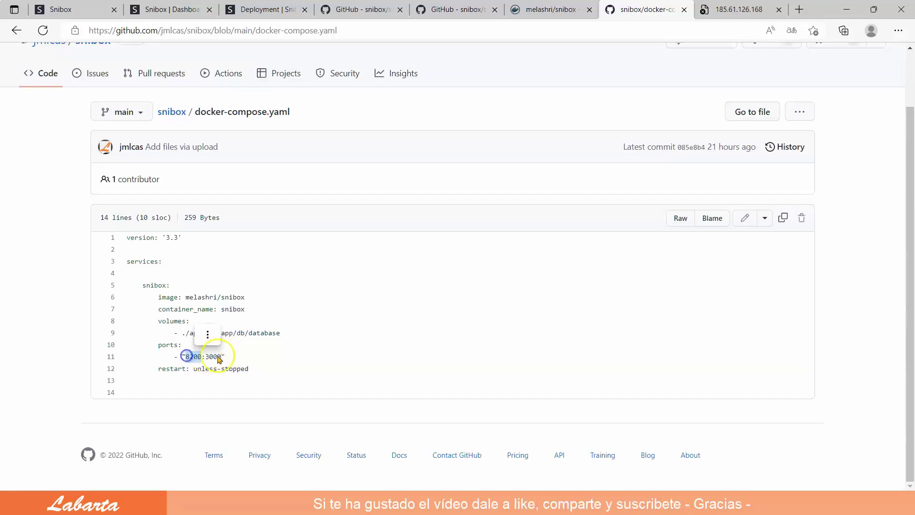
pyautogui.click(264, 355)
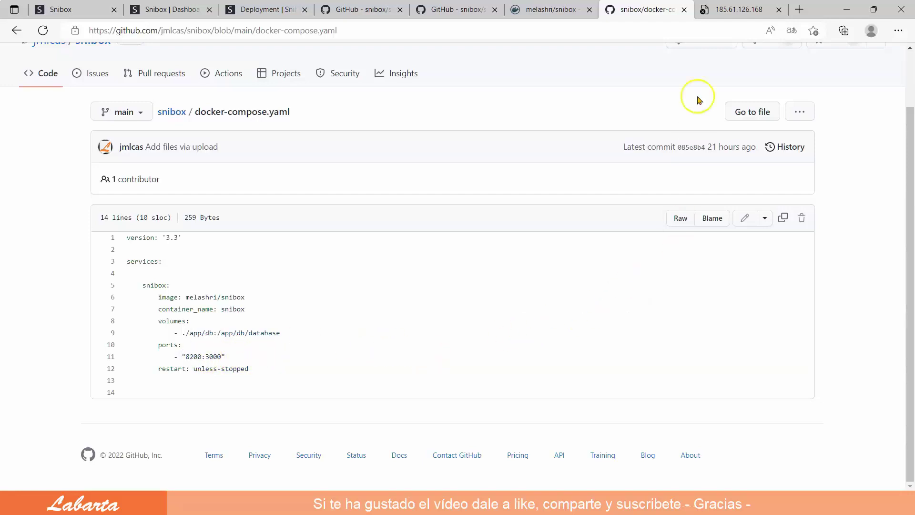
# Return to the jmlcas/snibox repository home and copy its URL from the address bar
pyautogui.click(164, 111)
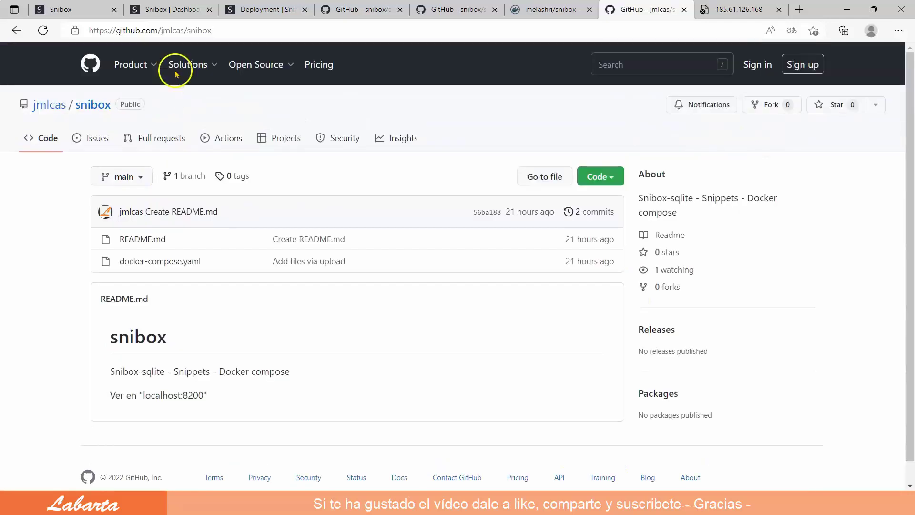
pyautogui.moveTo(230, 28); pyautogui.dragTo(92, 30)
pyautogui.hotkey('ctrl', 'c')
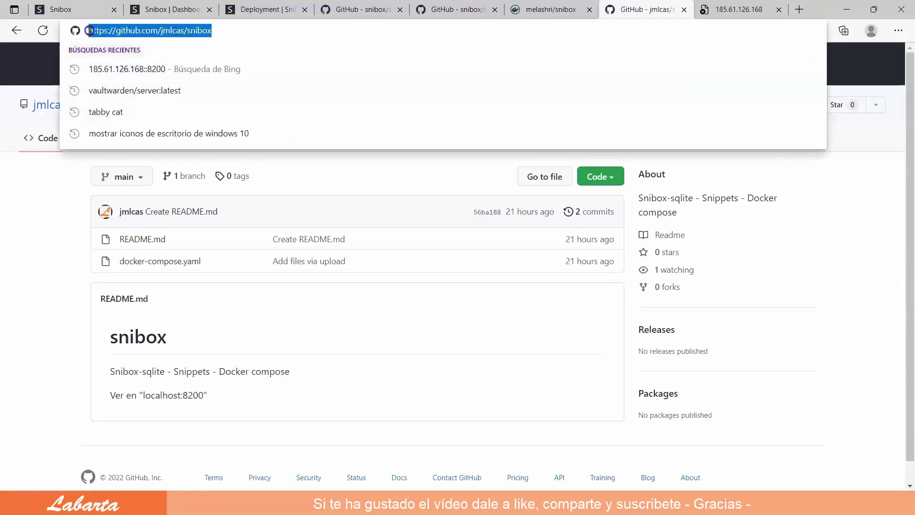
pyautogui.rightClick(122, 30)
pyautogui.click(168, 144)
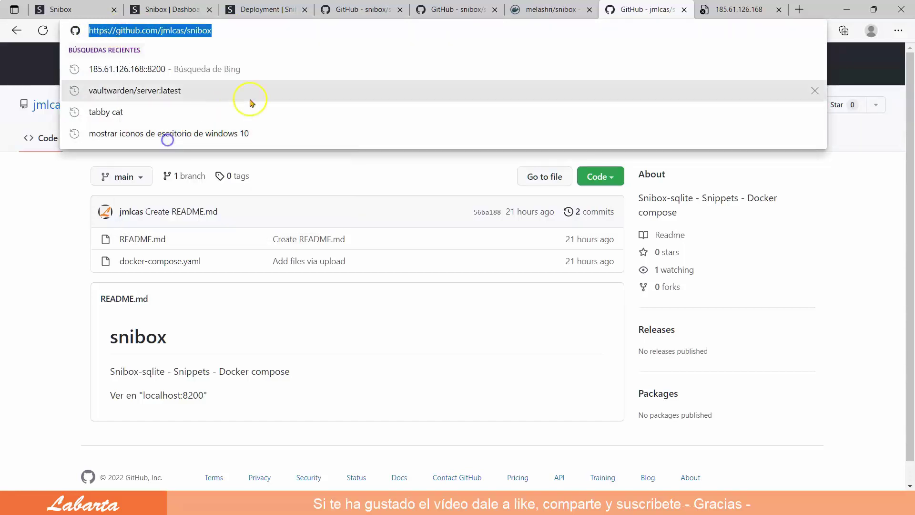
pyautogui.click(855, 255)
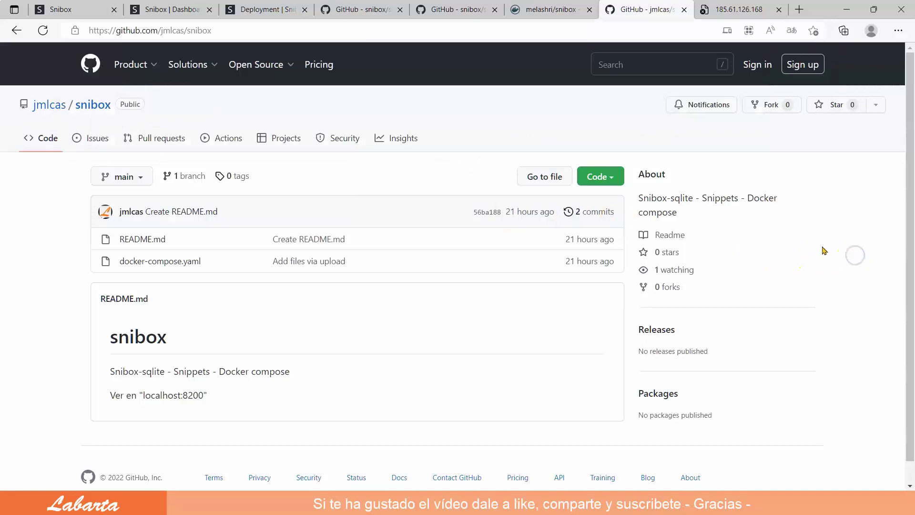
# In the server terminal, git clone the copied jmlcas/snibox repository URL
pyautogui.click(627, 41)
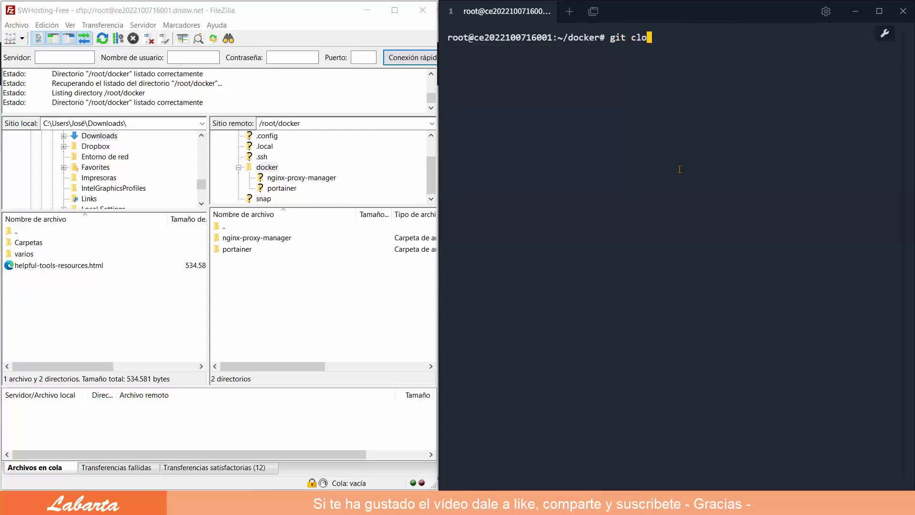
pyautogui.rightClick(666, 35)
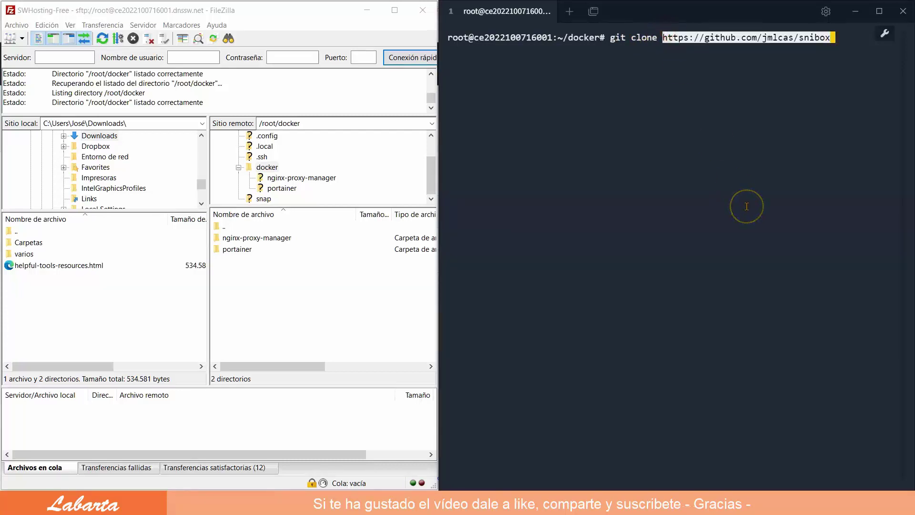
pyautogui.press('Return')
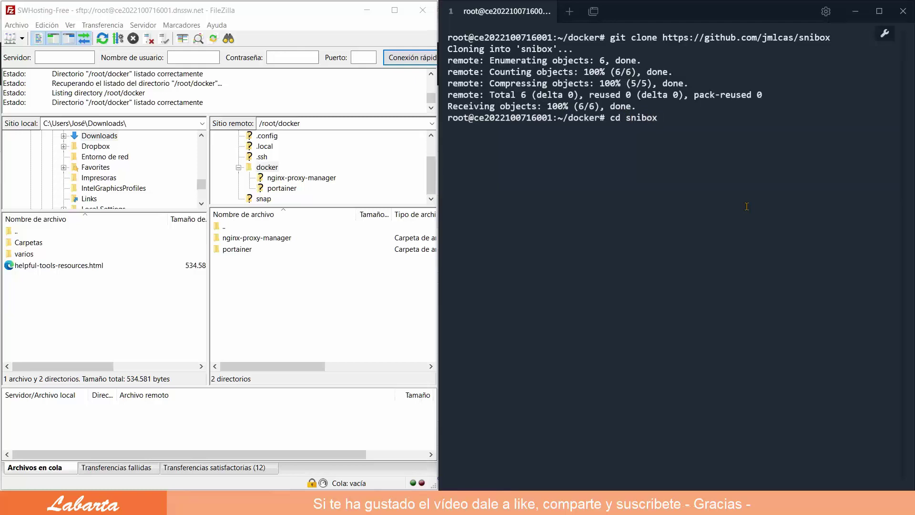
# Enter the snibox folder, list its files, and type docker compose up -d
pyautogui.press('Return')
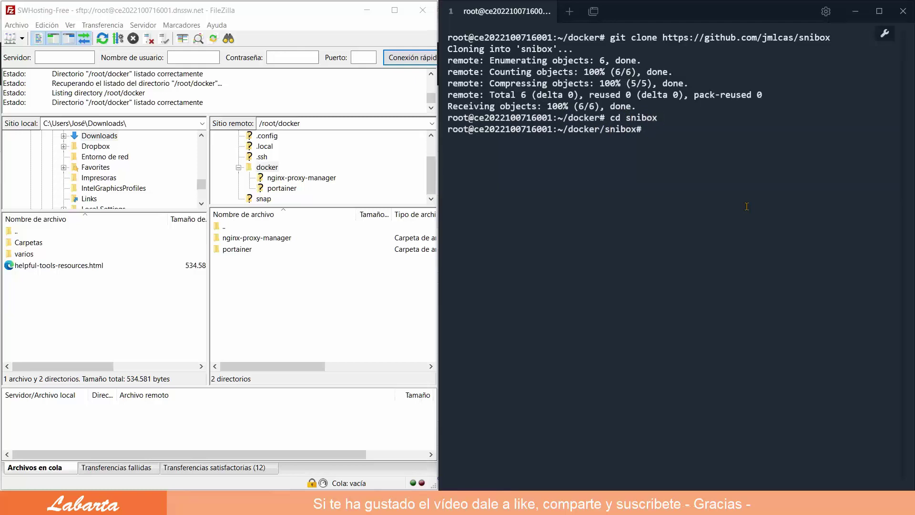
pyautogui.write('ls')
pyautogui.press('Return')
pyautogui.write('d')
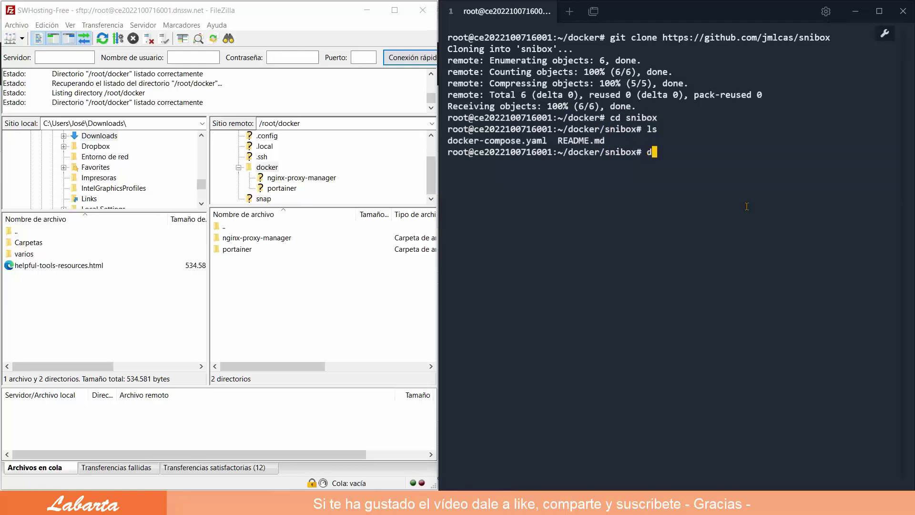
pyautogui.write('ocker compose up')
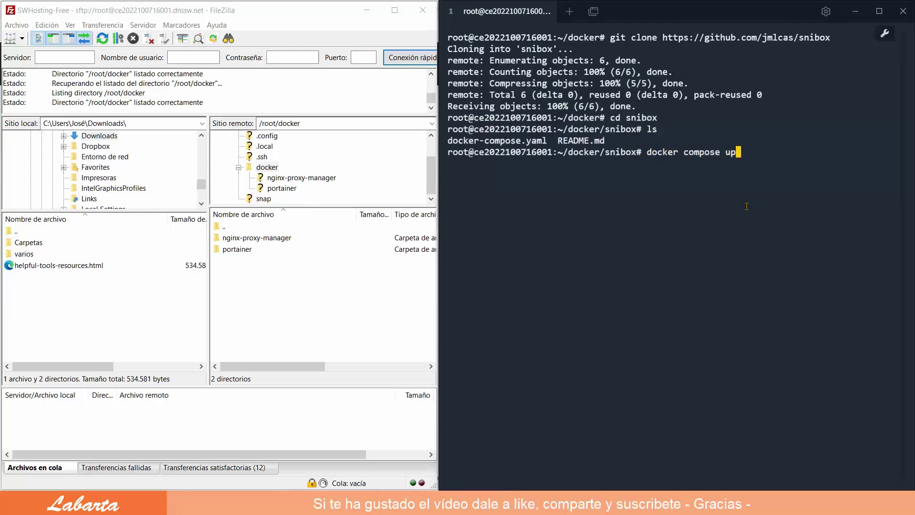
pyautogui.write(' -d')
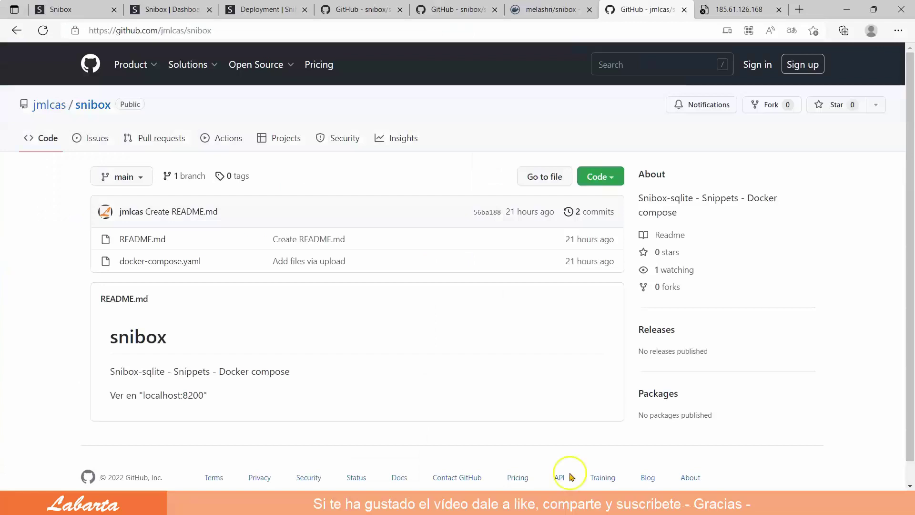
# Sign up an admin account on the 185.61.126.168 Snibox site with email and password, declining Edge's password save
pyautogui.click(739, 9)
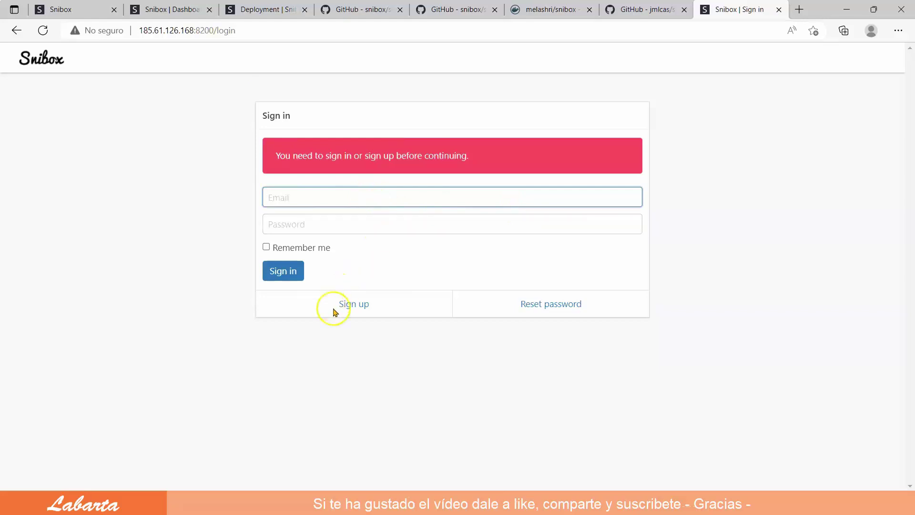
pyautogui.click(354, 304)
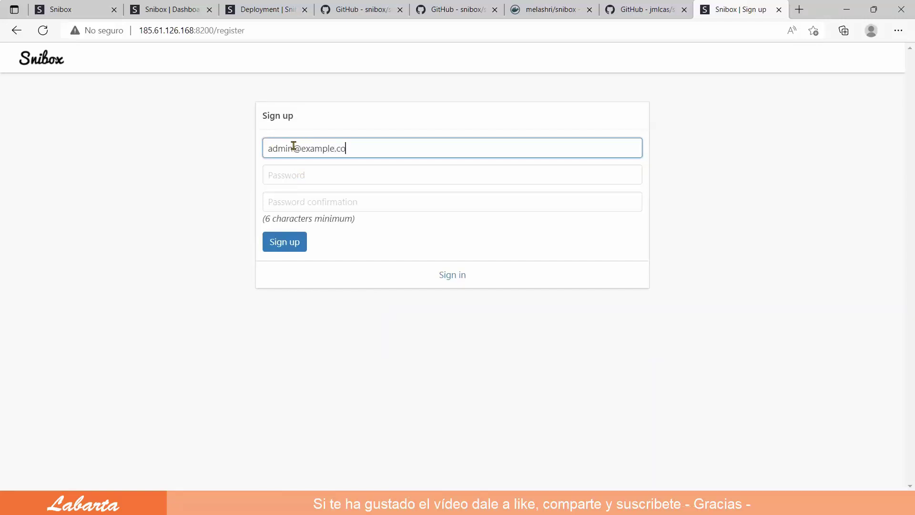
pyautogui.click(294, 174)
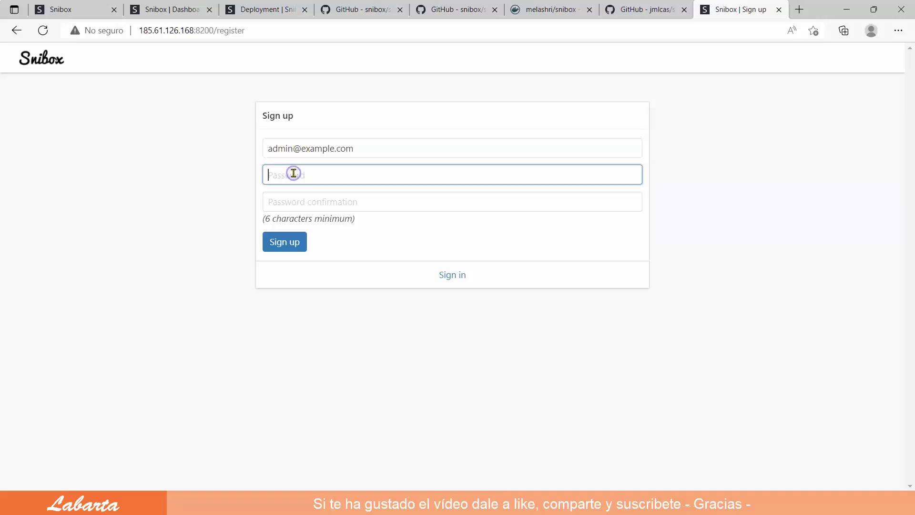
pyautogui.write('a')
pyautogui.click(284, 205)
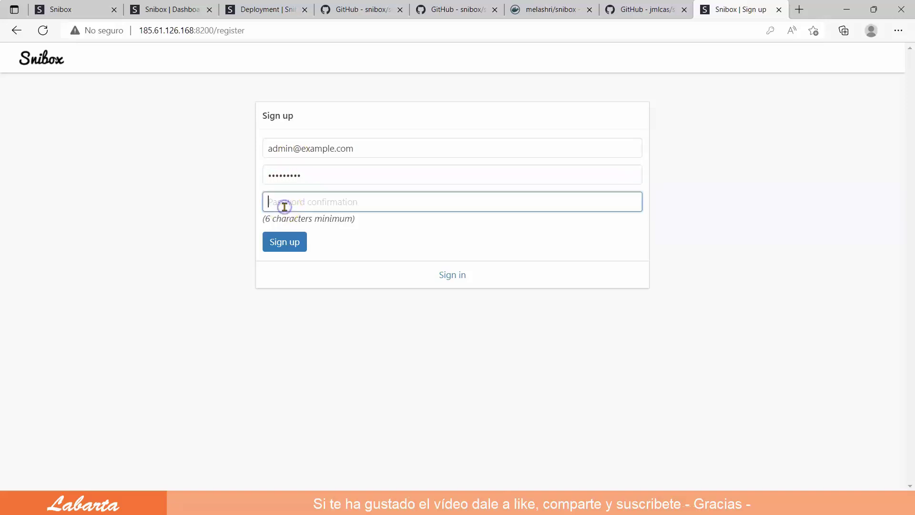
pyautogui.write('a')
pyautogui.click(288, 242)
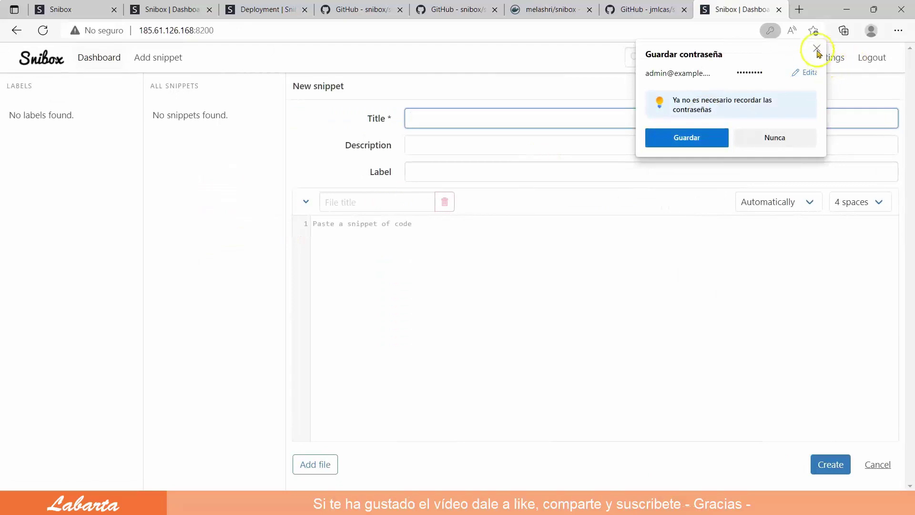
pyautogui.click(817, 48)
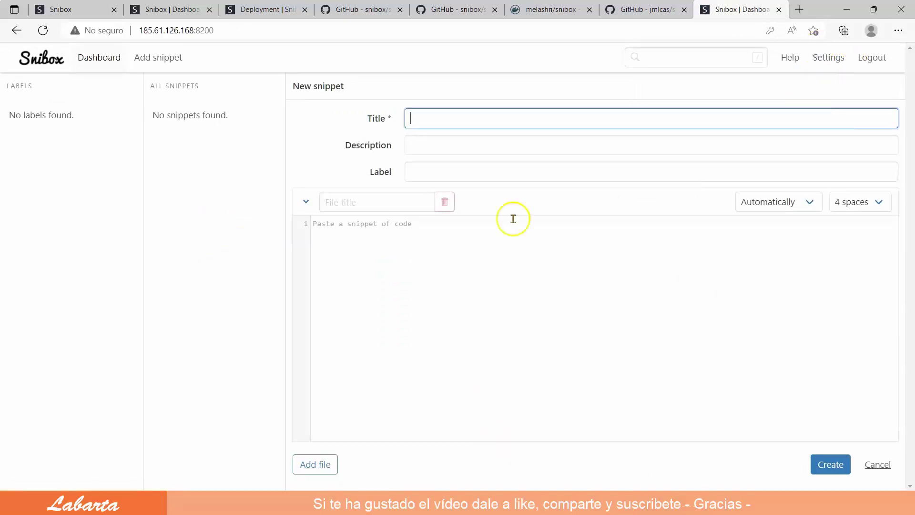
# Fill in the snippet title Redirección, description Redirección HTML, and label HTML
pyautogui.click(414, 118)
pyautogui.click(424, 142)
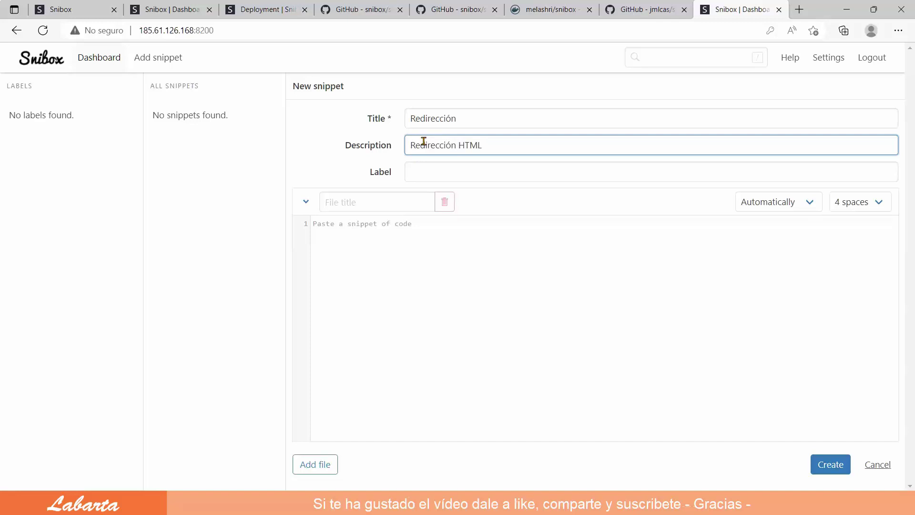
pyautogui.click(434, 166)
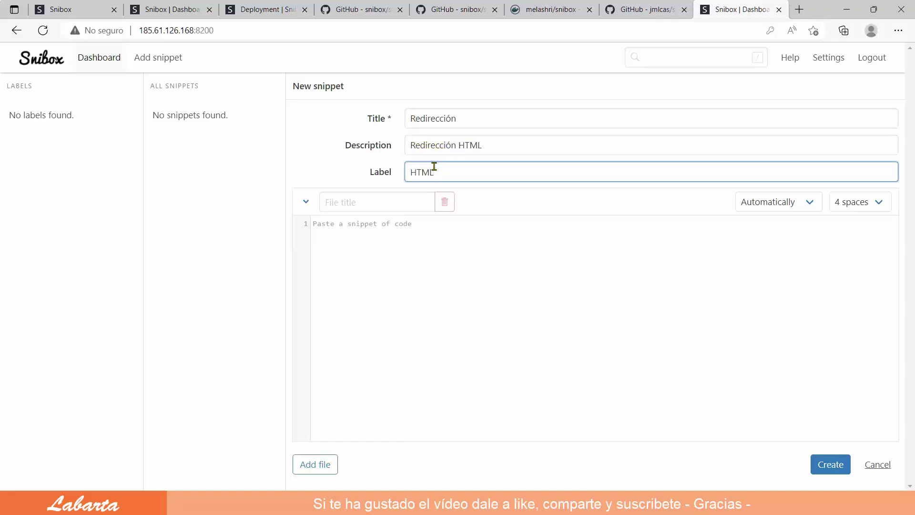
pyautogui.write('HTML')
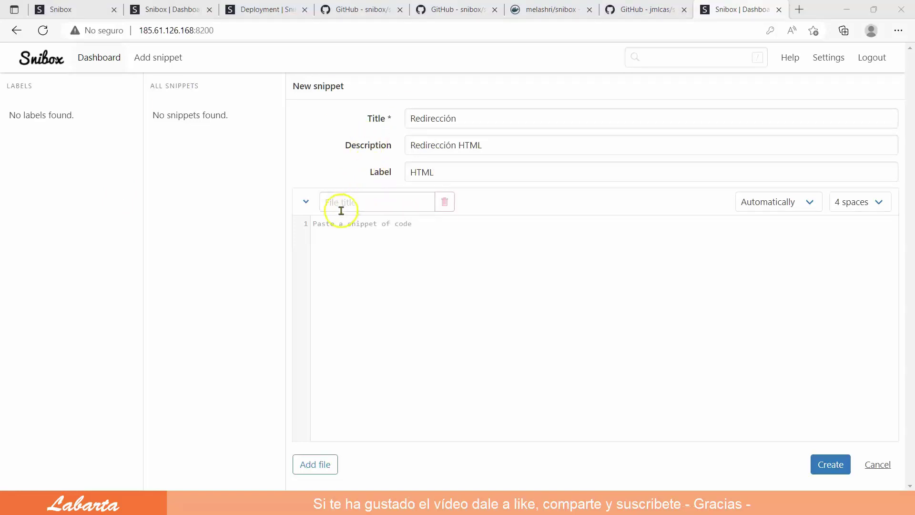
# Paste the HTML redirect code, name the file Redirección, and create the snippet
pyautogui.click(331, 224)
pyautogui.rightClick(331, 224)
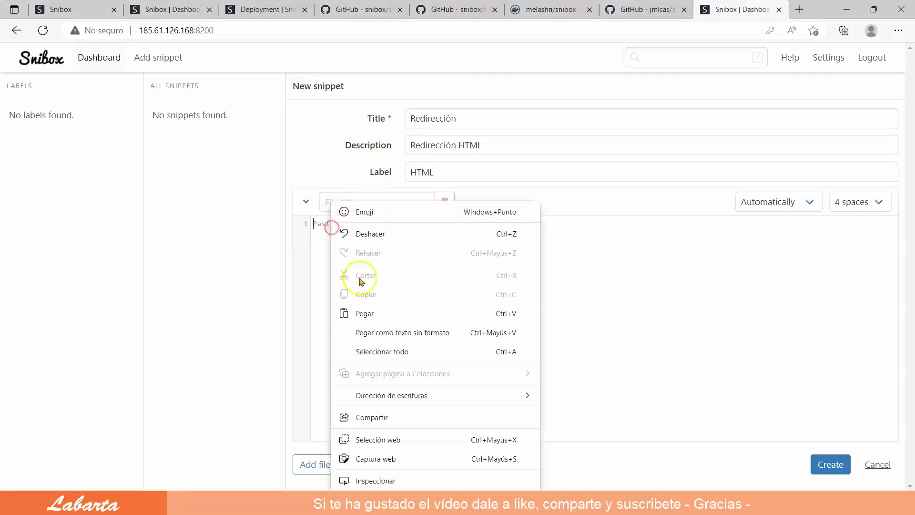
pyautogui.click(375, 313)
pyautogui.scroll(2, 402, 257)
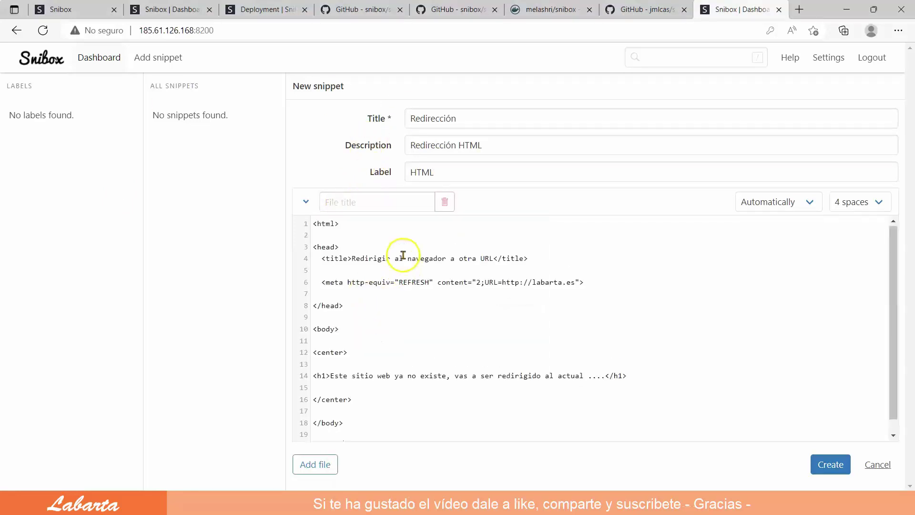
pyautogui.click(342, 202)
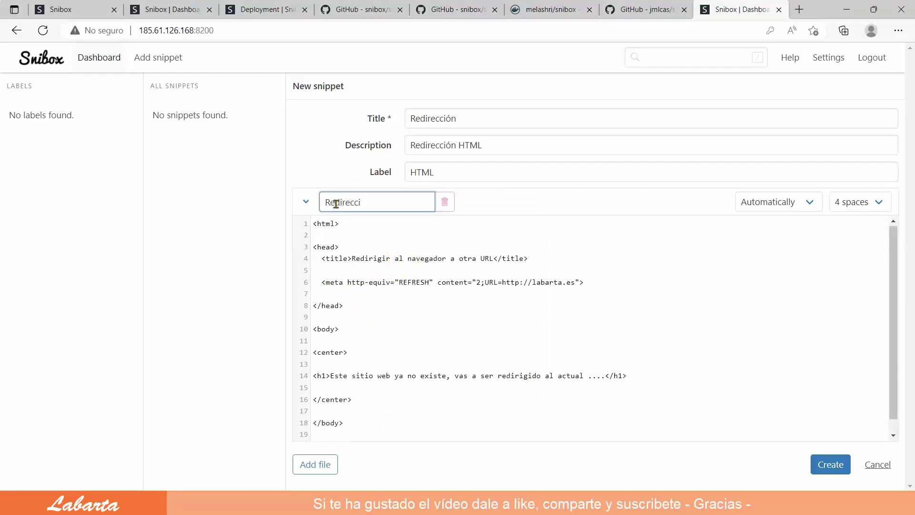
pyautogui.write('Redirección')
pyautogui.scroll(-1, 742, 272)
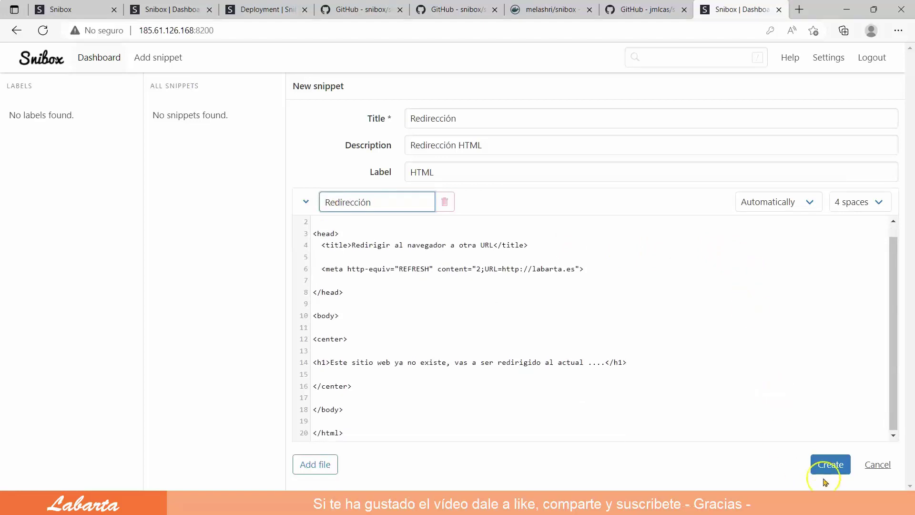
pyautogui.click(835, 465)
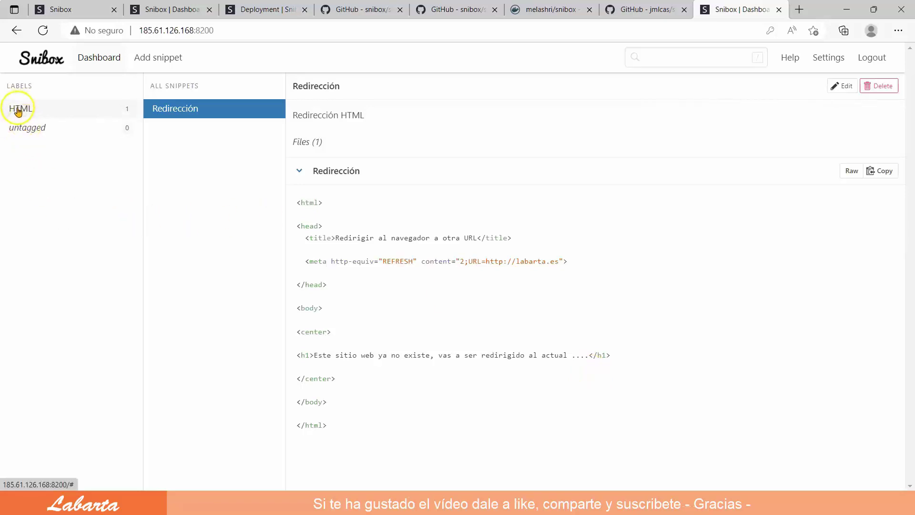
# Browse the untagged and HTML labels, view the Redirección snippet, then start a new snippet
pyautogui.click(33, 130)
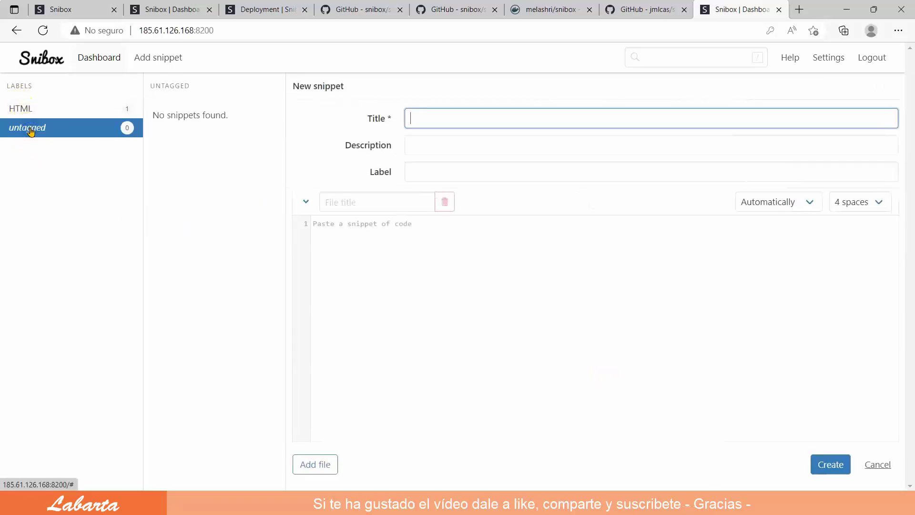
pyautogui.click(20, 109)
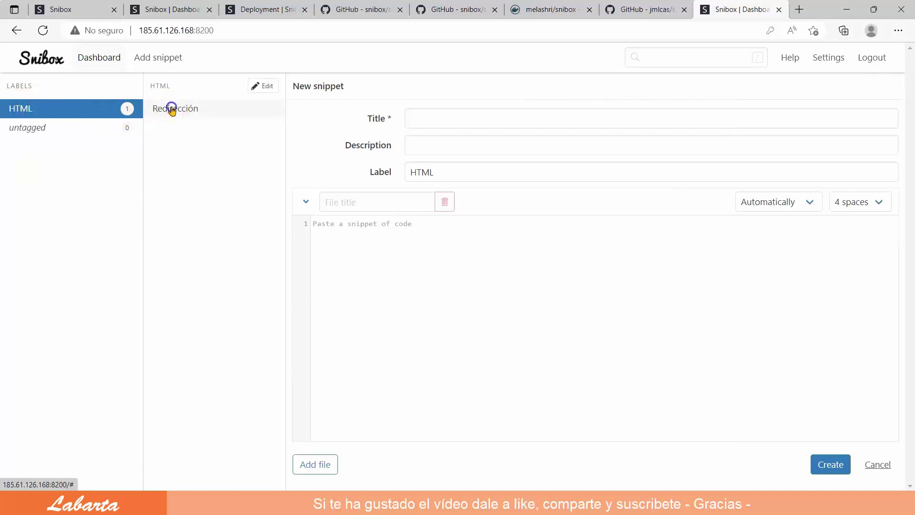
pyautogui.click(172, 111)
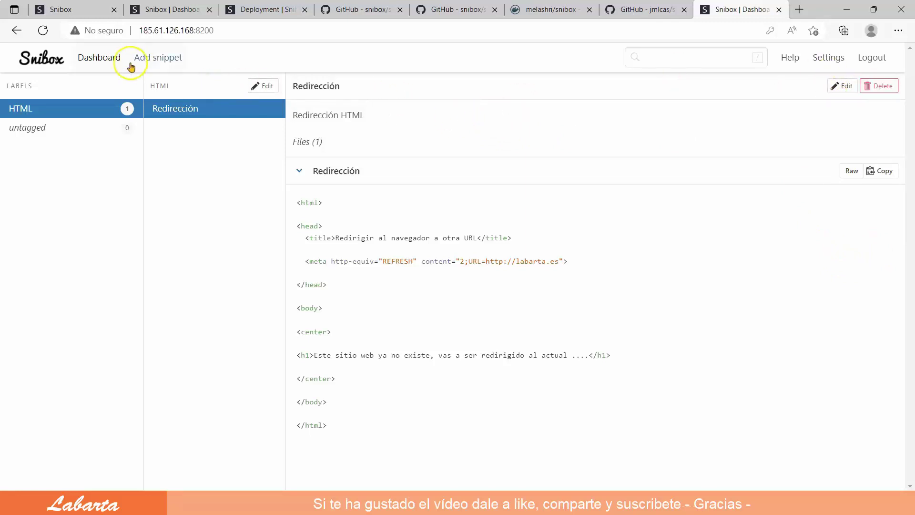
pyautogui.click(160, 58)
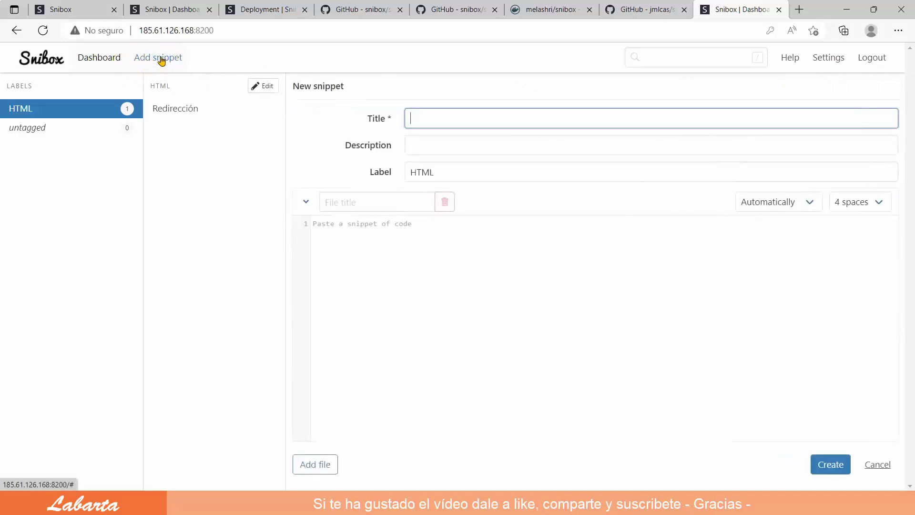
pyautogui.click(101, 57)
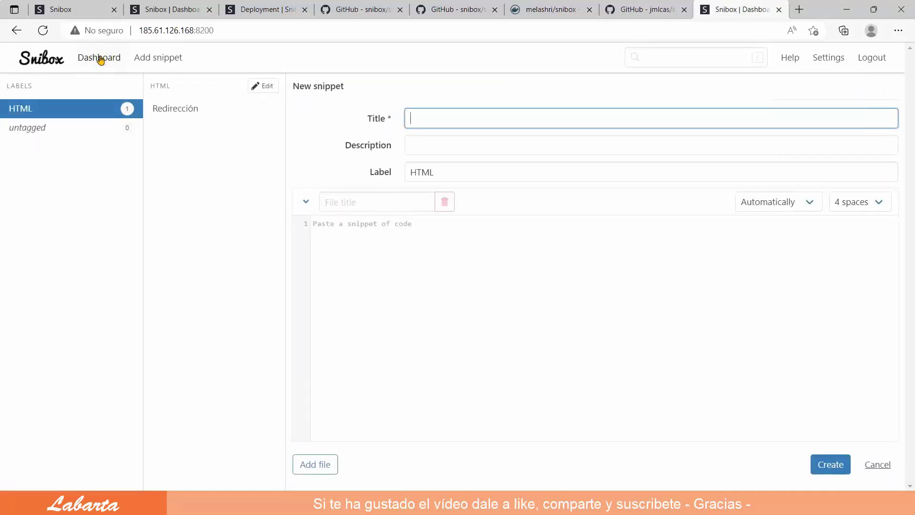
# Visit the Help and Settings pages, then log out of the admin account
pyautogui.click(791, 57)
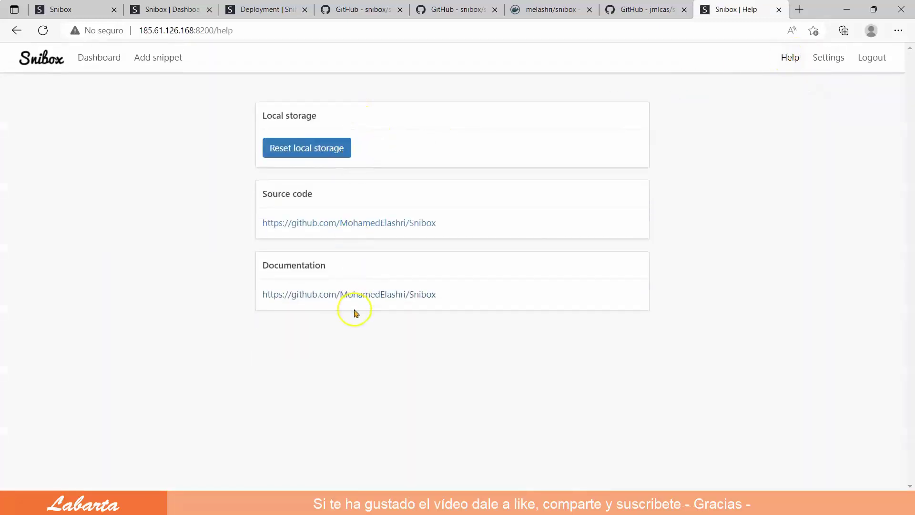
pyautogui.click(832, 58)
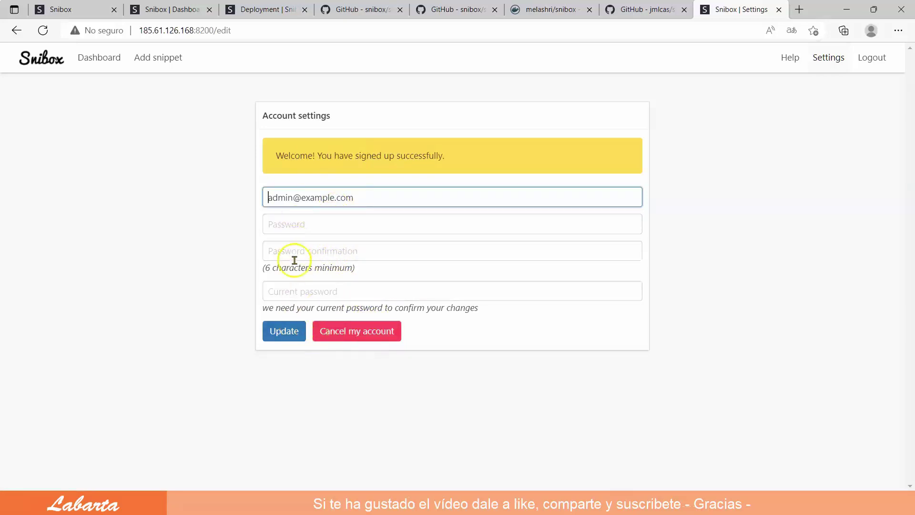
pyautogui.click(873, 61)
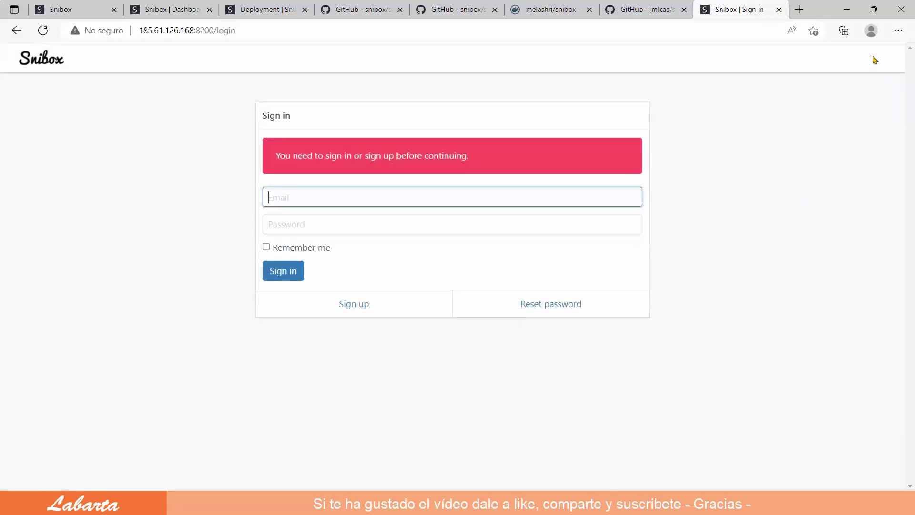